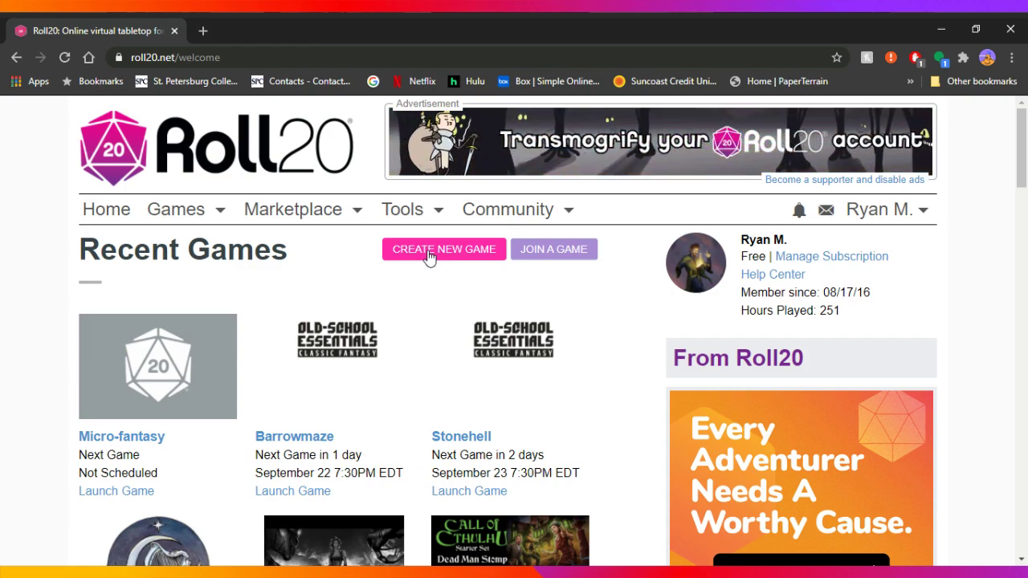
# Step: Start creating a new game and name it "Old School Essentials - Super Campaign"
pyautogui.click(430, 256)
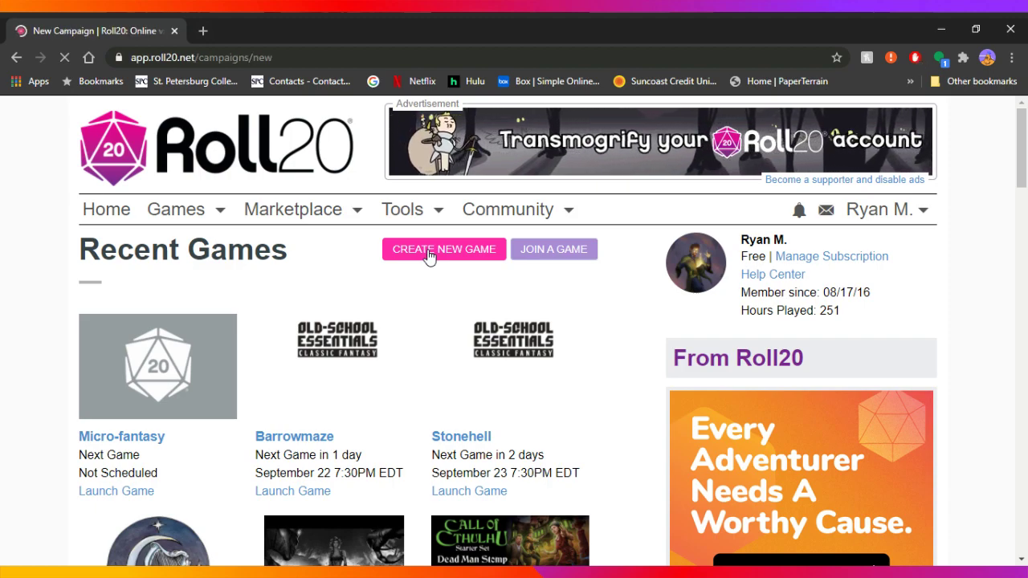
pyautogui.scroll(-1, 344, 343)
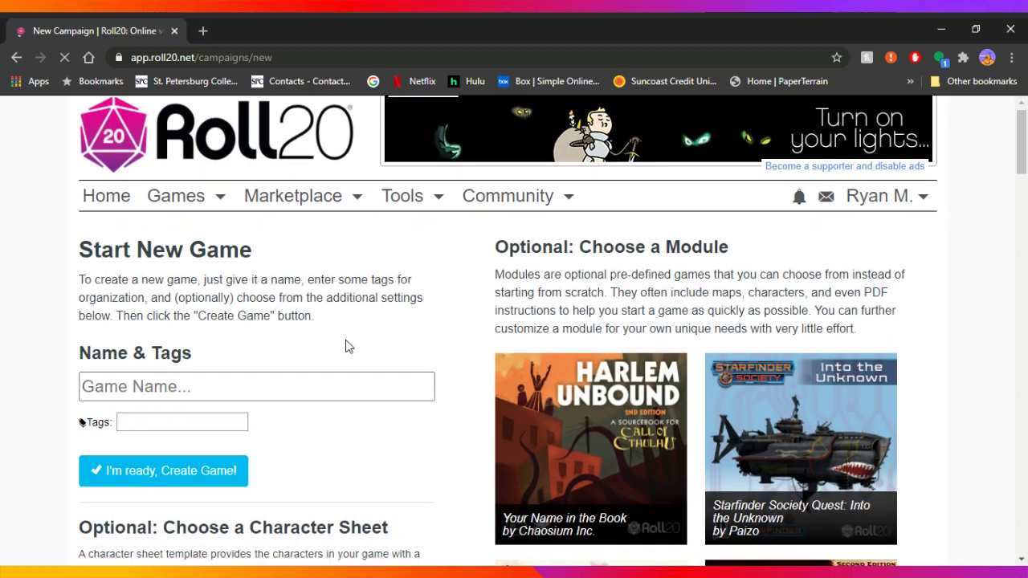
pyautogui.click(278, 325)
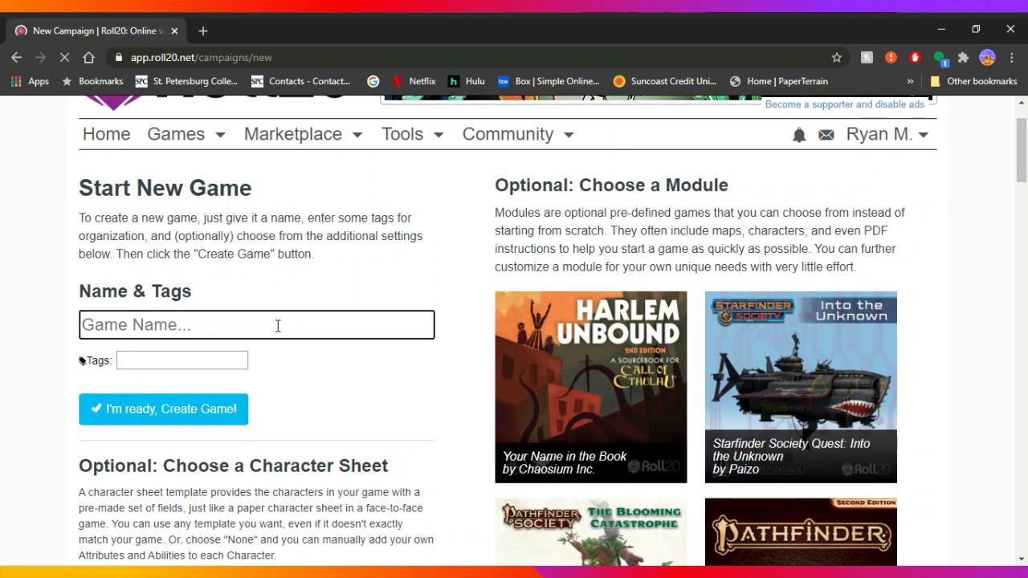
pyautogui.write('O')
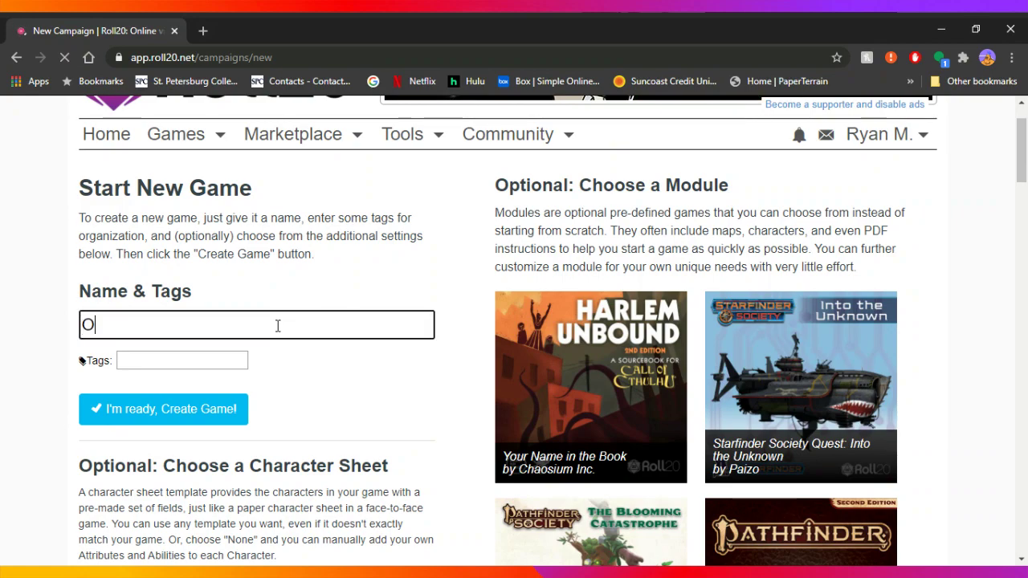
pyautogui.write('ld School')
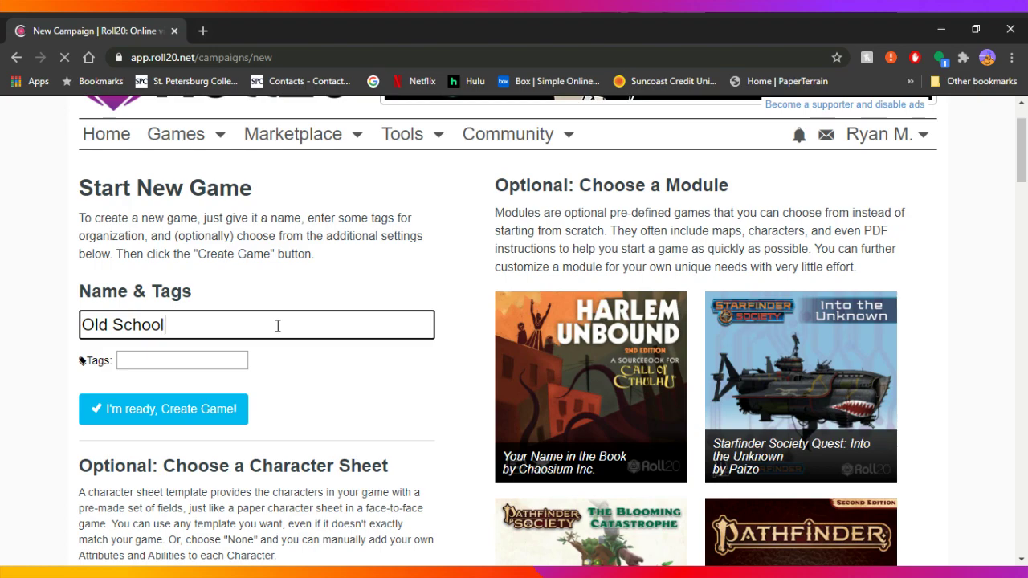
pyautogui.write(' Essentials ')
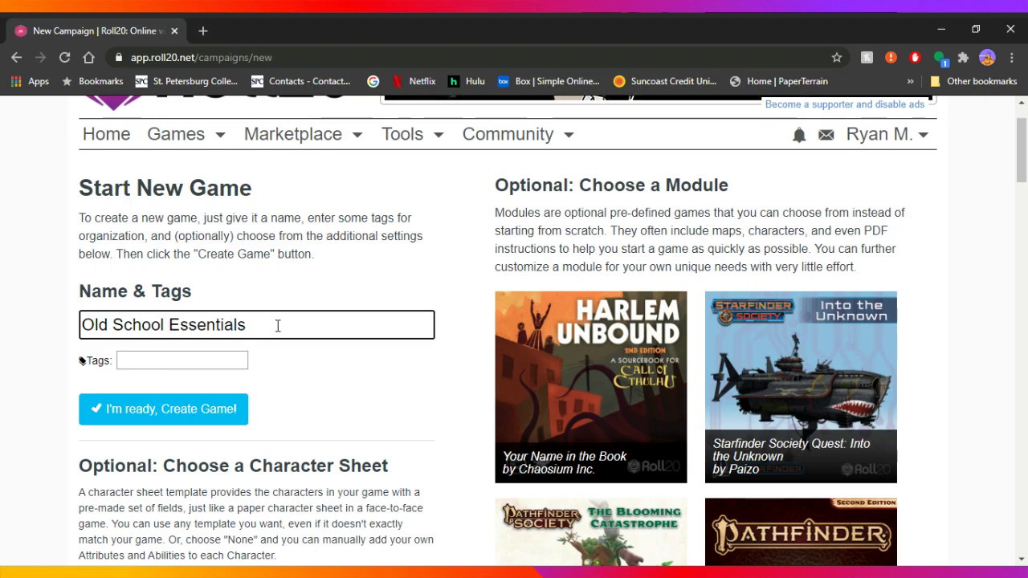
pyautogui.write('- C')
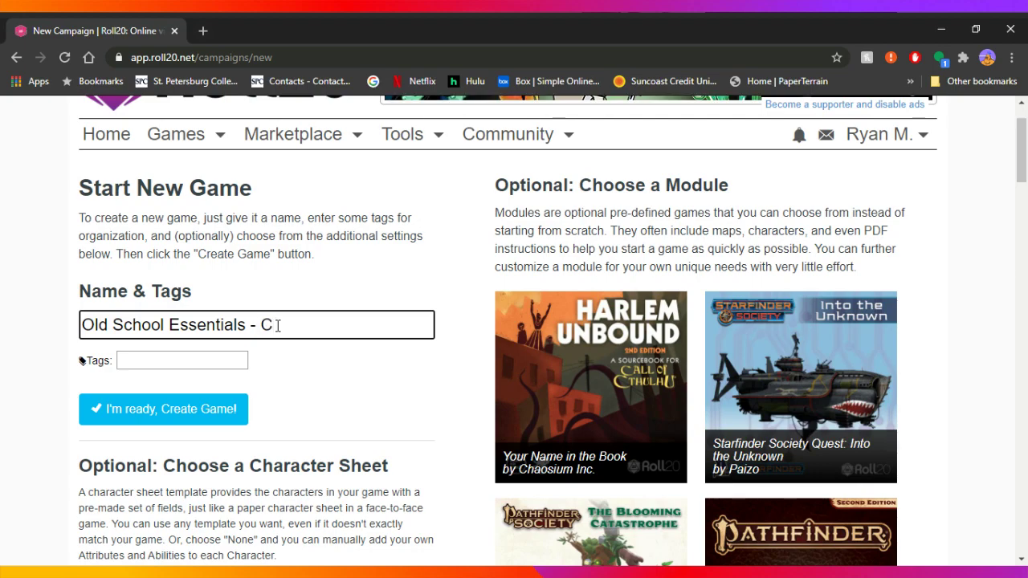
pyautogui.press('BackSpace')
pyautogui.write('Su')
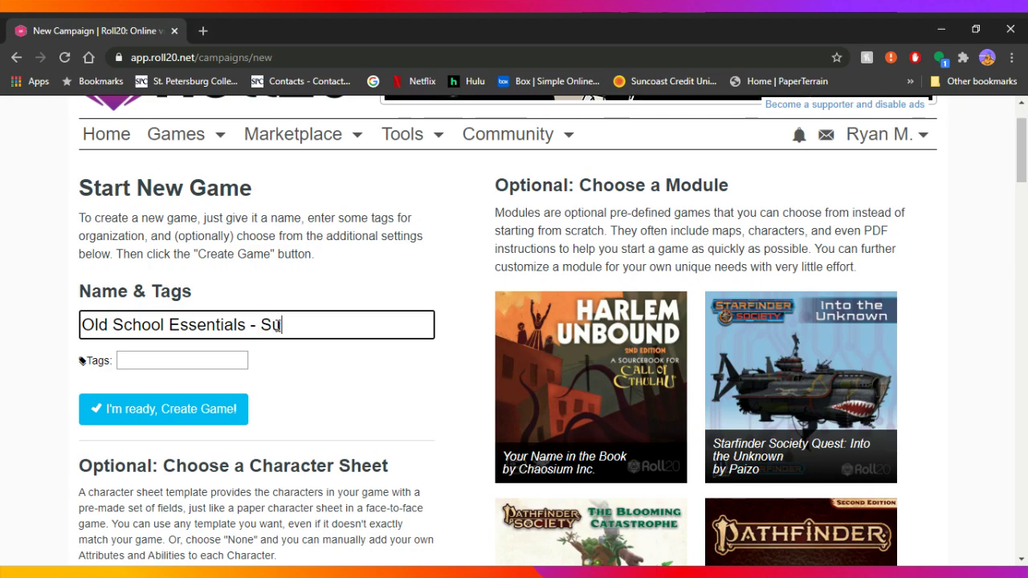
pyautogui.write('per Campaign')
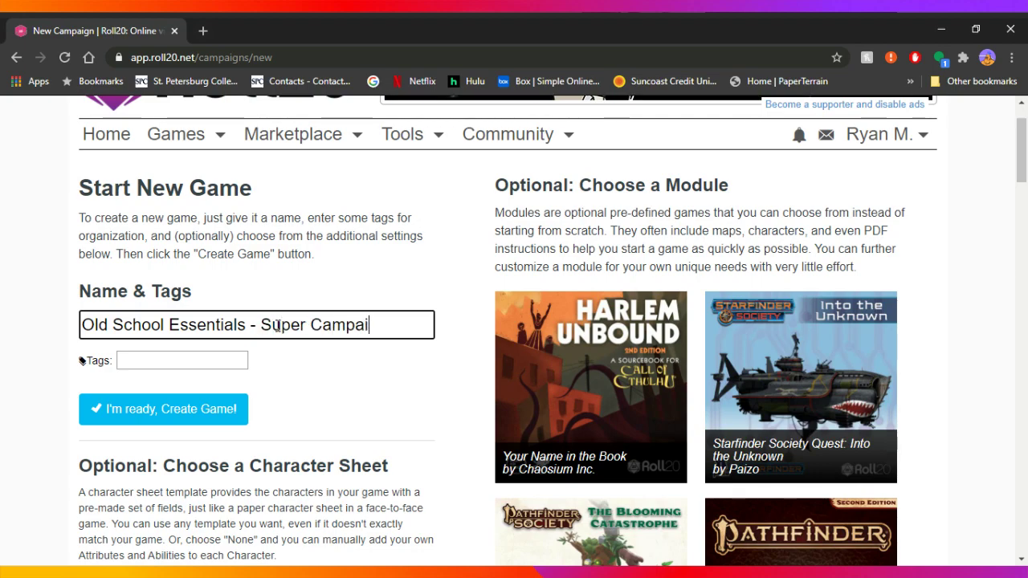
# Step: Add the tags OSR, OSE and Old to the new game, and remove all three again
pyautogui.click(177, 359)
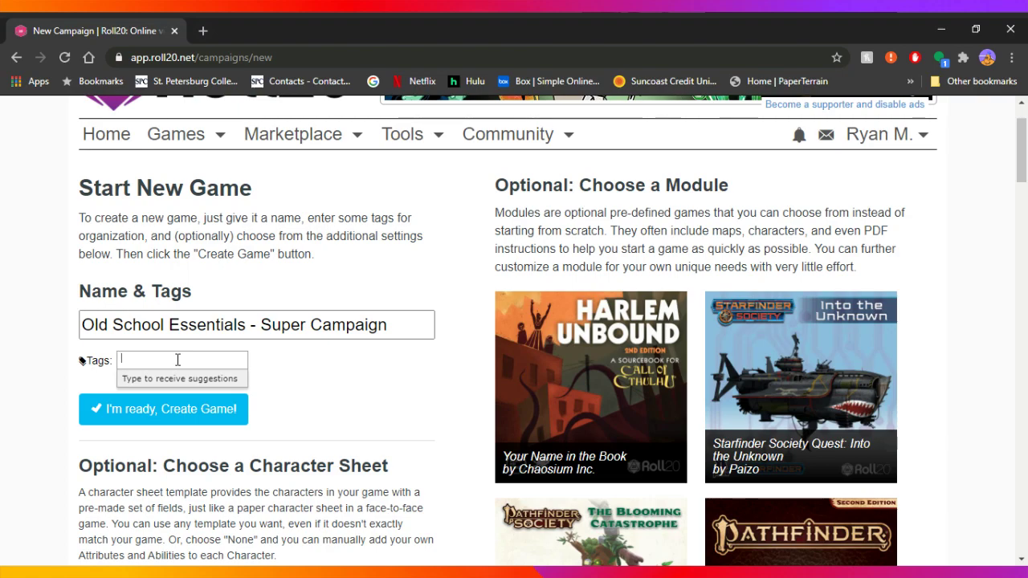
pyautogui.write('osr')
pyautogui.press('Return')
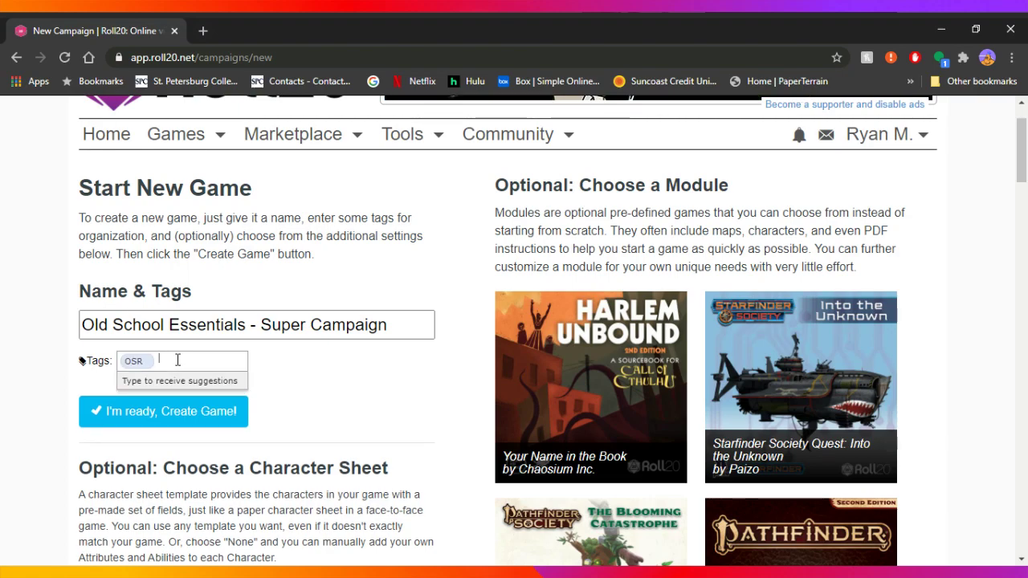
pyautogui.write('osr')
pyautogui.press('Return')
pyautogui.write('old')
pyautogui.press('Return')
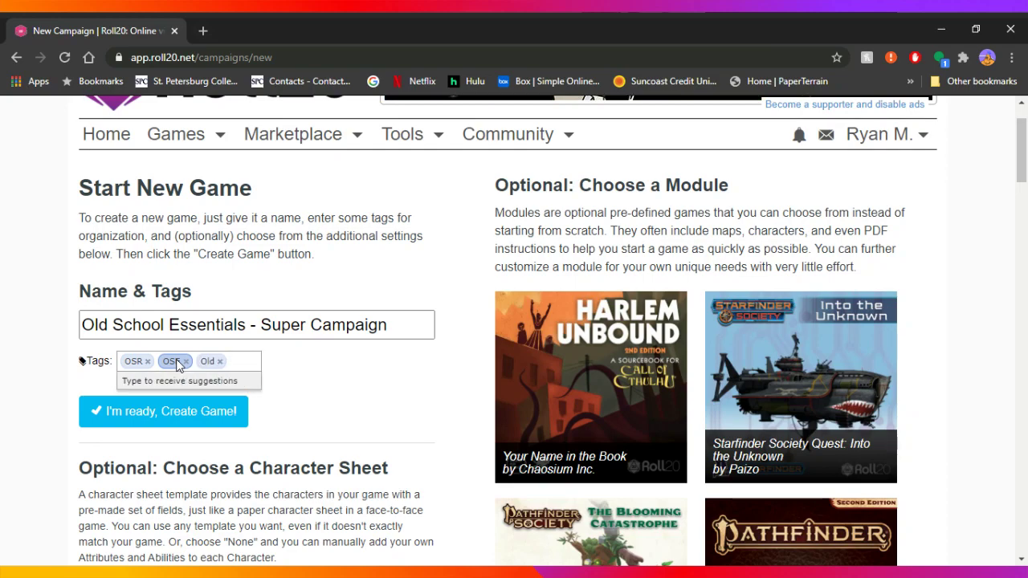
pyautogui.click(222, 361)
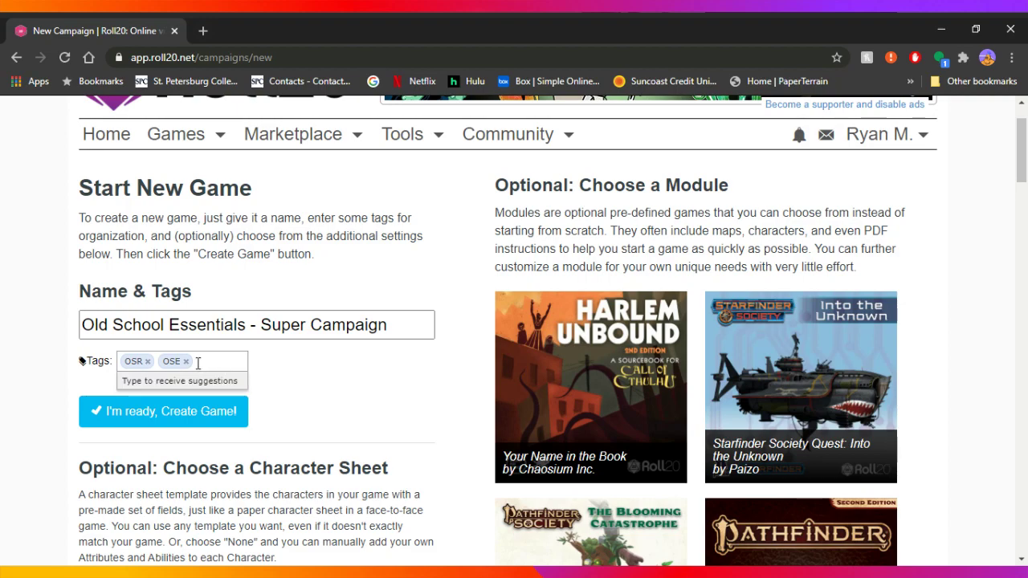
pyautogui.click(186, 361)
pyautogui.click(148, 362)
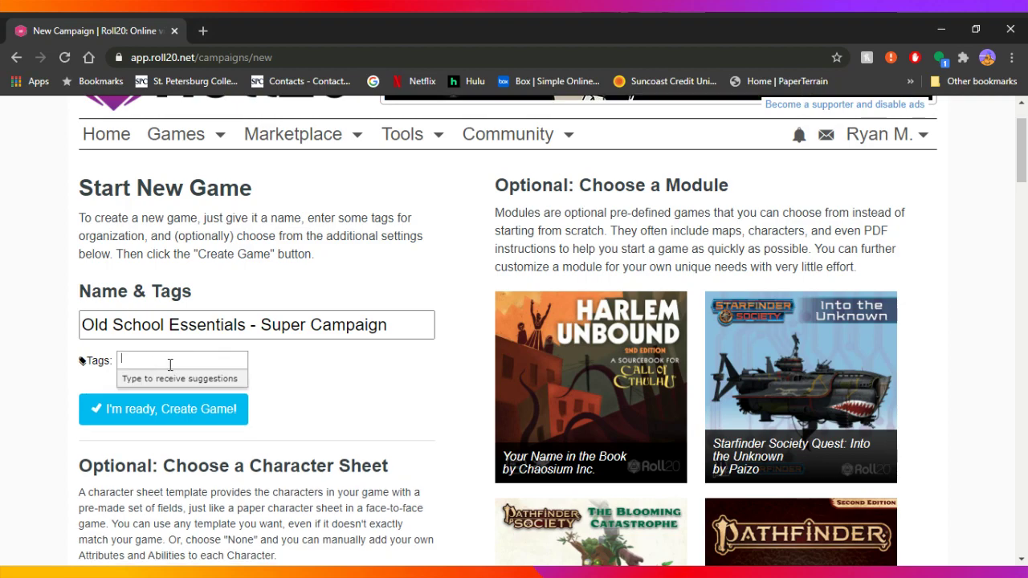
# Step: Choose the "Old School Essentials by Necrotic Gnome" character sheet template for the new game
pyautogui.scroll(-3, 409, 398)
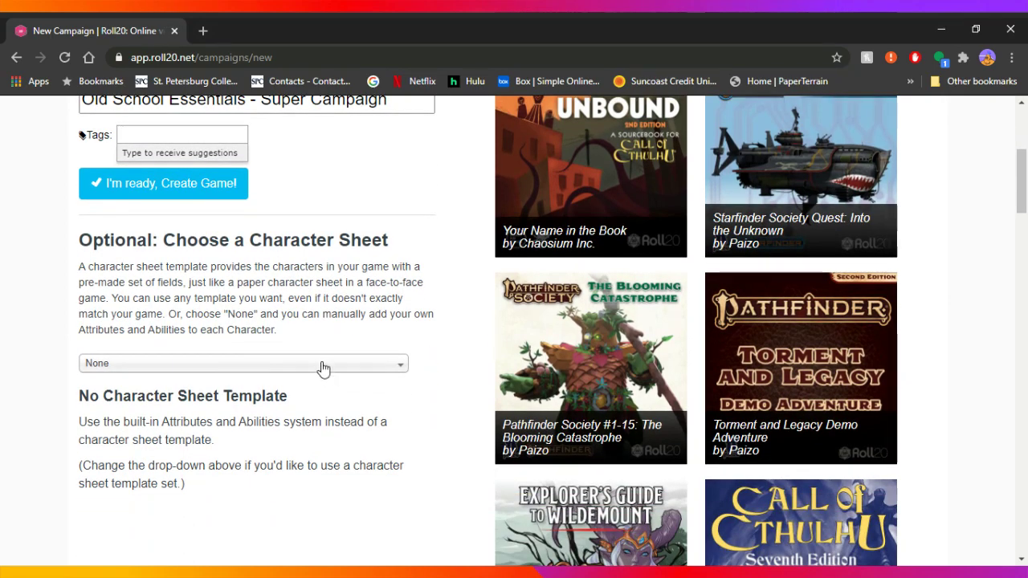
pyautogui.click(323, 368)
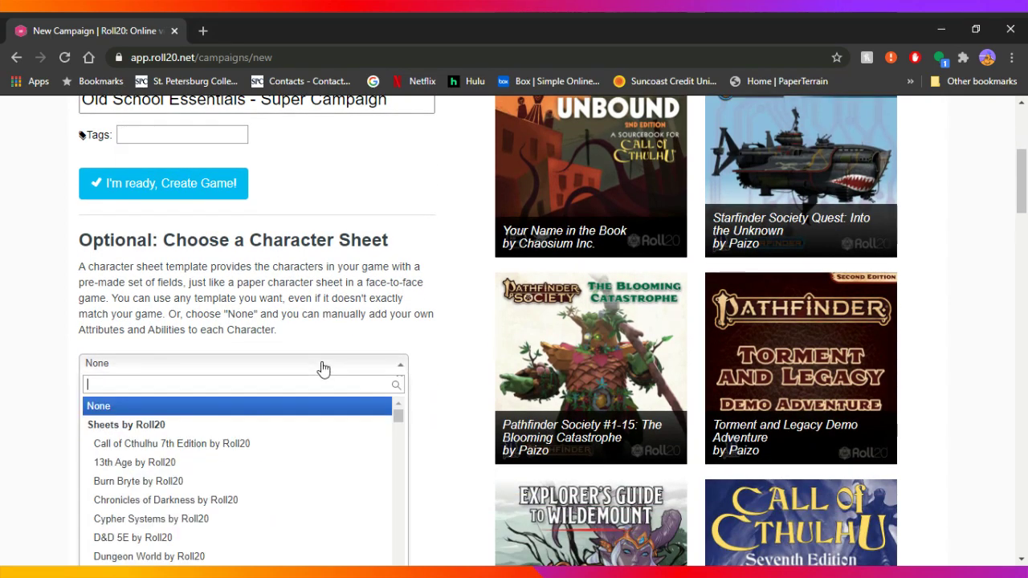
pyautogui.write('old')
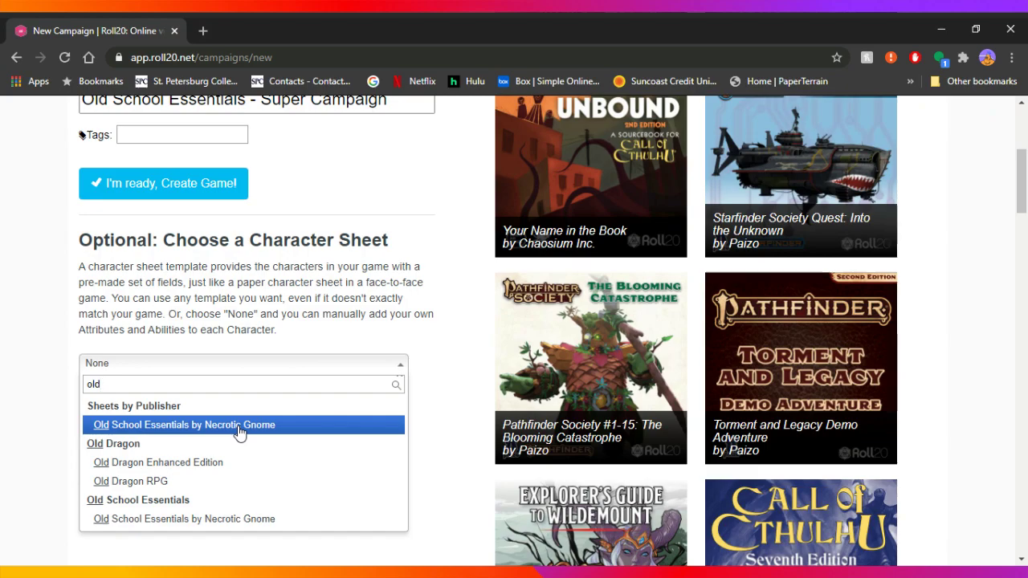
pyautogui.click(239, 432)
pyautogui.scroll(-2, 338, 426)
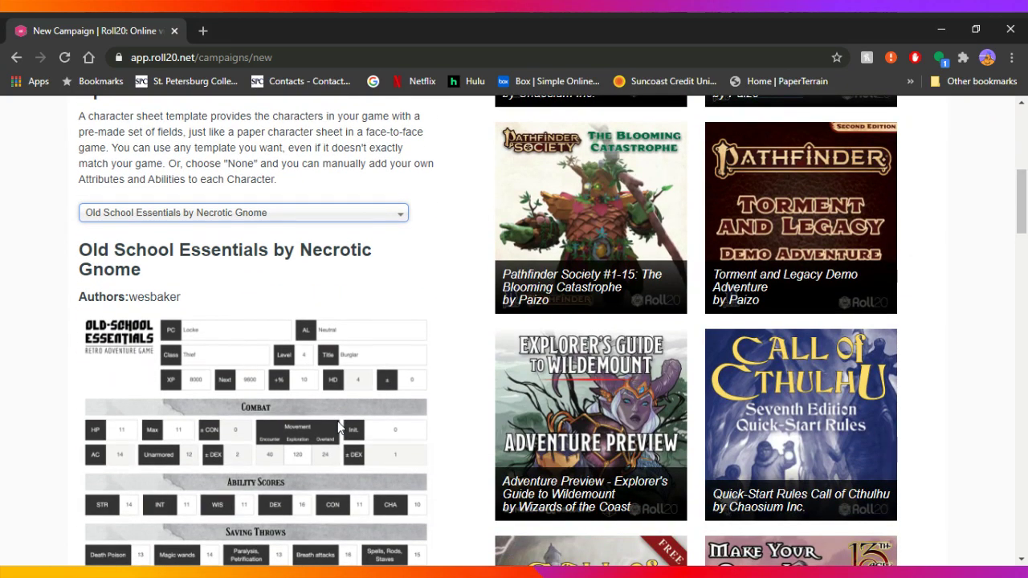
# Step: Examine the chosen character sheet's preview and description, and review the new game's name and settings
pyautogui.scroll(-5, 337, 420)
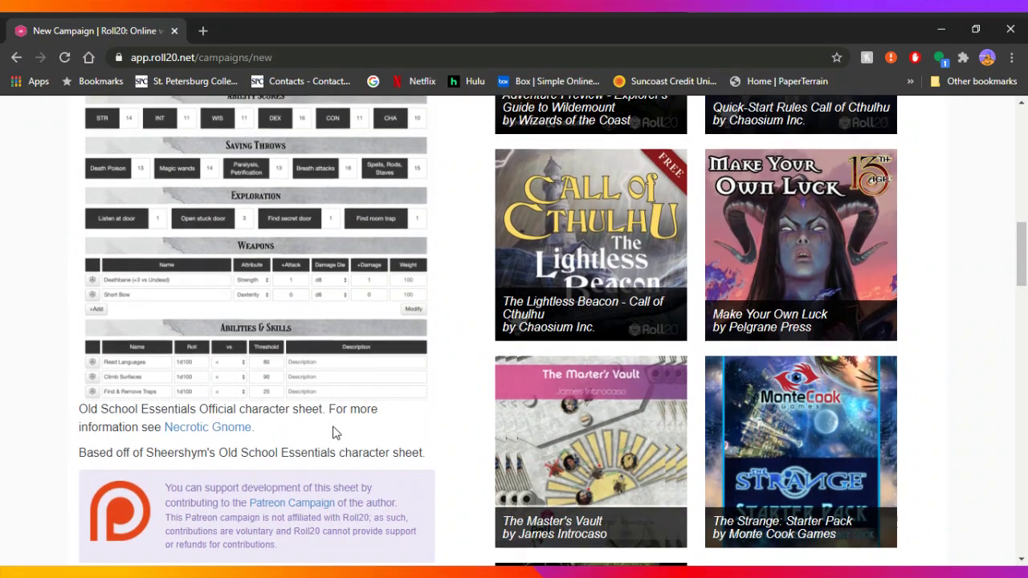
pyautogui.scroll(-1, 336, 433)
pyautogui.scroll(3, 334, 427)
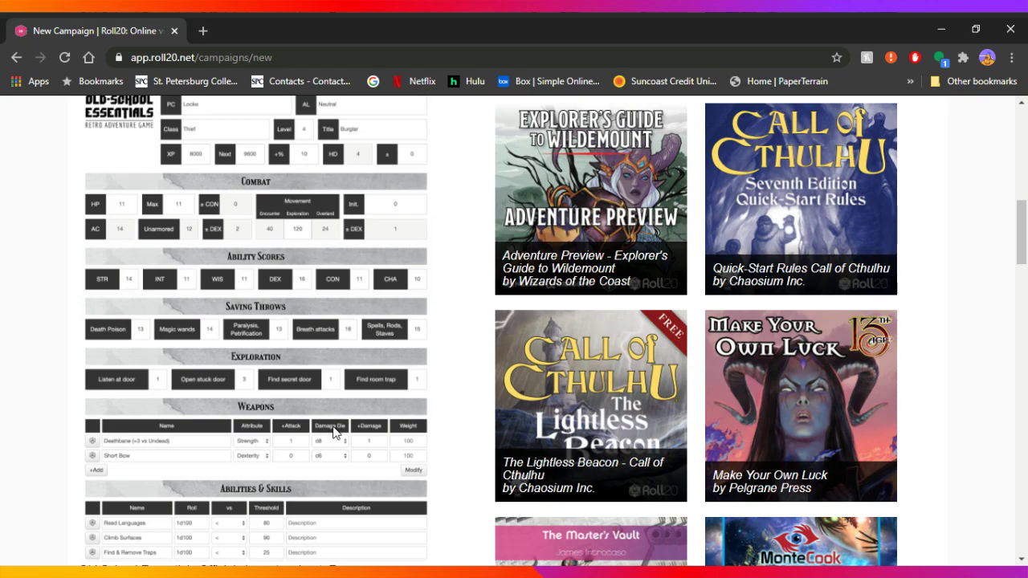
pyautogui.scroll(3, 319, 440)
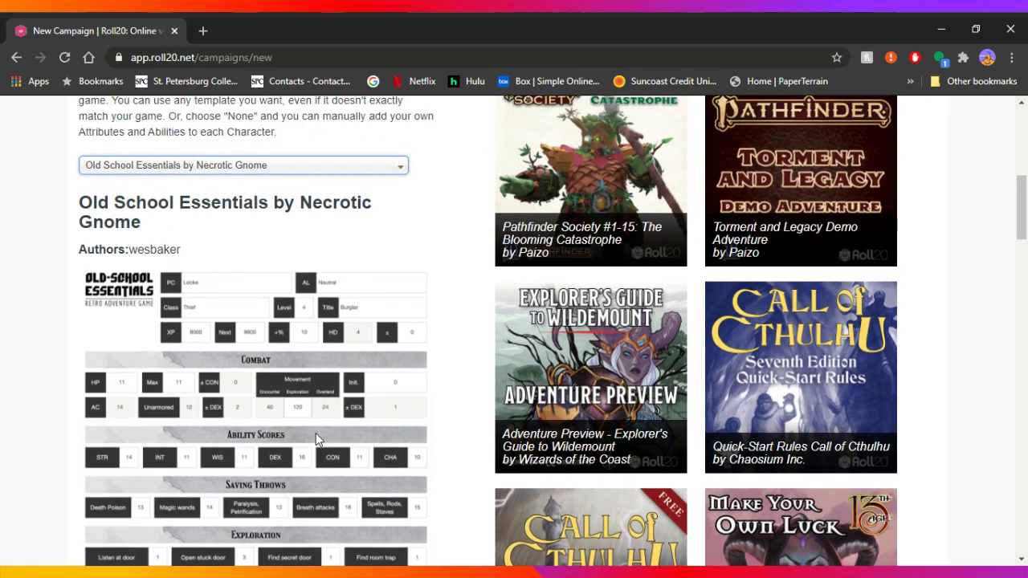
pyautogui.scroll(3, 316, 433)
pyautogui.scroll(-4, 315, 433)
pyautogui.scroll(1, 315, 433)
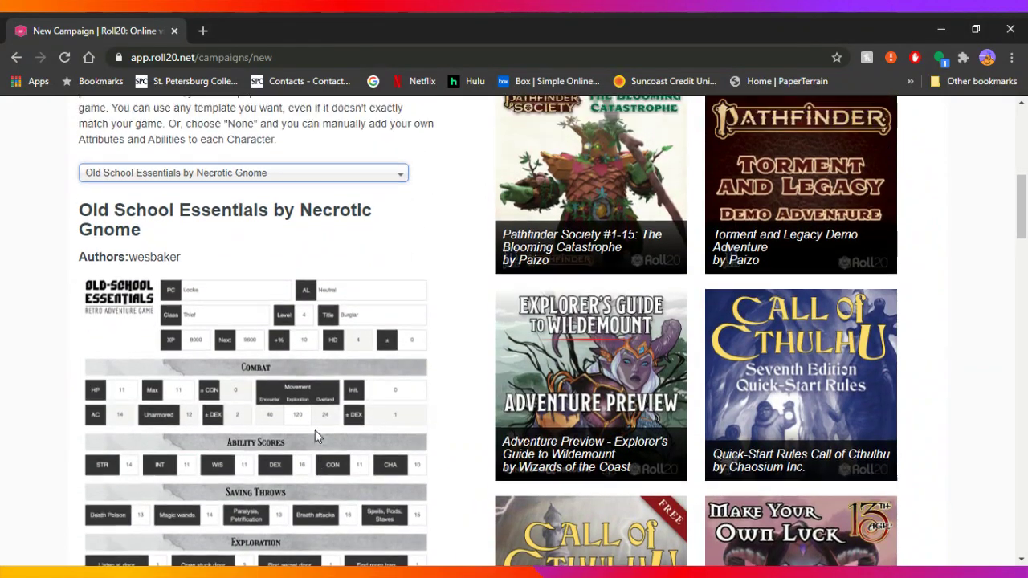
pyautogui.scroll(5, 315, 436)
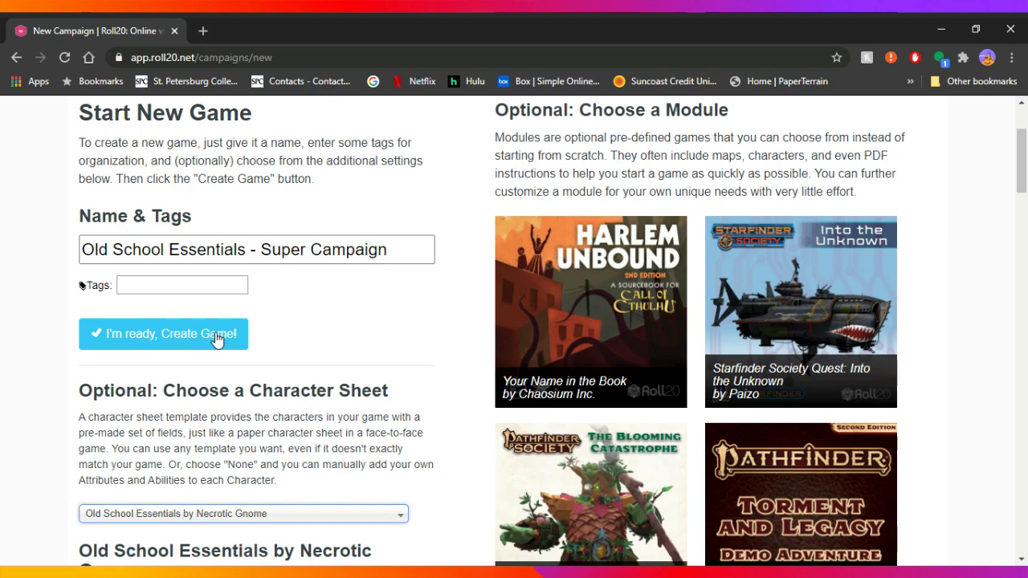
pyautogui.scroll(2, 233, 339)
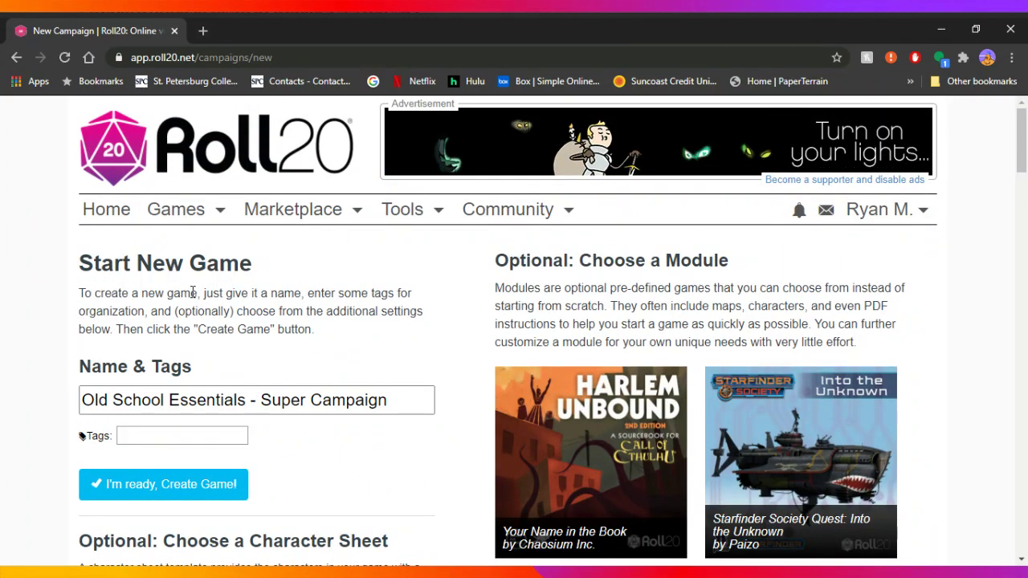
# Step: Leave the new game form without creating the game and open the details page of the existing Barrowmaze game
pyautogui.click(16, 59)
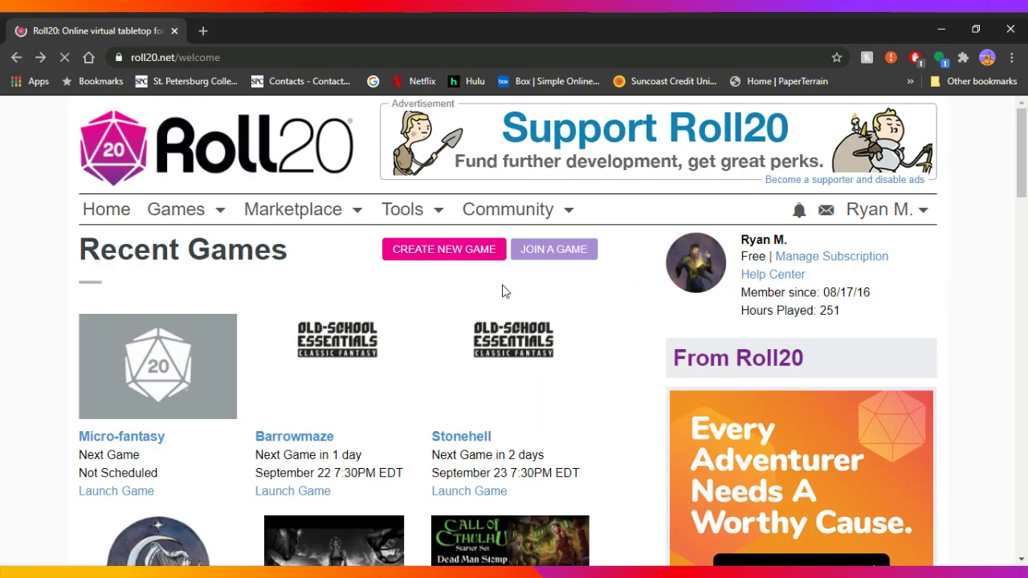
pyautogui.scroll(-1, 382, 359)
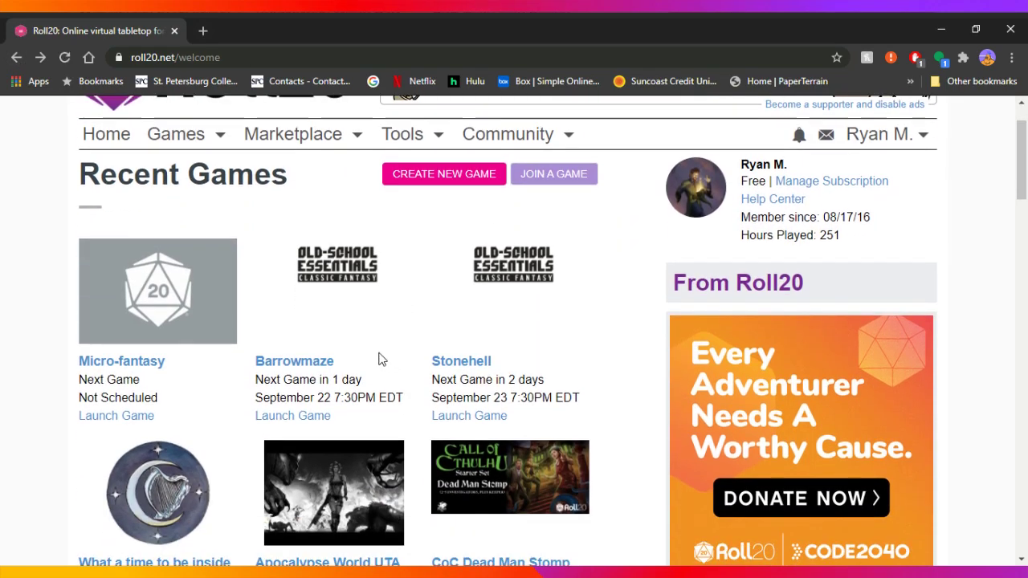
pyautogui.click(294, 362)
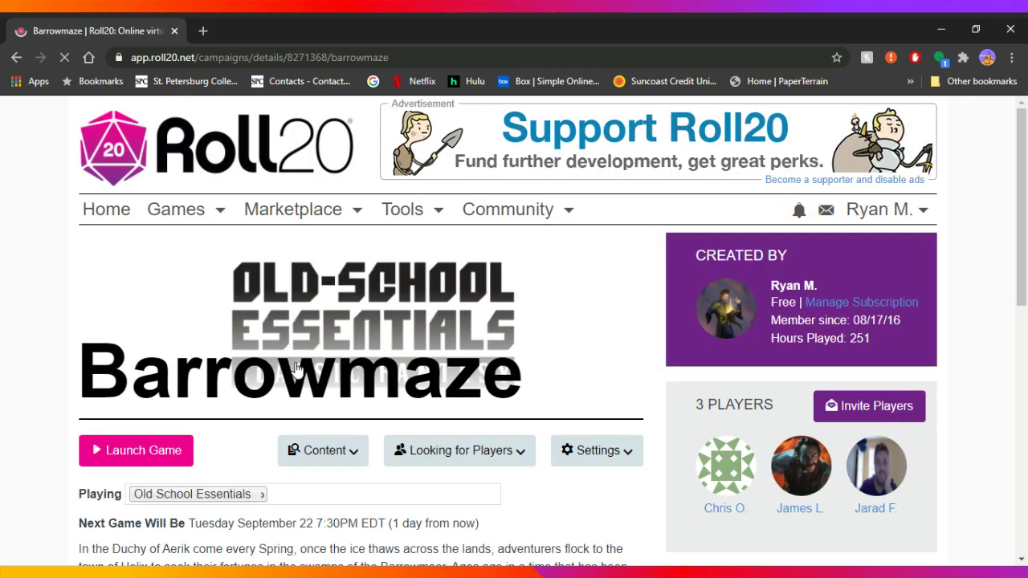
# Step: Examine the Barrowmaze page's schedule, description, game addons, discussion area, token marker sets and player list
pyautogui.scroll(-2, 297, 367)
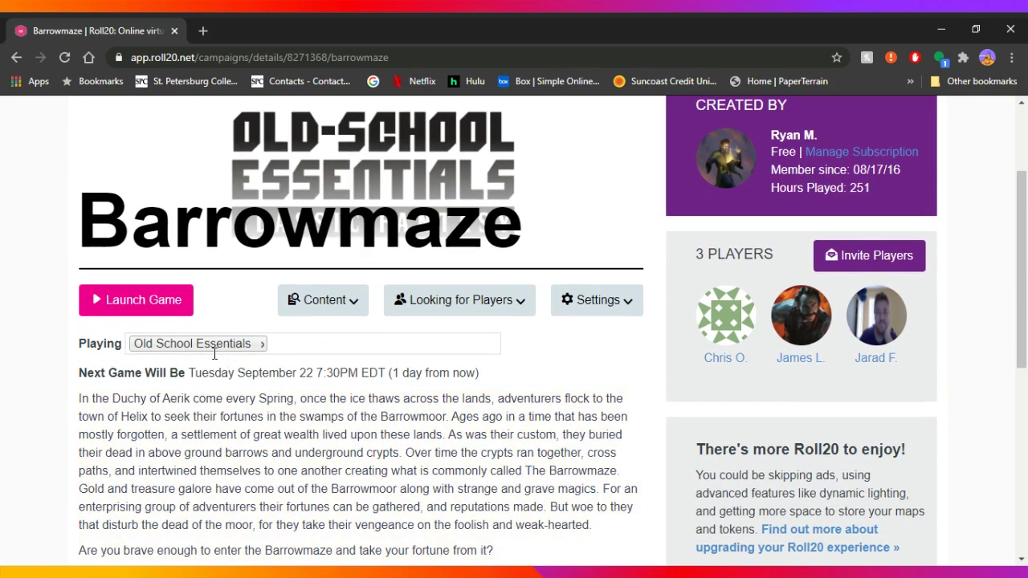
pyautogui.scroll(-1, 406, 356)
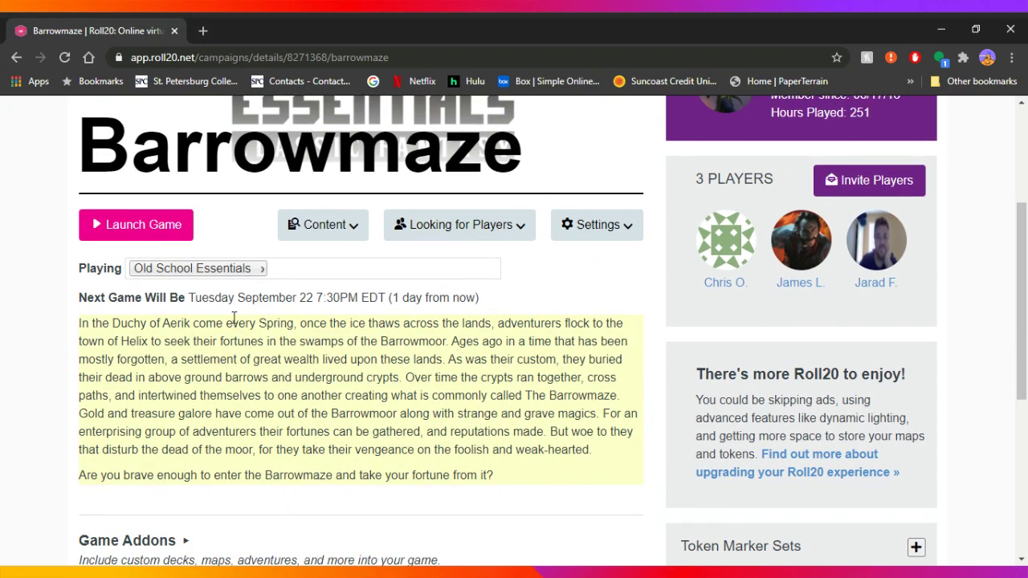
pyautogui.scroll(-3, 329, 300)
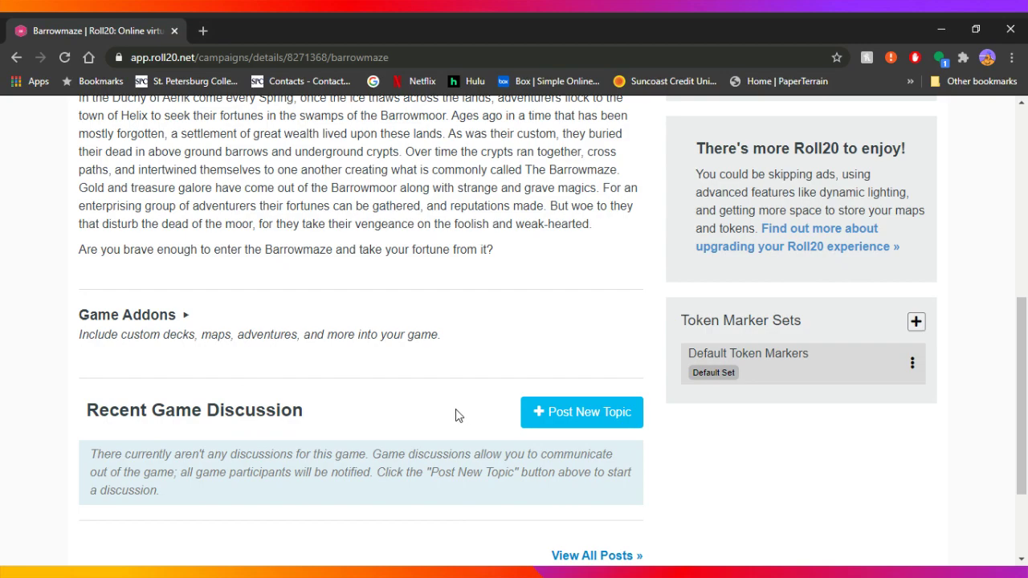
pyautogui.scroll(-2, 374, 413)
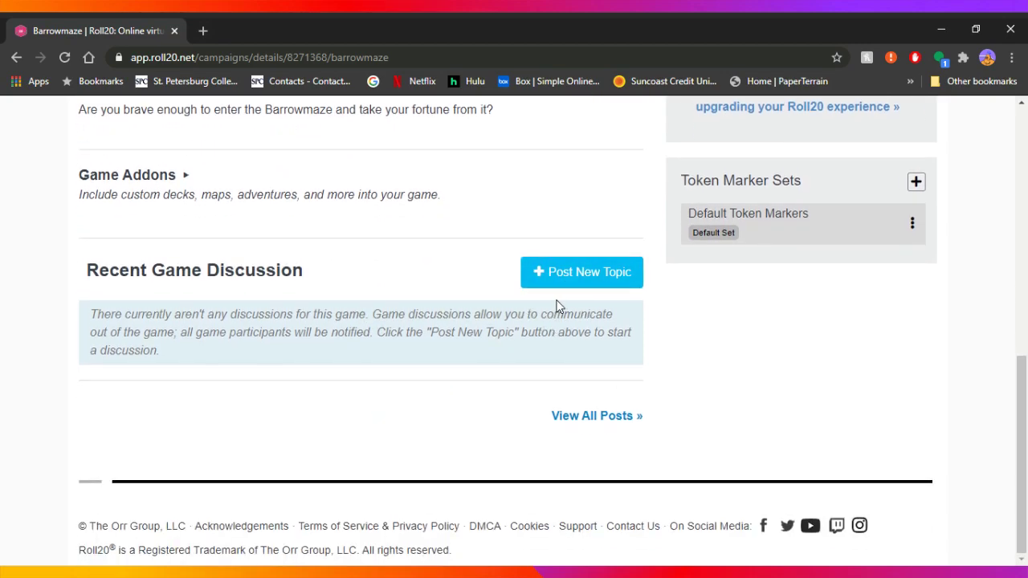
pyautogui.scroll(6, 559, 306)
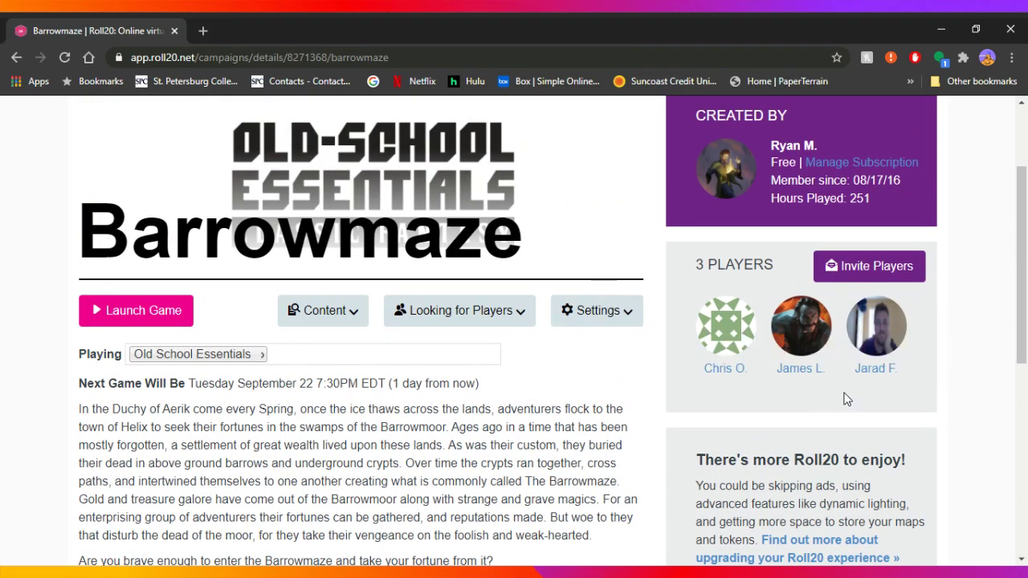
pyautogui.moveTo(888, 383)
pyautogui.scroll(1, 740, 285)
pyautogui.scroll(1, 590, 315)
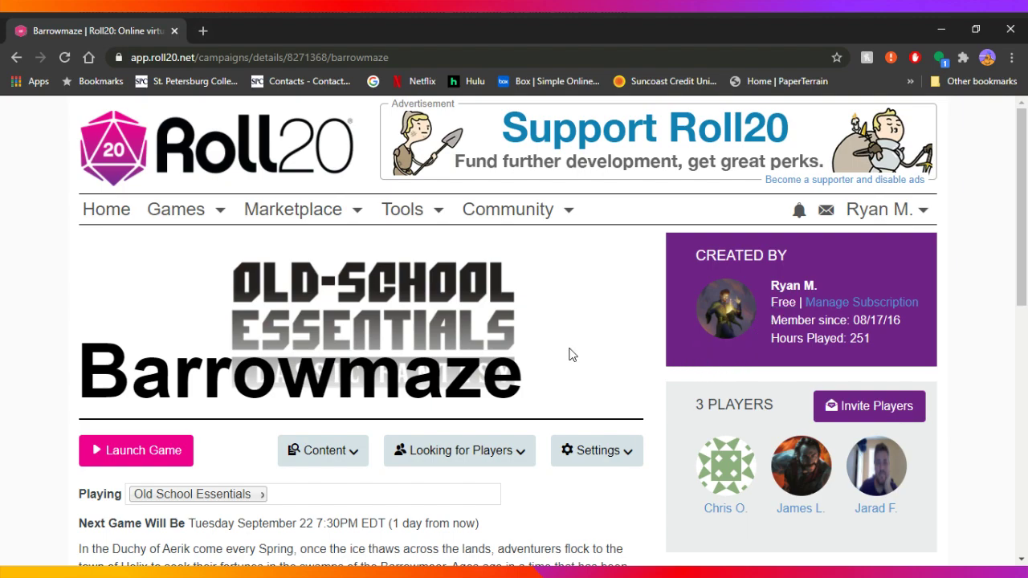
# Step: Launch the Barrowmaze game into the virtual tabletop
pyautogui.scroll(-1, 569, 353)
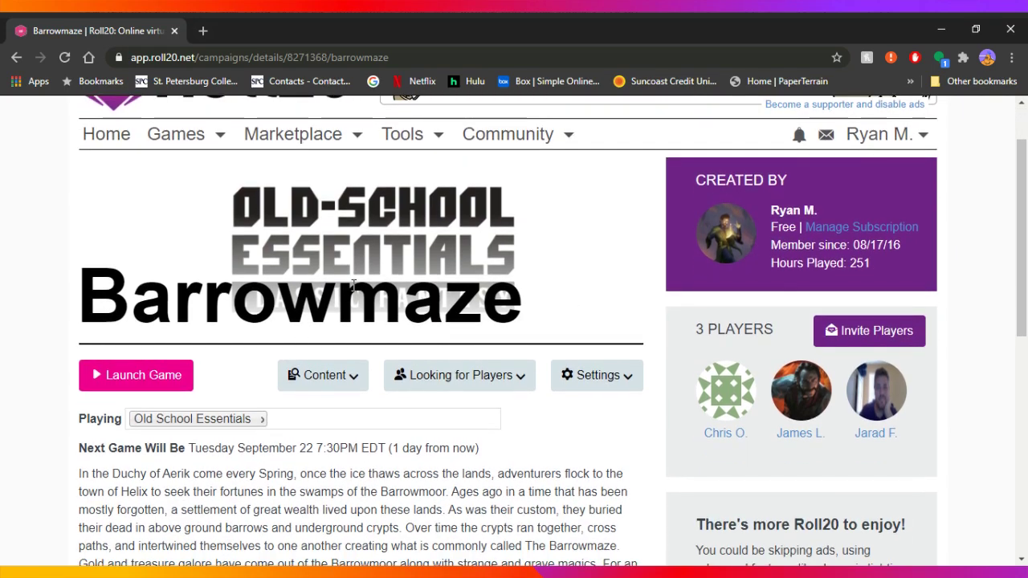
pyautogui.click(148, 381)
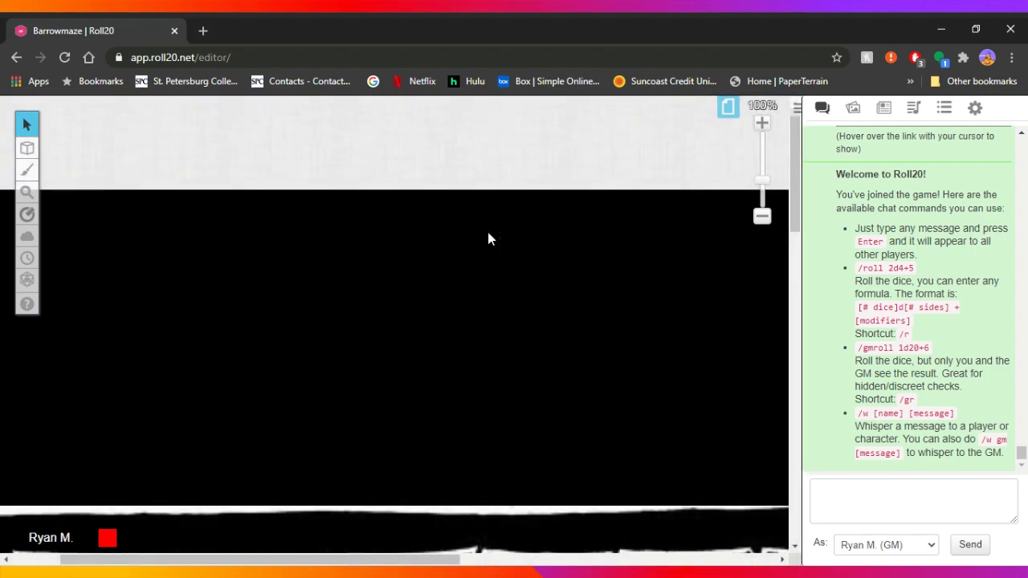
# Step: View the Barrowmaze welcome artwork at 70% zoom and examine the list of campaign pages and maps
pyautogui.scroll(-5, 488, 239)
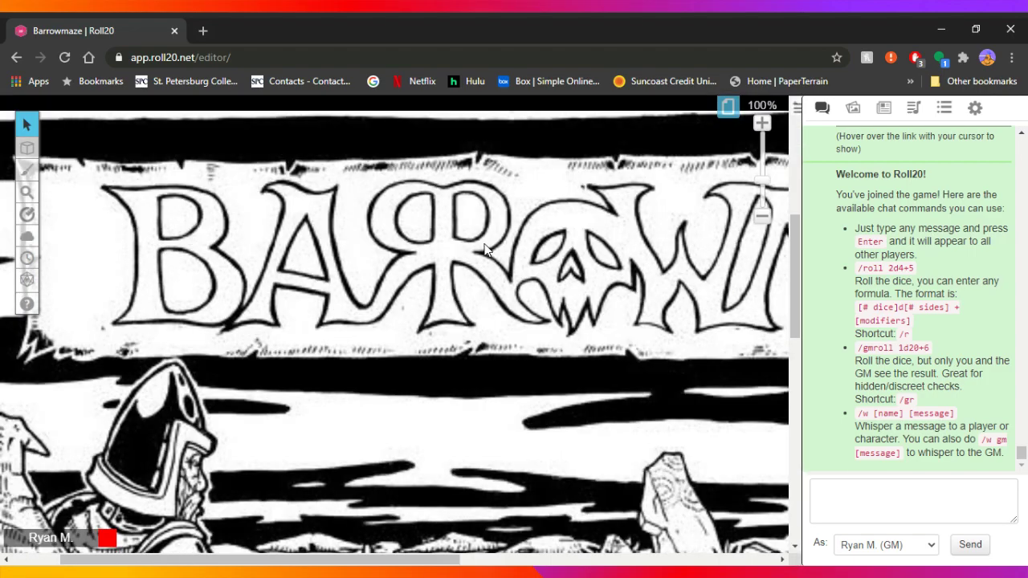
pyautogui.scroll(-1, 484, 246)
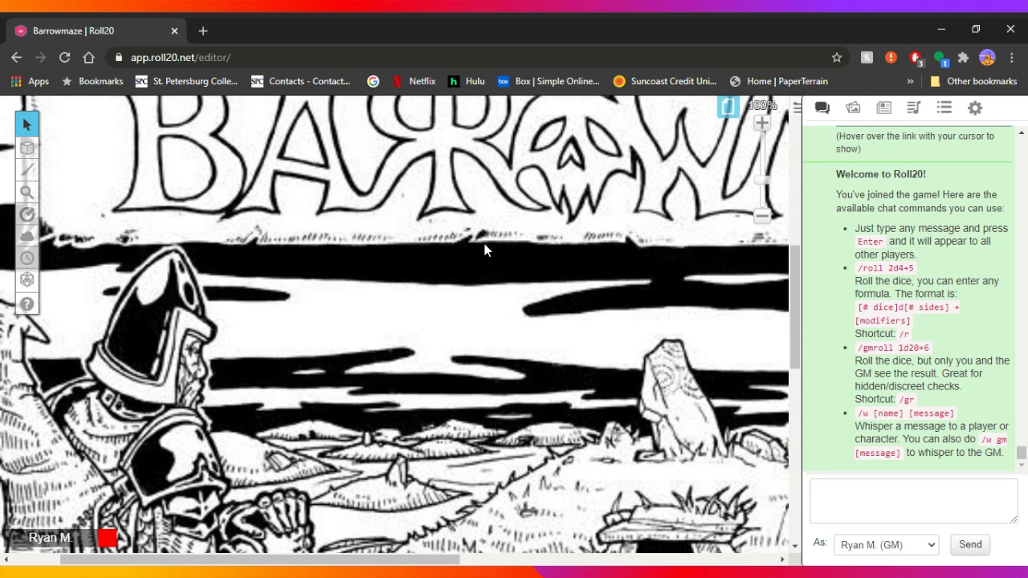
pyautogui.click(762, 217)
pyautogui.click(762, 217)
pyautogui.click(762, 217)
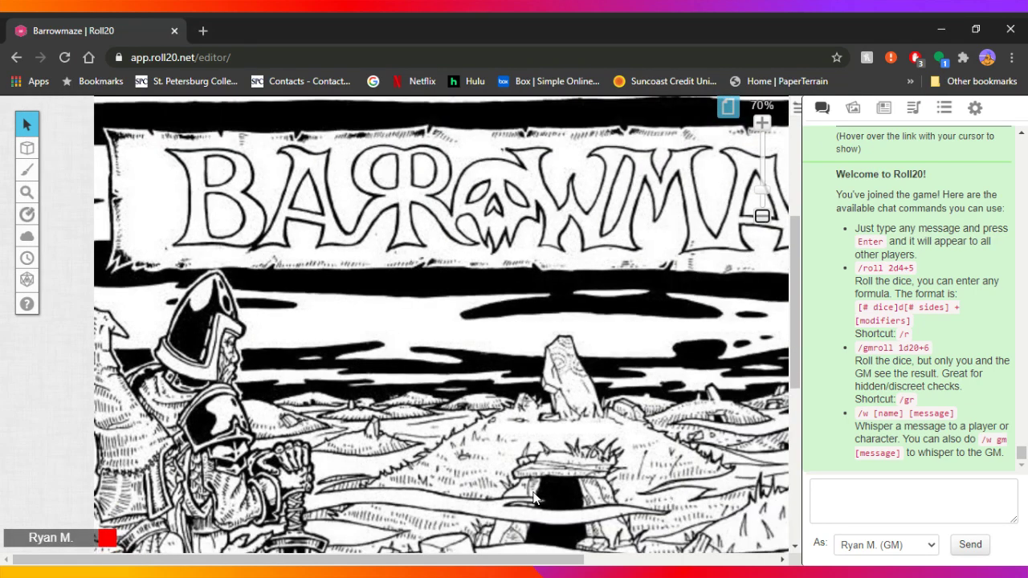
pyautogui.moveTo(426, 562); pyautogui.dragTo(496, 562)
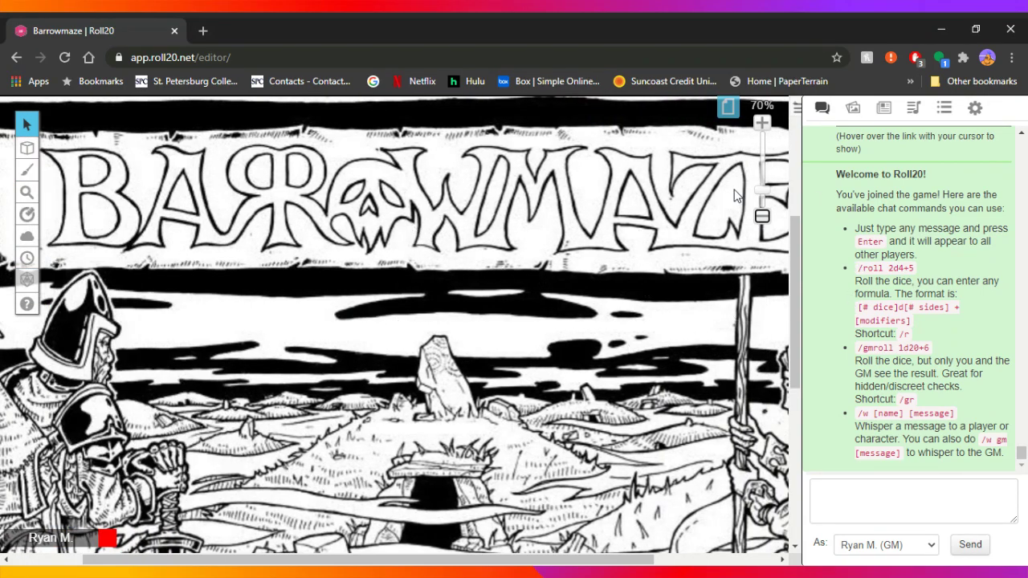
pyautogui.click(728, 112)
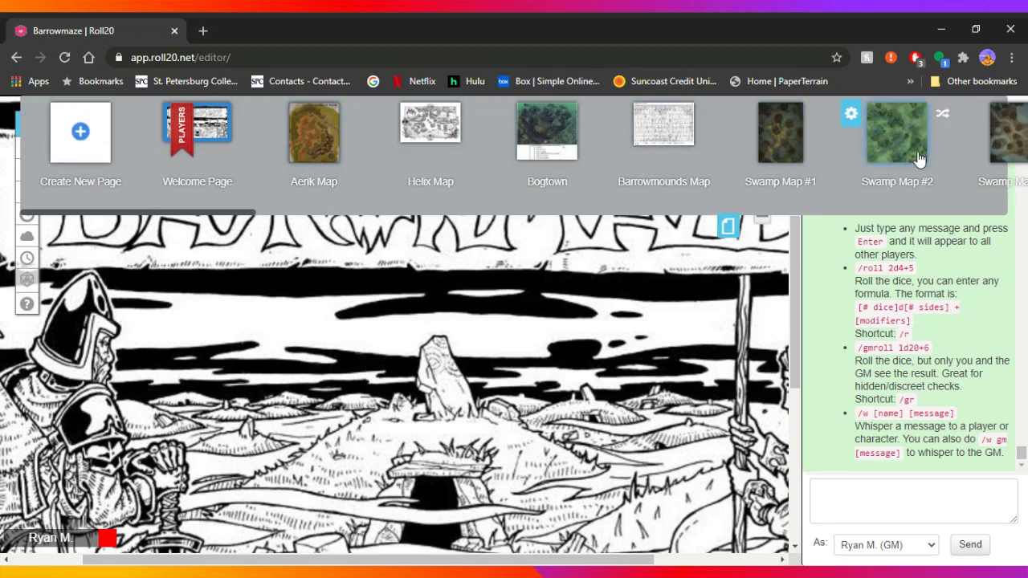
pyautogui.click(726, 227)
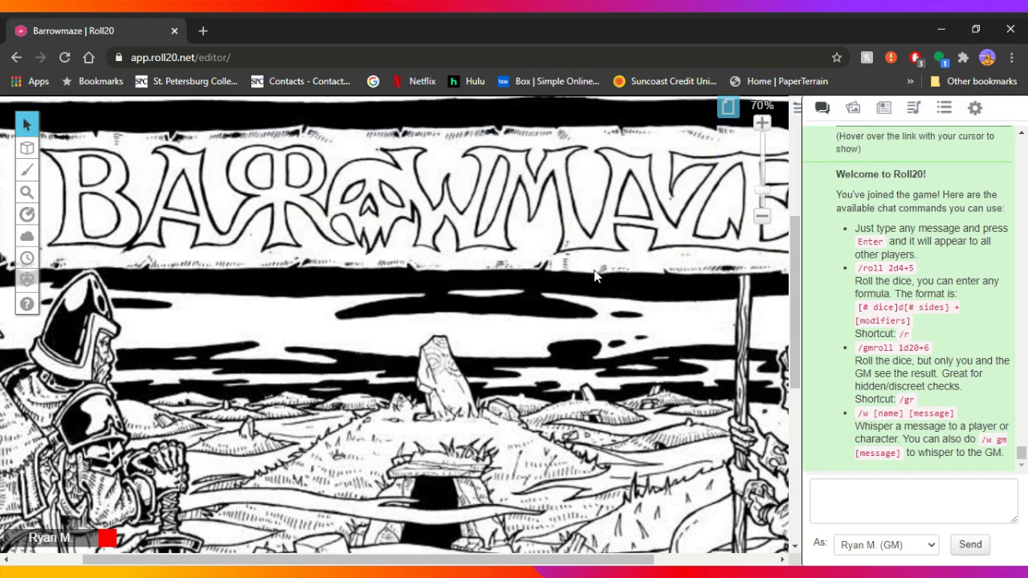
# Step: Review Aereyn's Old-School Essentials character sheet from the journal, including its weapons and spells, and close it
pyautogui.click(884, 113)
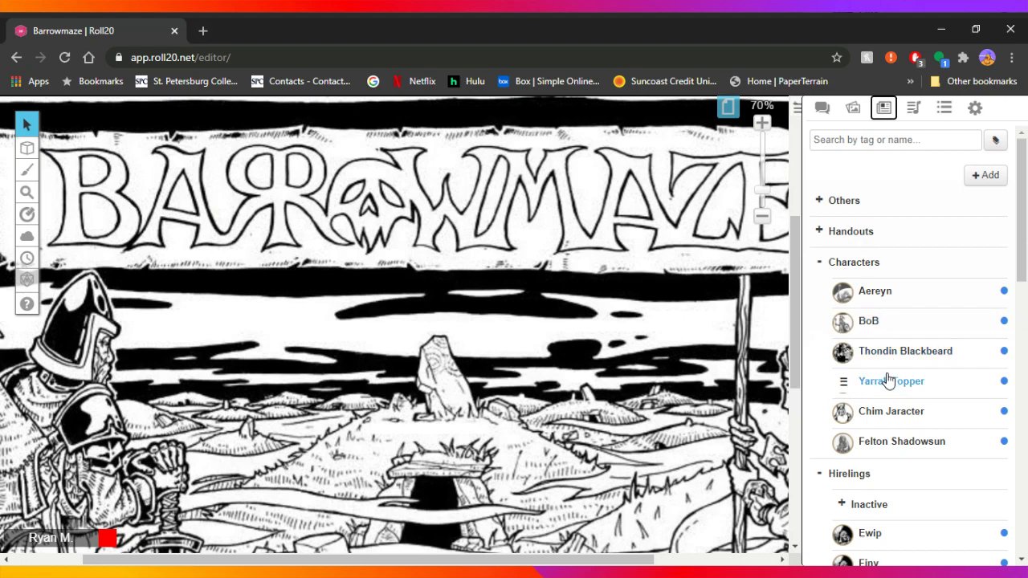
pyautogui.click(876, 293)
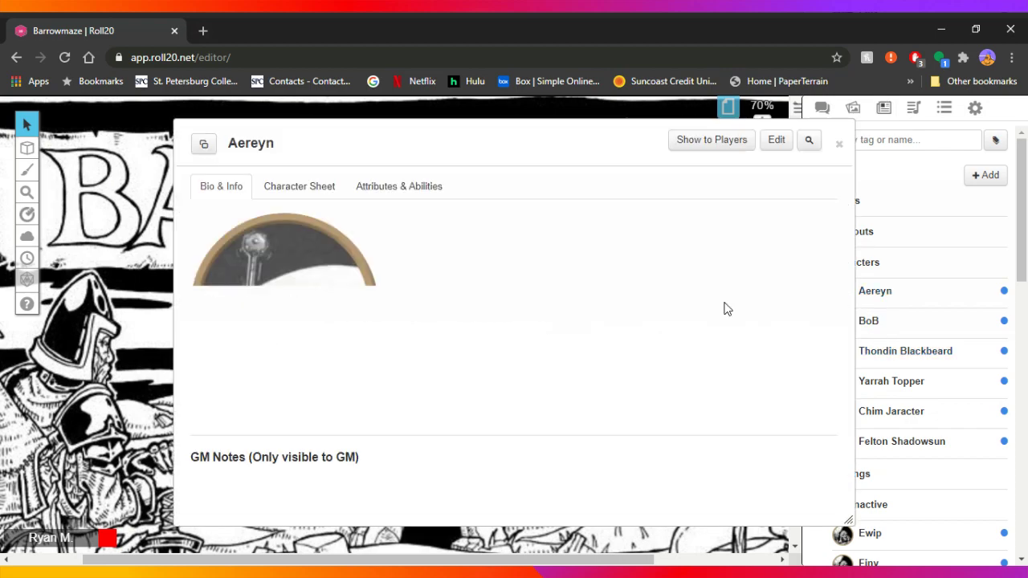
pyautogui.click(287, 195)
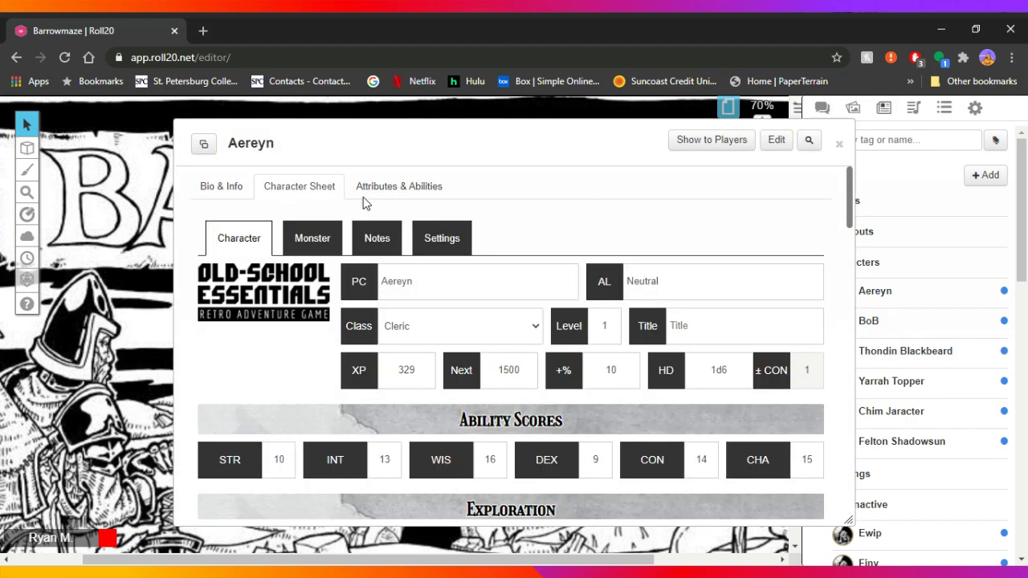
pyautogui.scroll(-10, 496, 304)
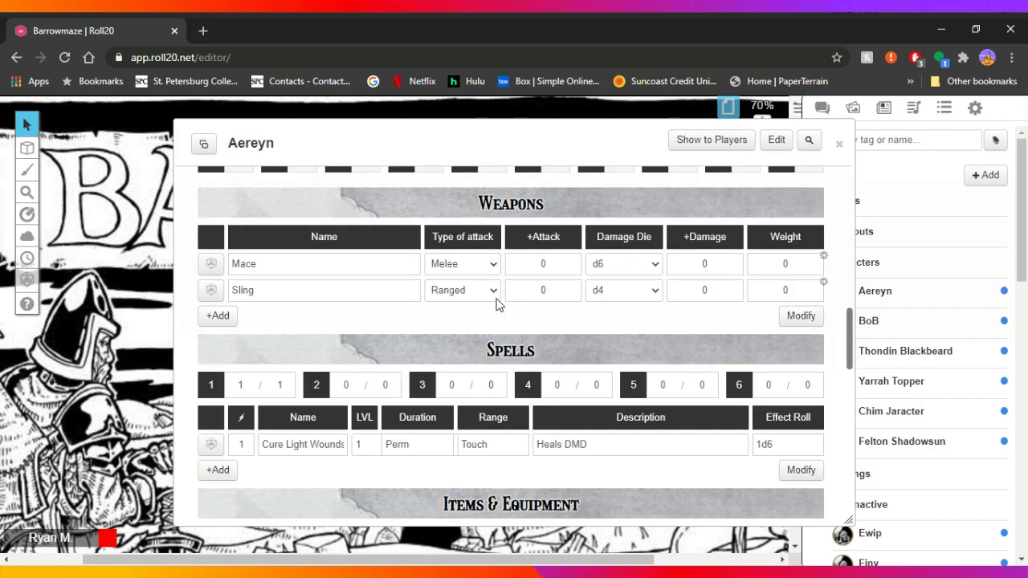
pyautogui.scroll(10, 496, 304)
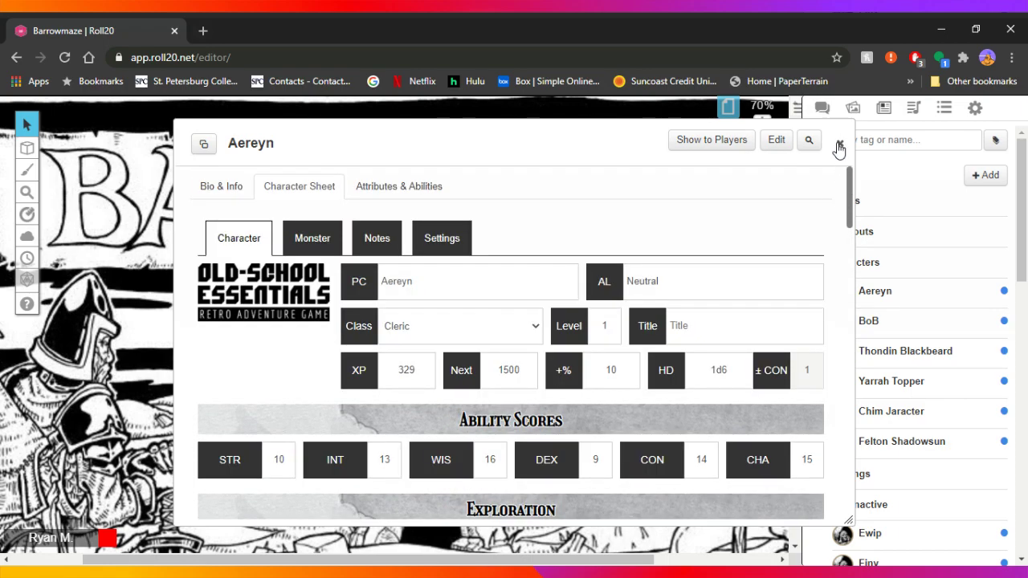
pyautogui.click(839, 146)
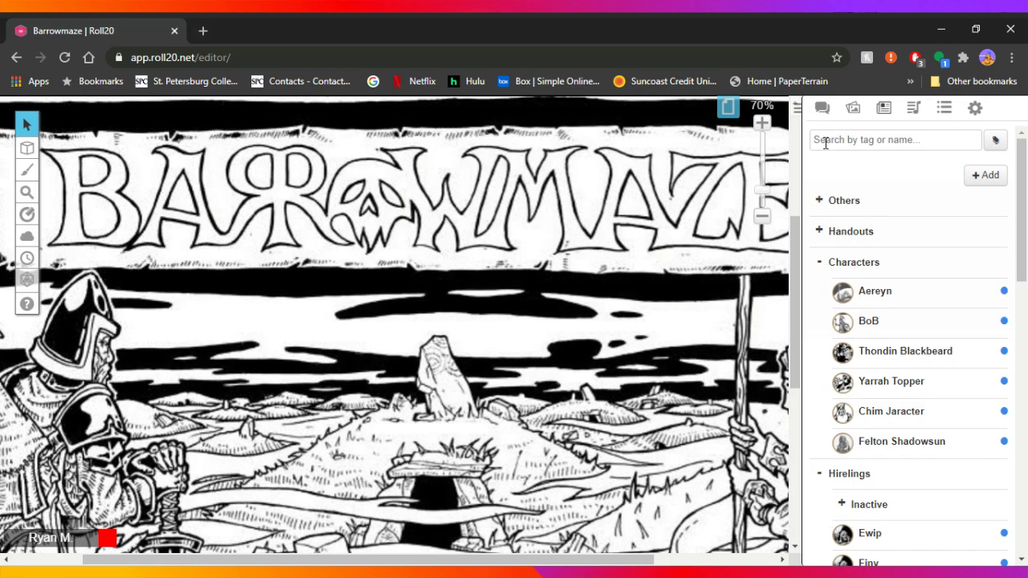
# Step: Add a new character to the journal and name it Placeholder
pyautogui.click(989, 178)
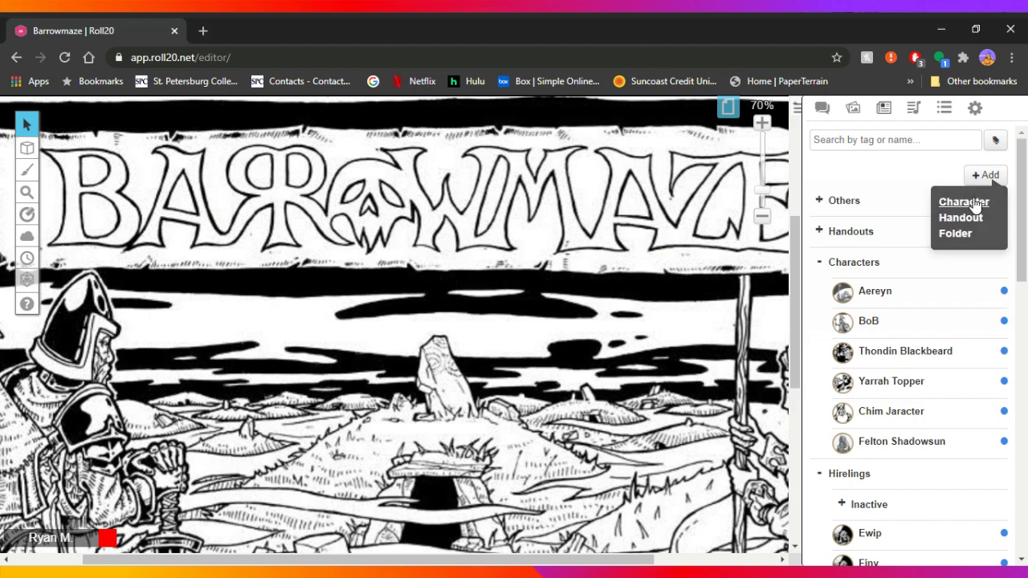
pyautogui.click(974, 204)
pyautogui.moveTo(579, 155); pyautogui.dragTo(464, 128)
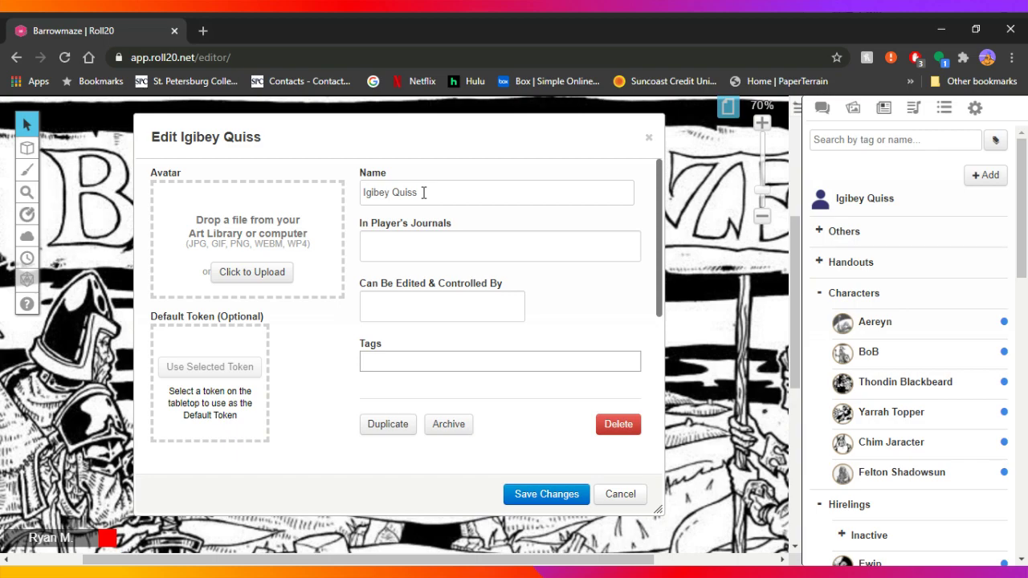
pyautogui.moveTo(423, 193); pyautogui.dragTo(339, 206)
pyautogui.write('Playe')
pyautogui.press('BackSpace')
pyautogui.press('BackSpace')
pyautogui.press('BackSpace')
pyautogui.press('BackSpace')
pyautogui.write('lacehold')
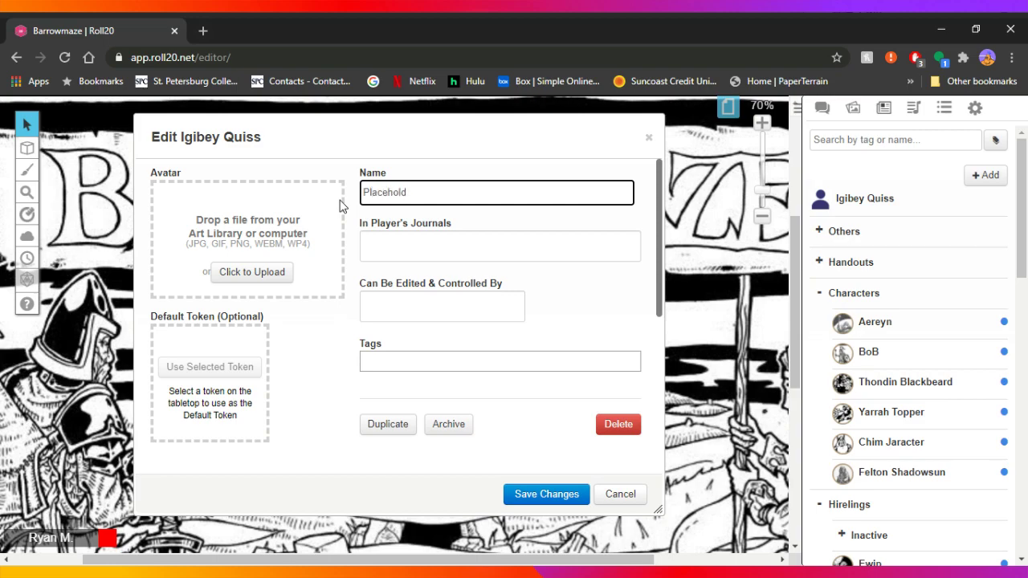
pyautogui.write('er')
# Step: Make the Placeholder character available in the journals of All Players
pyautogui.click(458, 254)
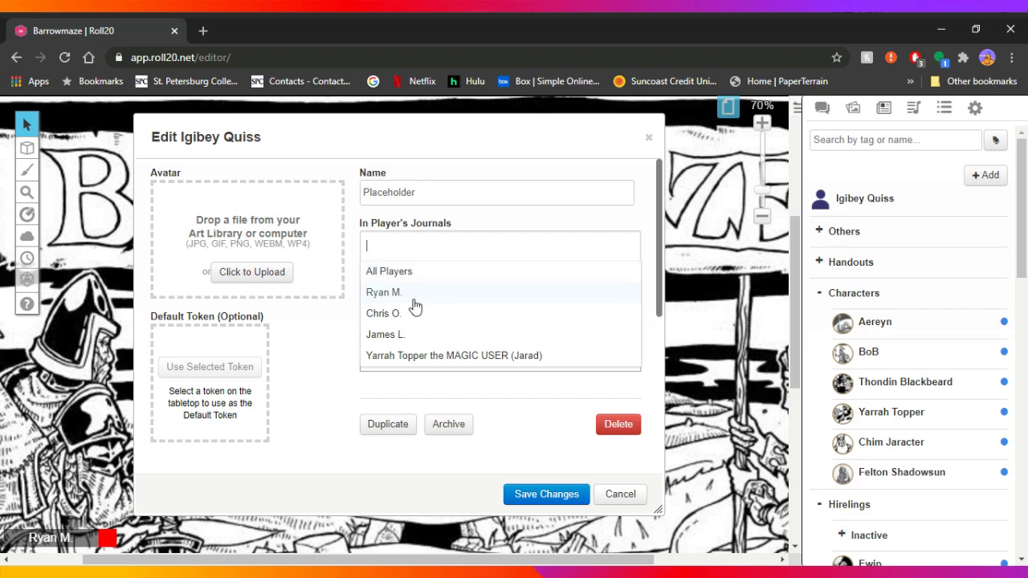
pyautogui.scroll(-2, 422, 353)
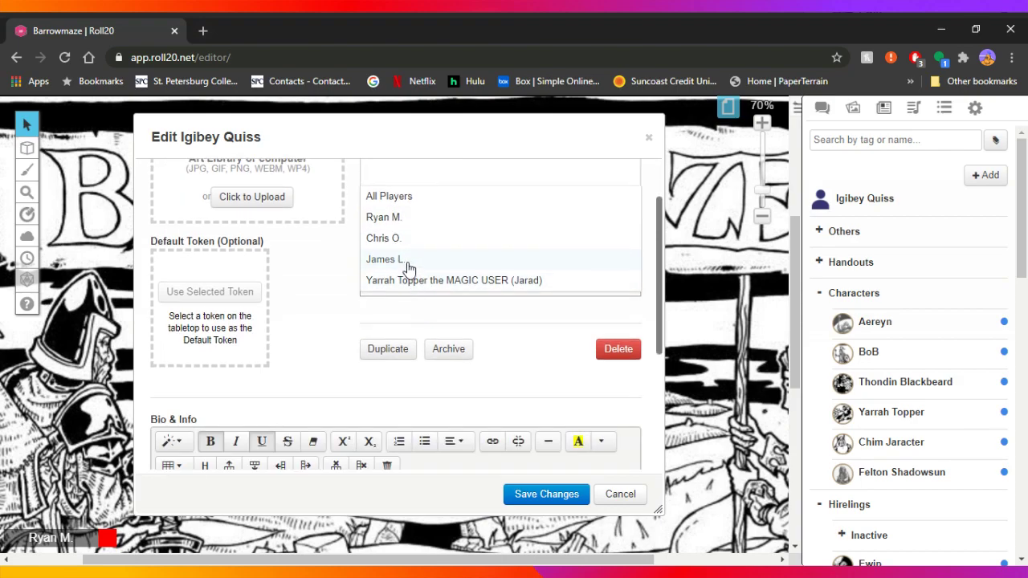
pyautogui.scroll(2, 405, 273)
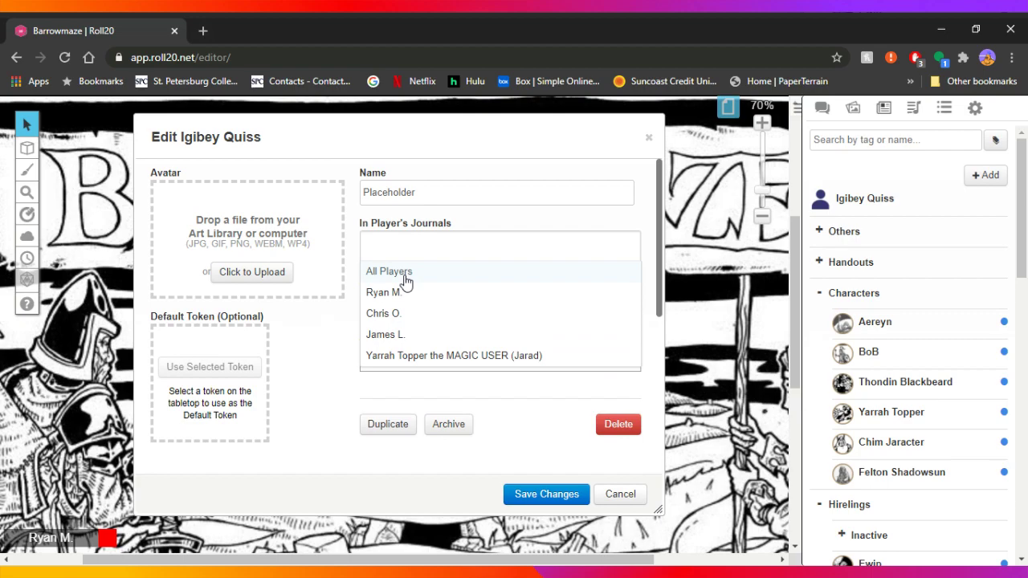
pyautogui.click(405, 273)
pyautogui.click(328, 339)
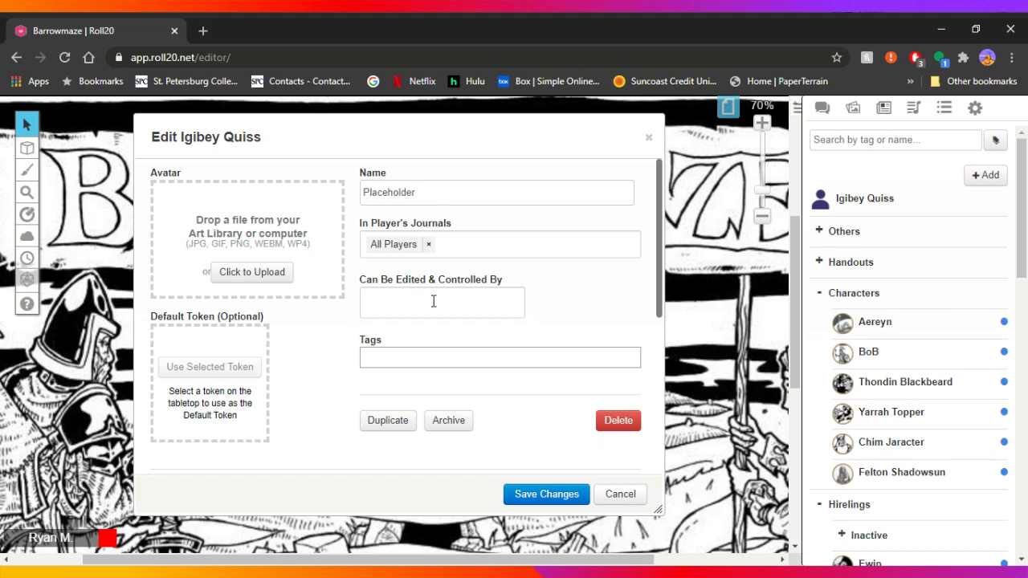
# Step: Give the GM's own player account edit and control rights over the character and save the changes
pyautogui.click(433, 301)
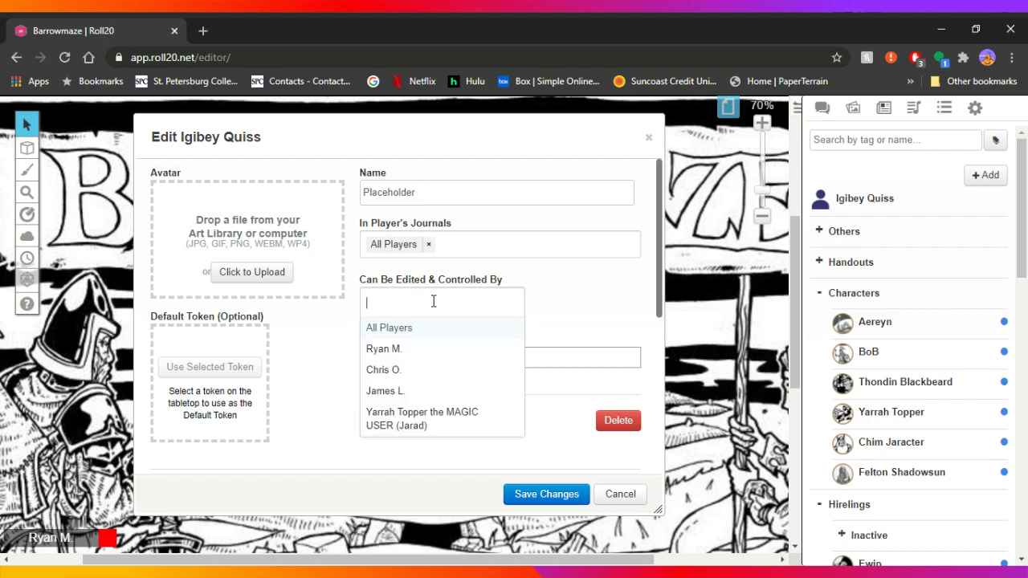
pyautogui.click(401, 351)
pyautogui.click(304, 360)
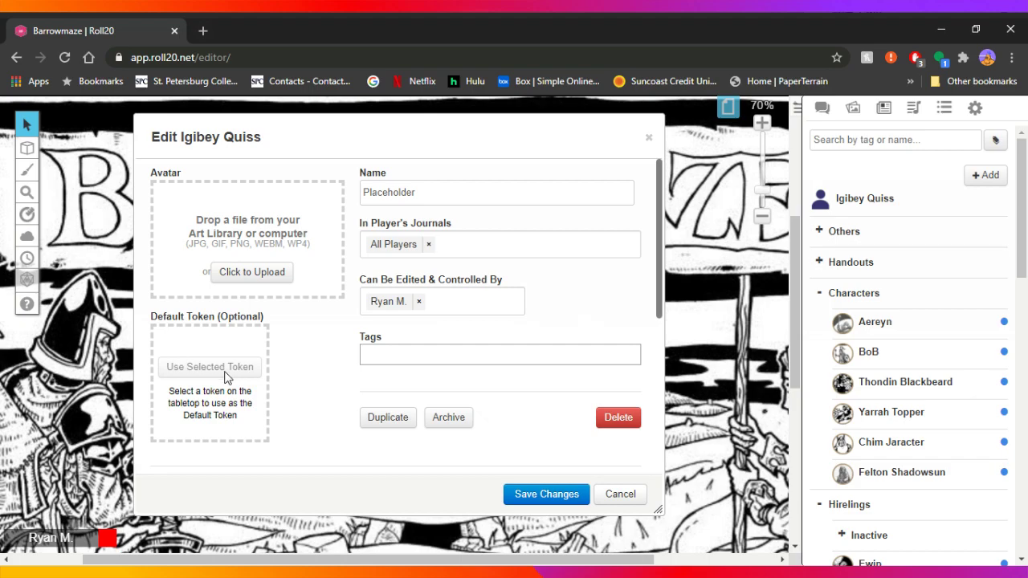
pyautogui.click(547, 494)
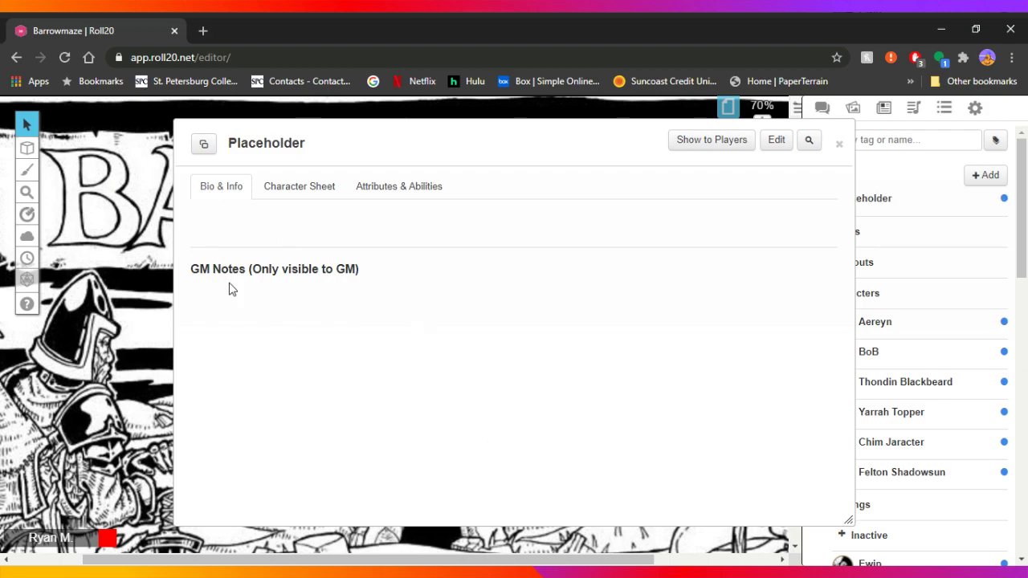
# Step: Open Placeholder's character sheet and set the class to Fighter
pyautogui.click(304, 187)
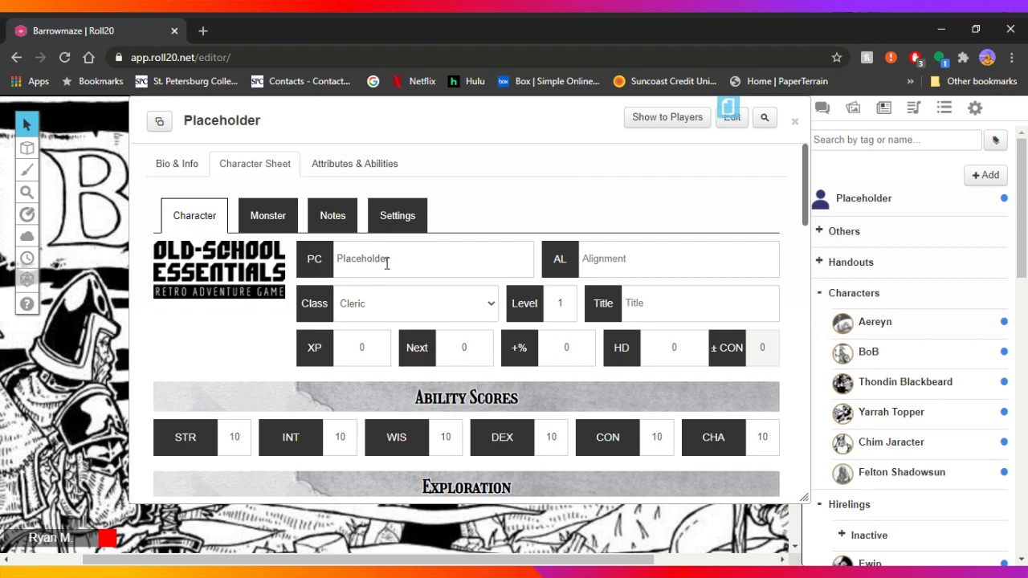
pyautogui.click(659, 257)
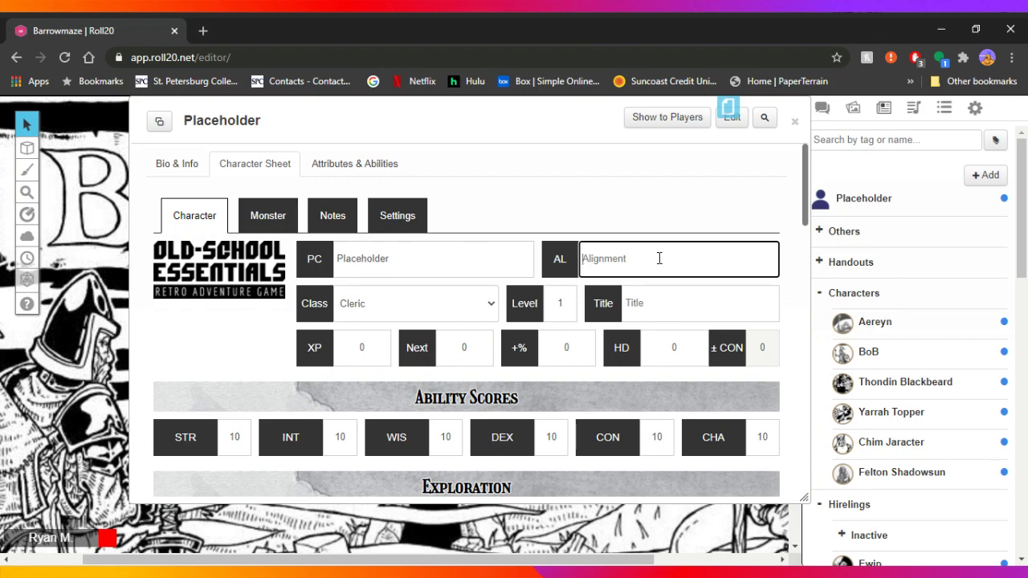
pyautogui.click(488, 309)
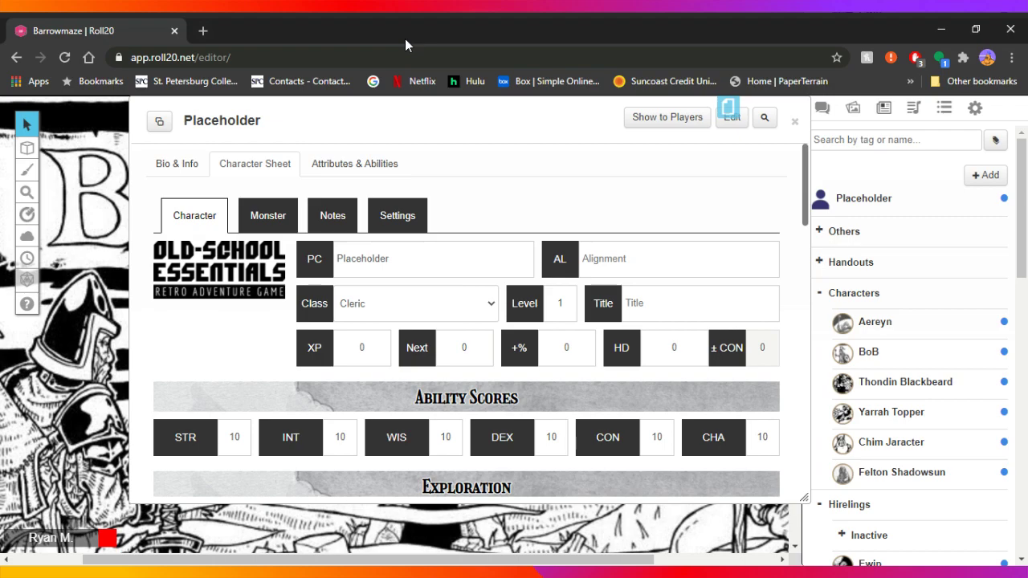
pyautogui.click(433, 304)
pyautogui.press('f')
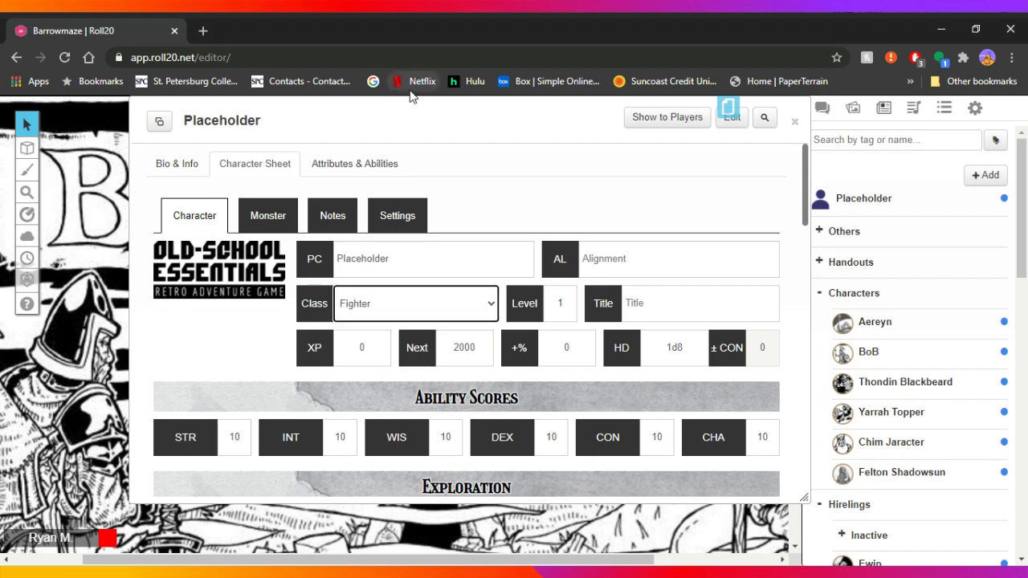
# Step: Examine the next-level experience and experience bonus percentage fields on the sheet
pyautogui.click(469, 347)
pyautogui.doubleClick(470, 347)
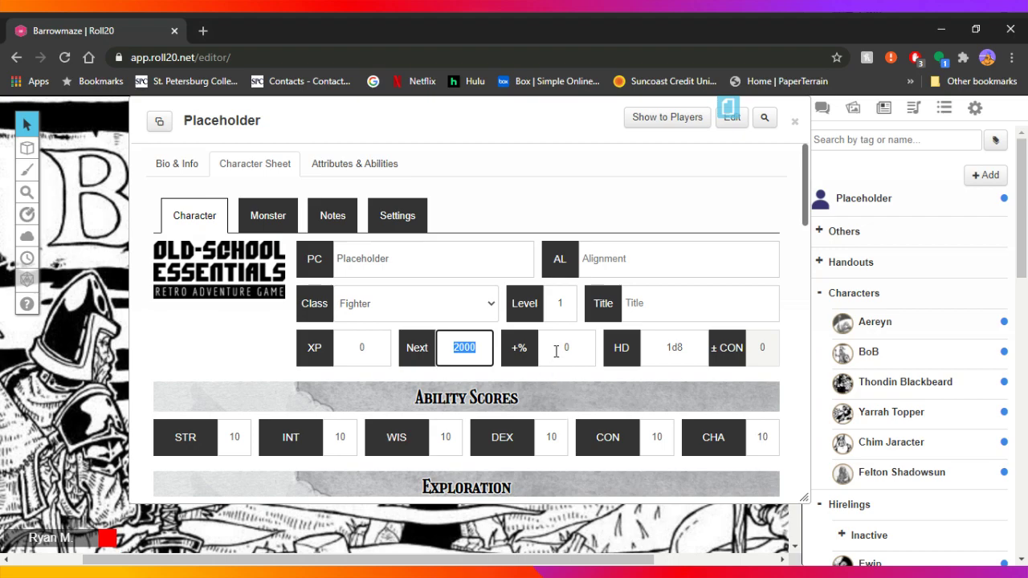
pyautogui.doubleClick(562, 349)
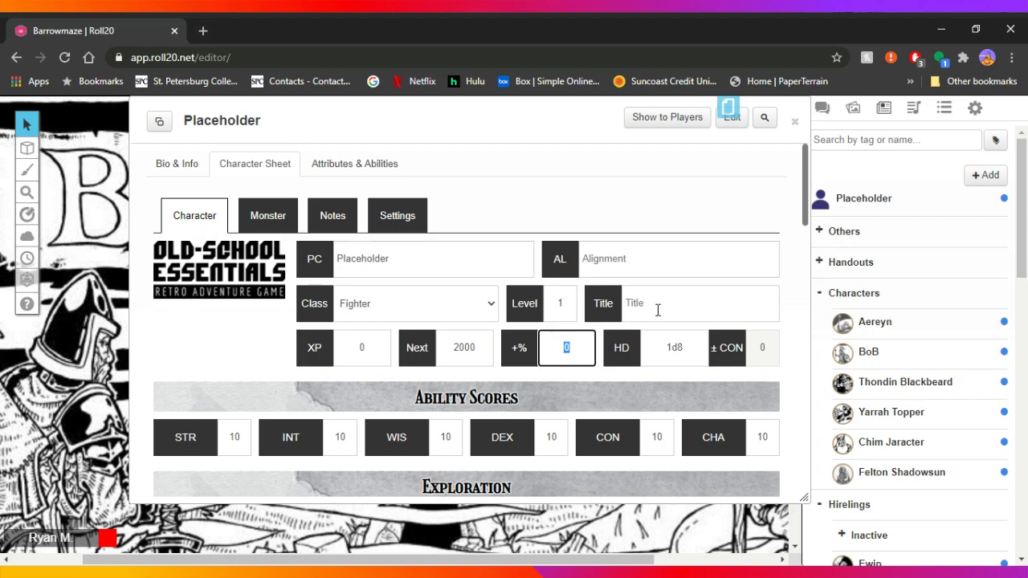
# Step: Set Placeholder's ability scores to STR 16, INT 7 and WIS 9
pyautogui.scroll(-1, 614, 324)
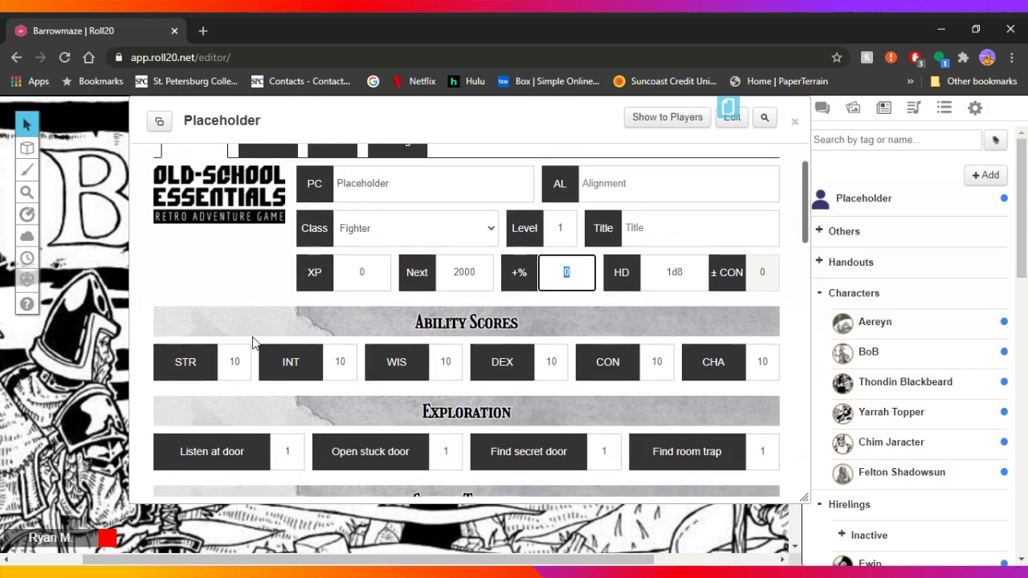
pyautogui.click(243, 363)
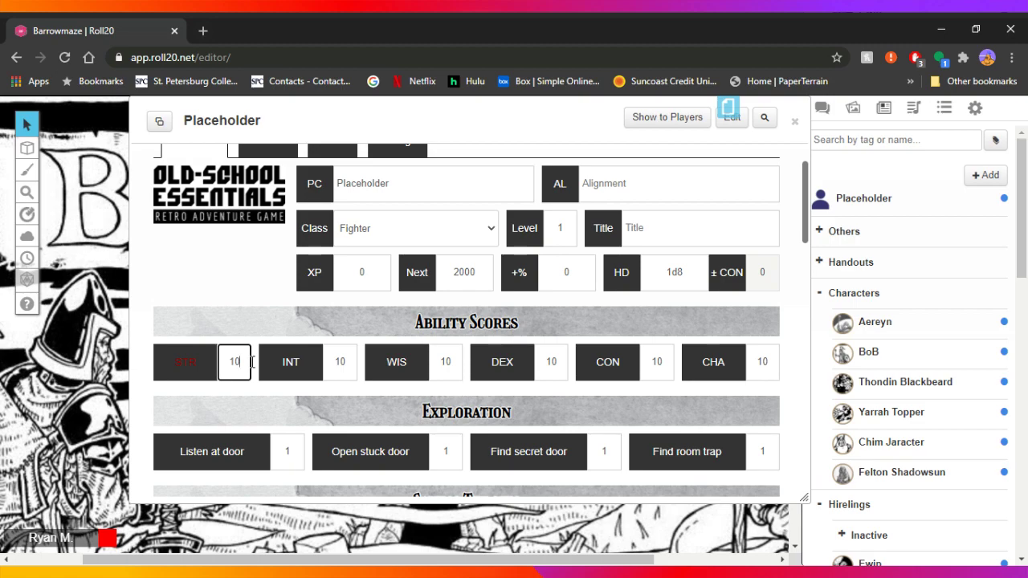
pyautogui.press('BackSpace')
pyautogui.write('6')
pyautogui.click(340, 362)
pyautogui.press('BackSpace')
pyautogui.press('BackSpace')
pyautogui.write('7')
pyautogui.click(454, 363)
pyautogui.press('BackSpace')
pyautogui.press('BackSpace')
pyautogui.write('9')
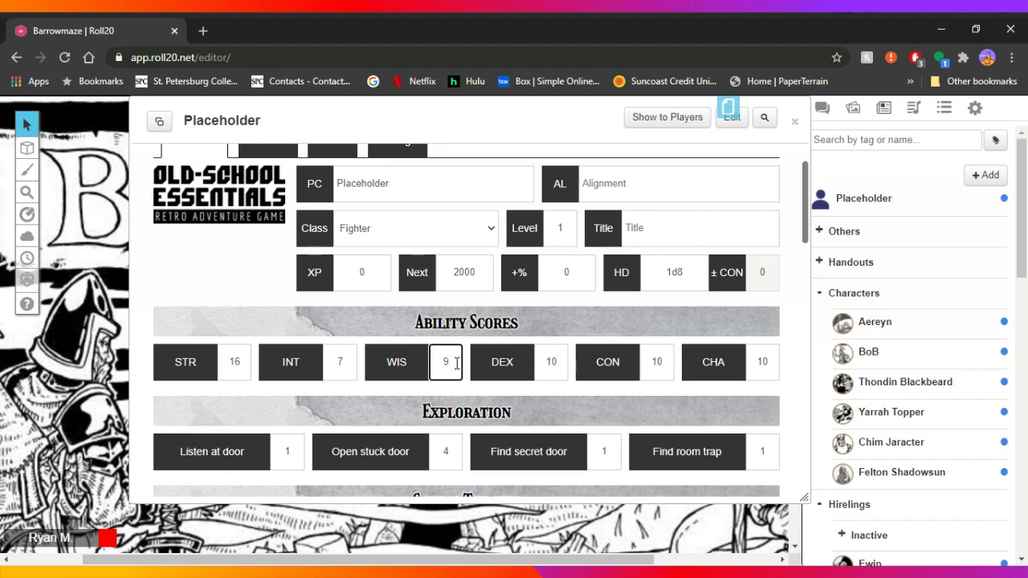
# Step: Set Placeholder's DEX and CON scores to 13 each
pyautogui.click(559, 360)
pyautogui.press('BackSpace')
pyautogui.write('3')
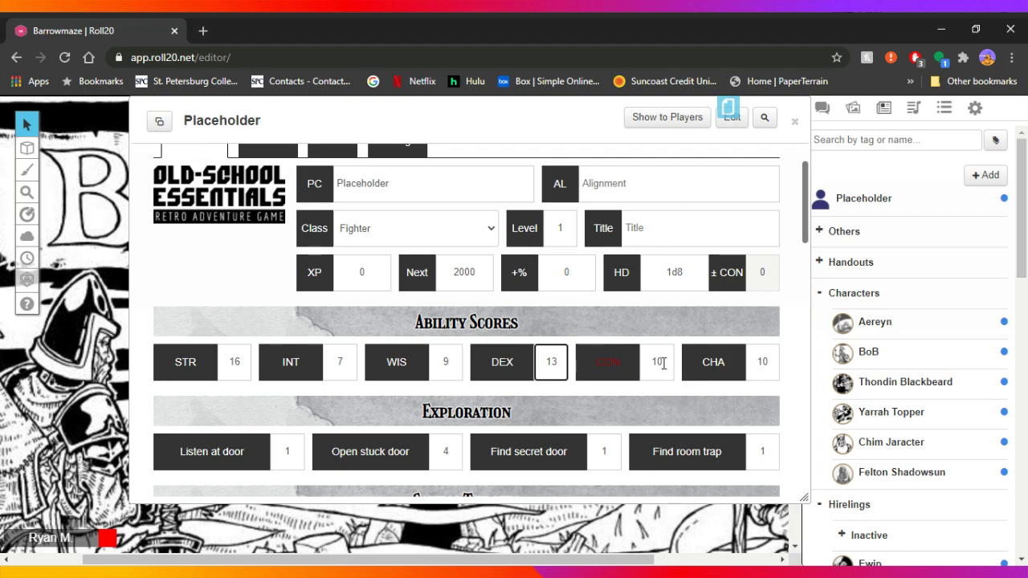
pyautogui.click(663, 363)
pyautogui.press('BackSpace')
pyautogui.write('3')
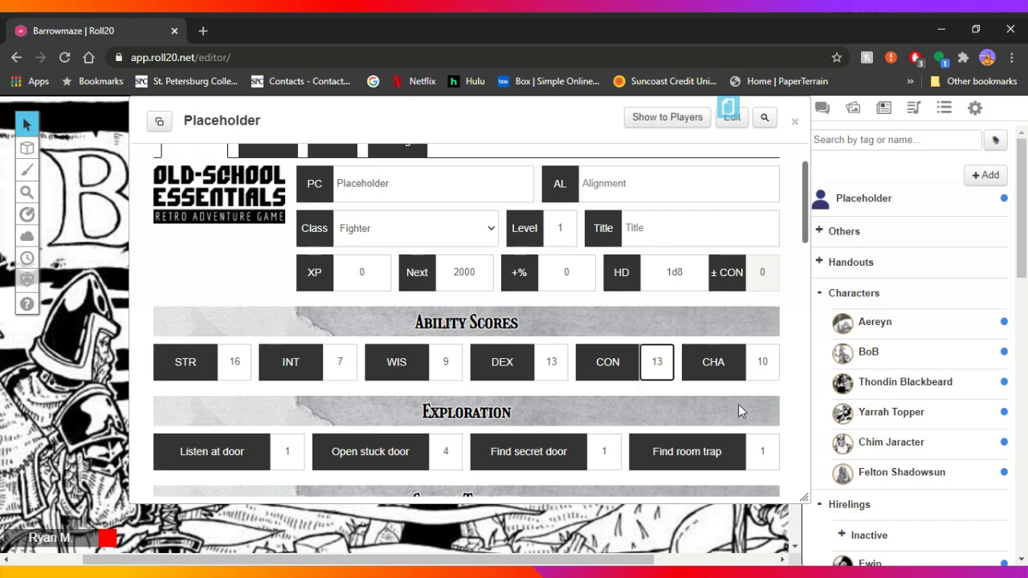
pyautogui.click(800, 382)
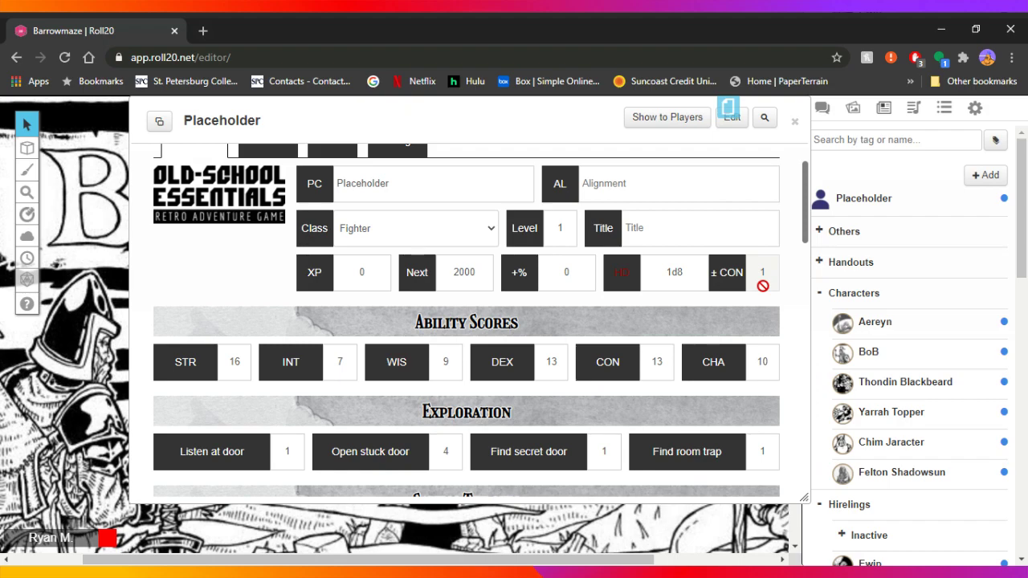
pyautogui.scroll(-1, 498, 402)
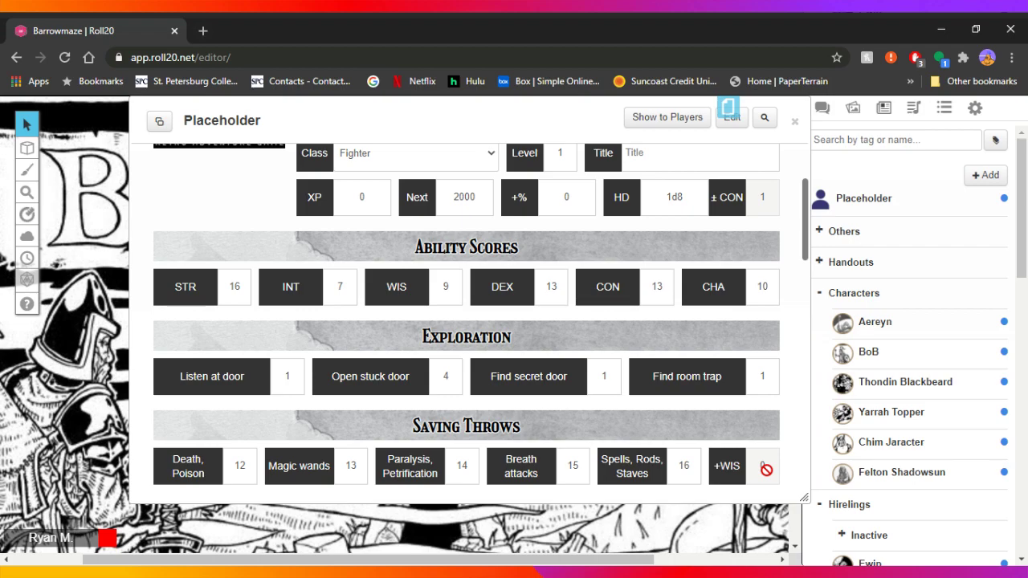
# Step: Set Placeholder's current HP and maximum HP to 6 each in the Combat section
pyautogui.scroll(-2, 684, 426)
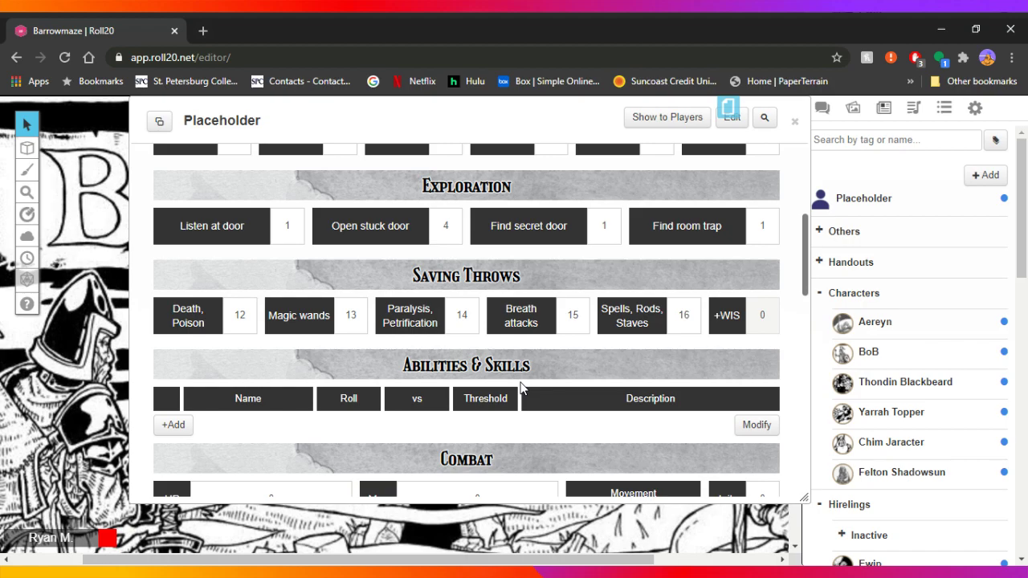
pyautogui.scroll(-3, 520, 389)
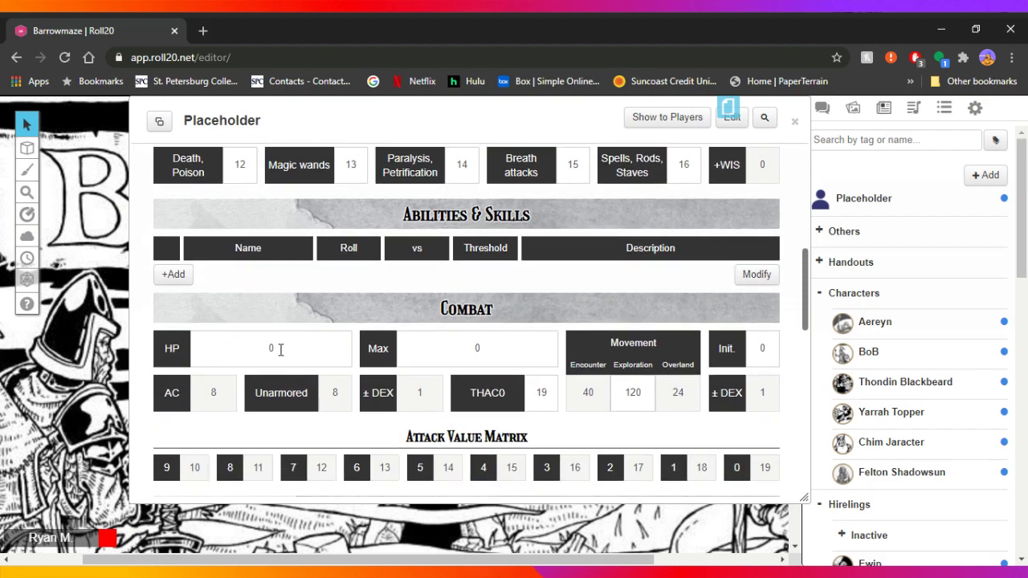
pyautogui.doubleClick(256, 349)
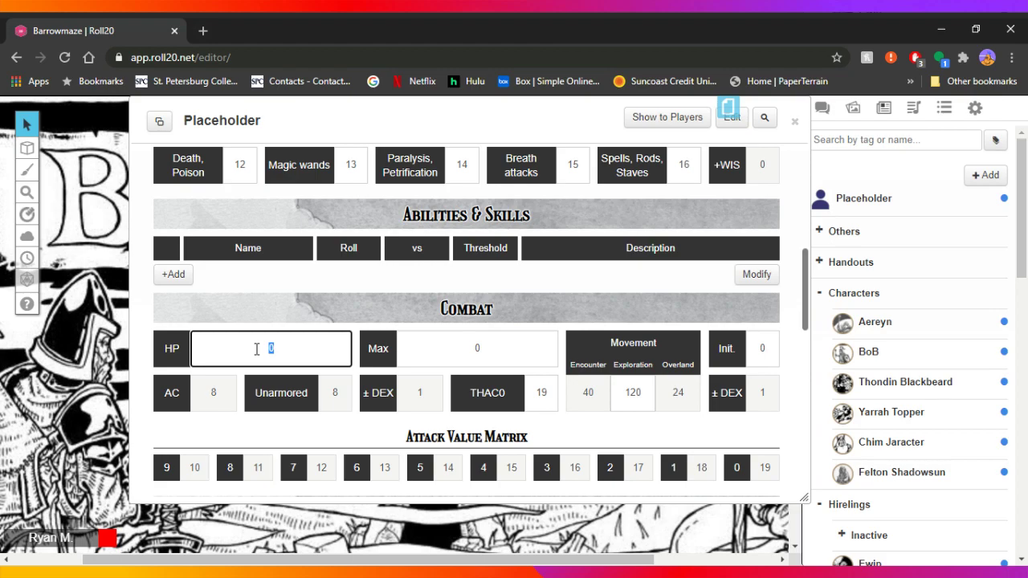
pyautogui.write('6')
pyautogui.click(499, 349)
pyautogui.press('BackSpace')
pyautogui.write('6')
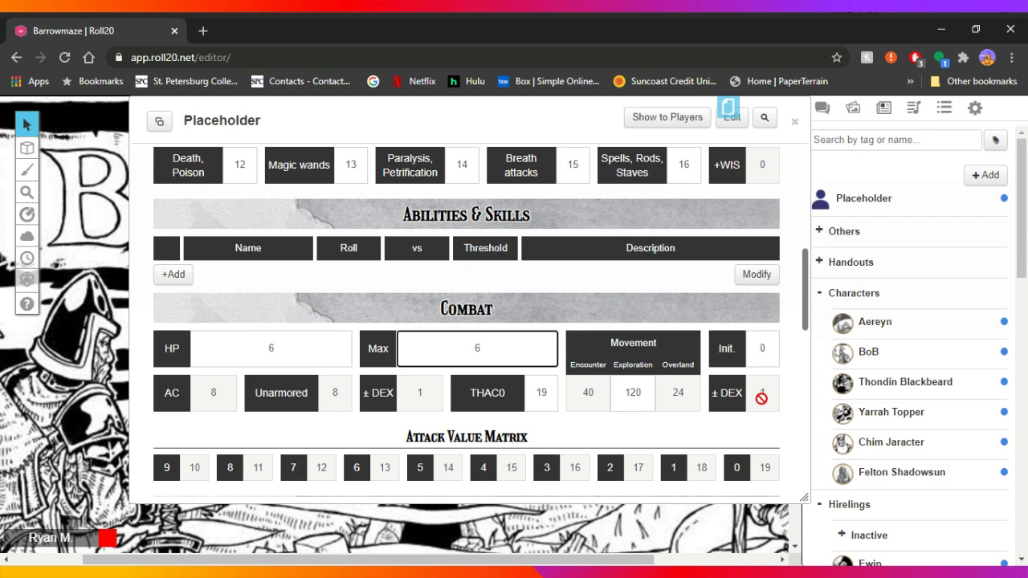
# Step: Look through the sheet's weapons, spells, items and equipment, coins and notes sections
pyautogui.scroll(-3, 761, 397)
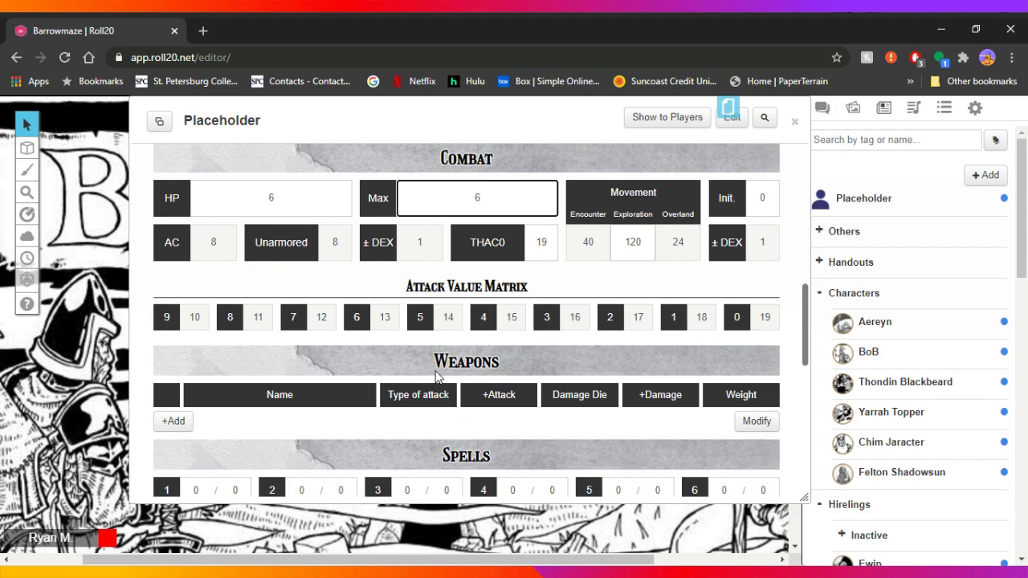
pyautogui.scroll(-1, 437, 376)
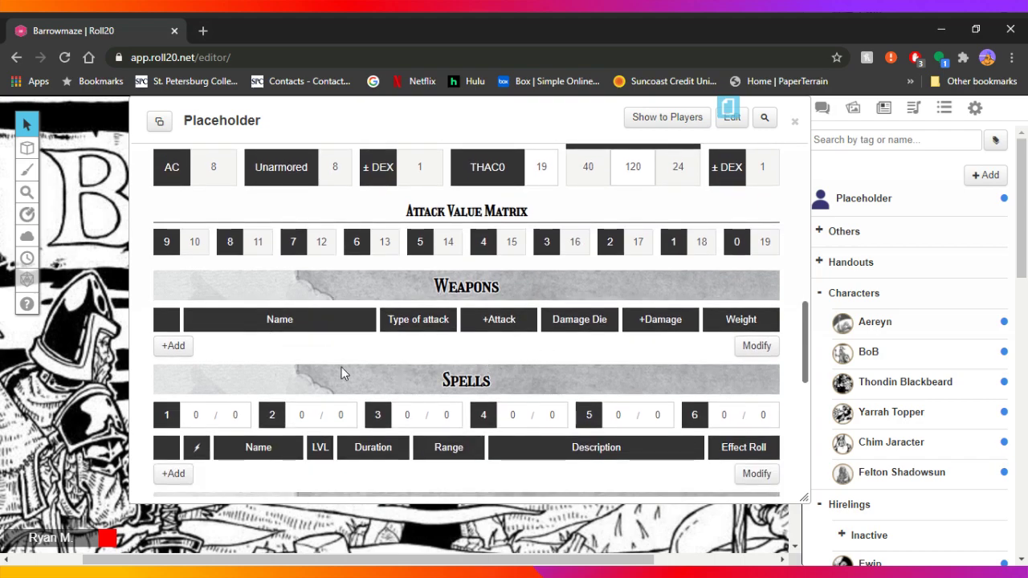
pyautogui.scroll(-2, 378, 389)
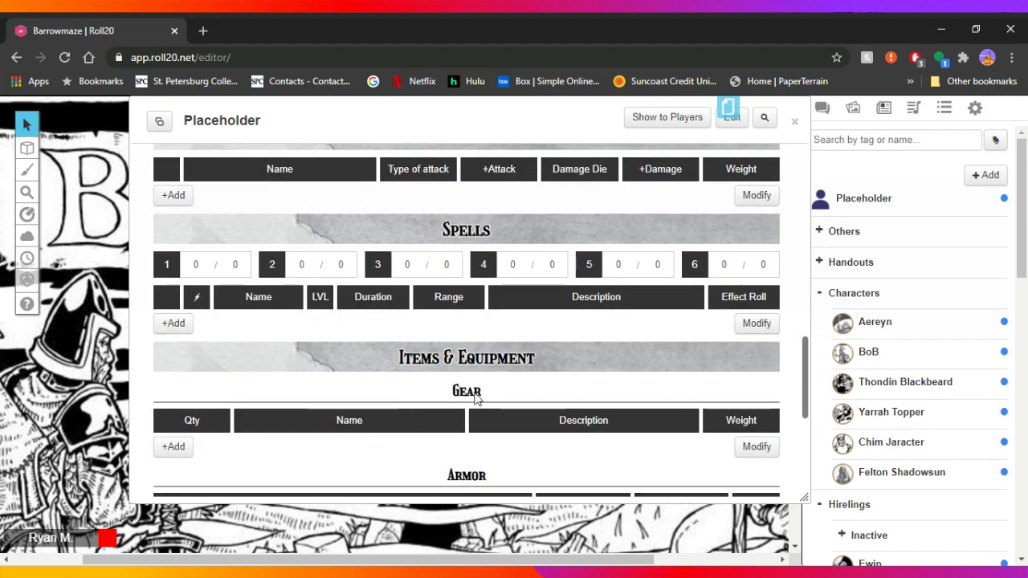
pyautogui.scroll(-2, 449, 395)
pyautogui.scroll(-1, 377, 386)
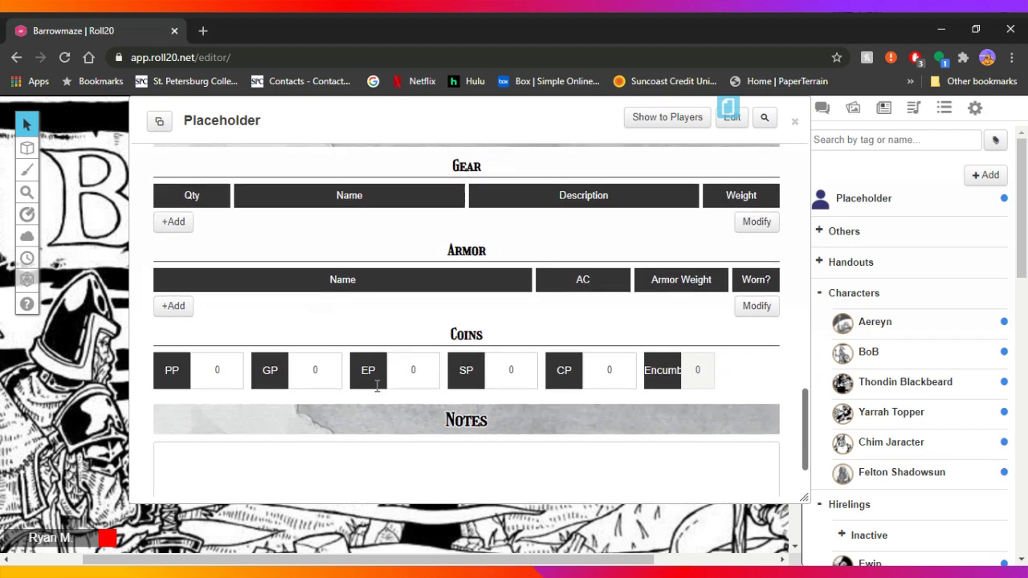
pyautogui.scroll(-1, 461, 434)
pyautogui.scroll(4, 460, 420)
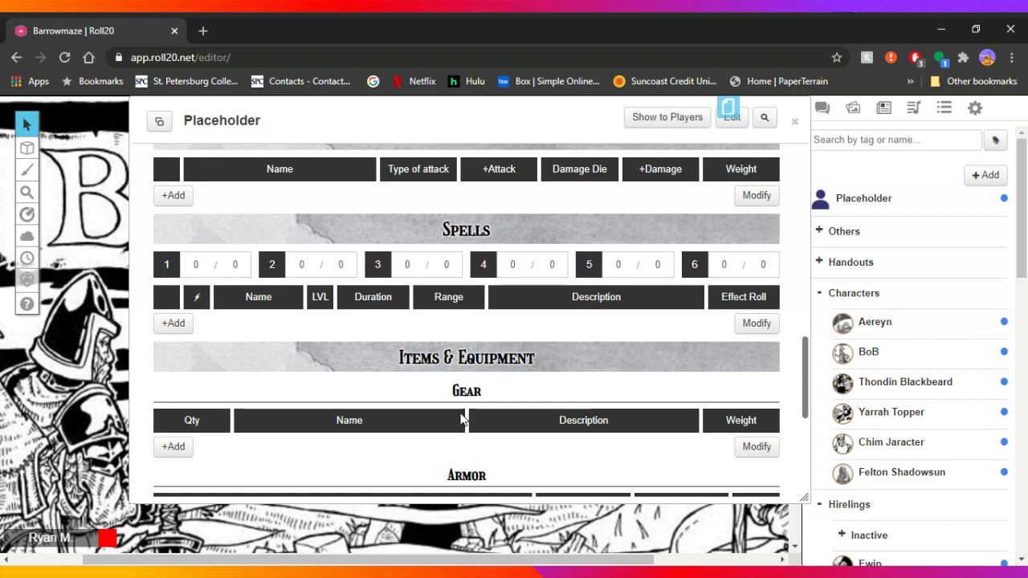
# Step: Add a weapon named Sword to Placeholder's Weapons section and set its damage die to d8
pyautogui.scroll(2, 461, 420)
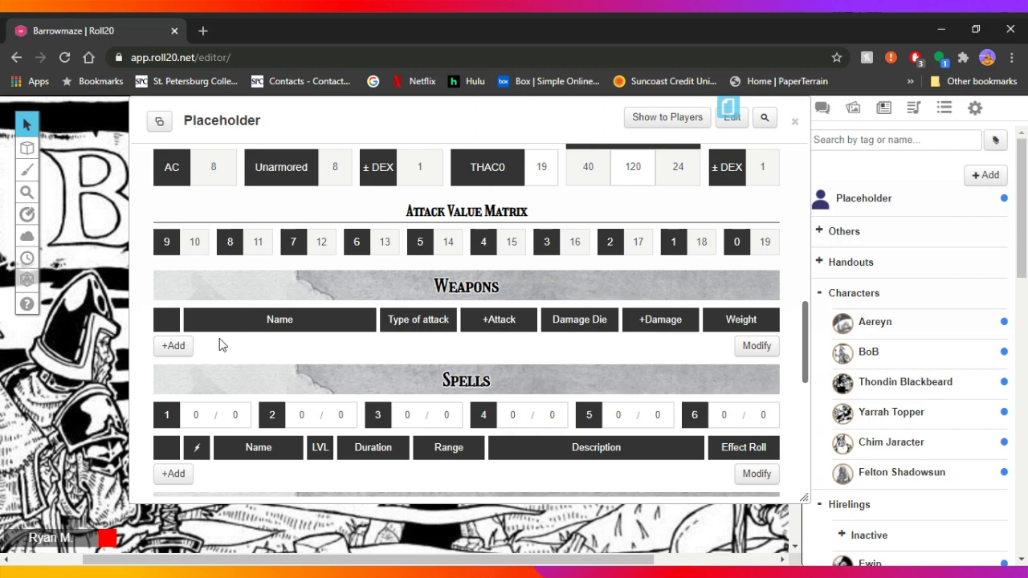
pyautogui.click(172, 347)
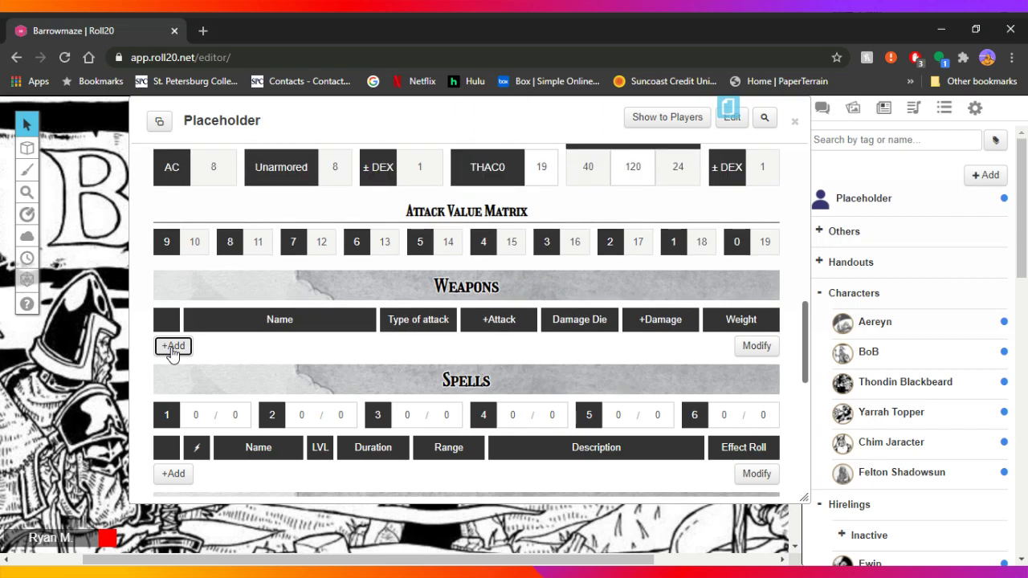
pyautogui.click(266, 319)
pyautogui.write('Sword')
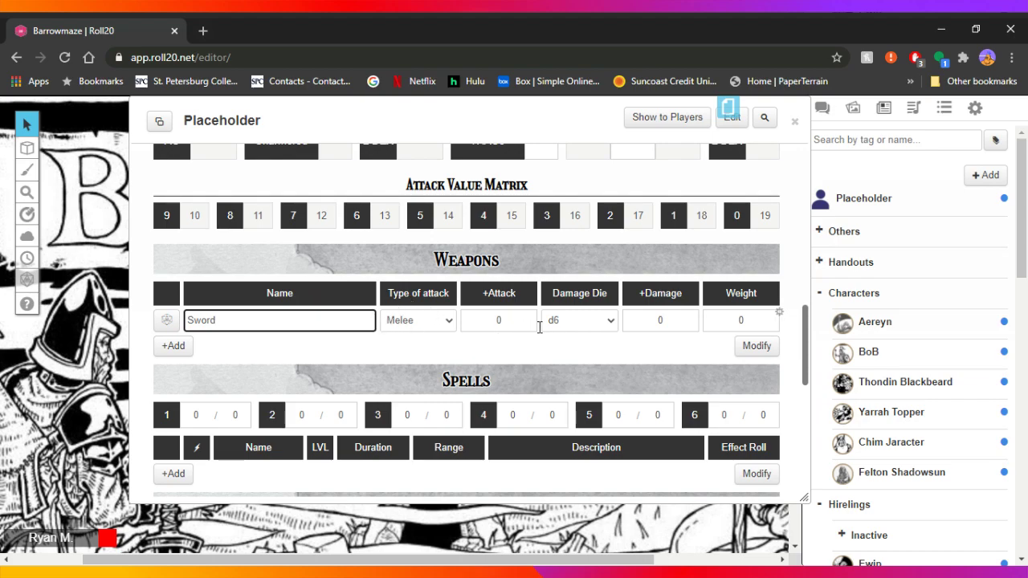
pyautogui.click(594, 329)
pyautogui.click(582, 368)
pyautogui.click(550, 363)
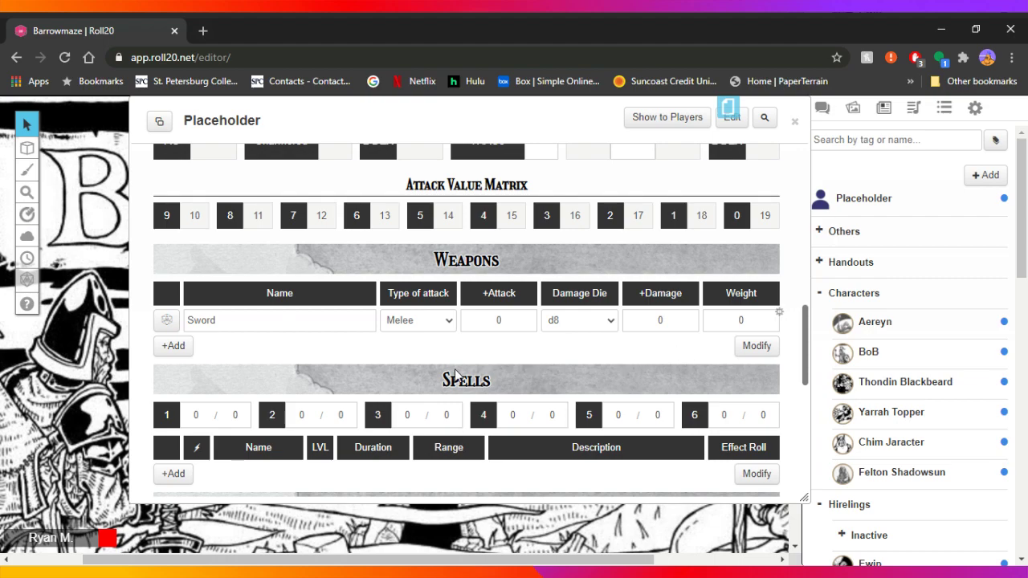
# Step: Add a second weapon named Crossbow with attack type Ranged and damage die d6
pyautogui.click(184, 354)
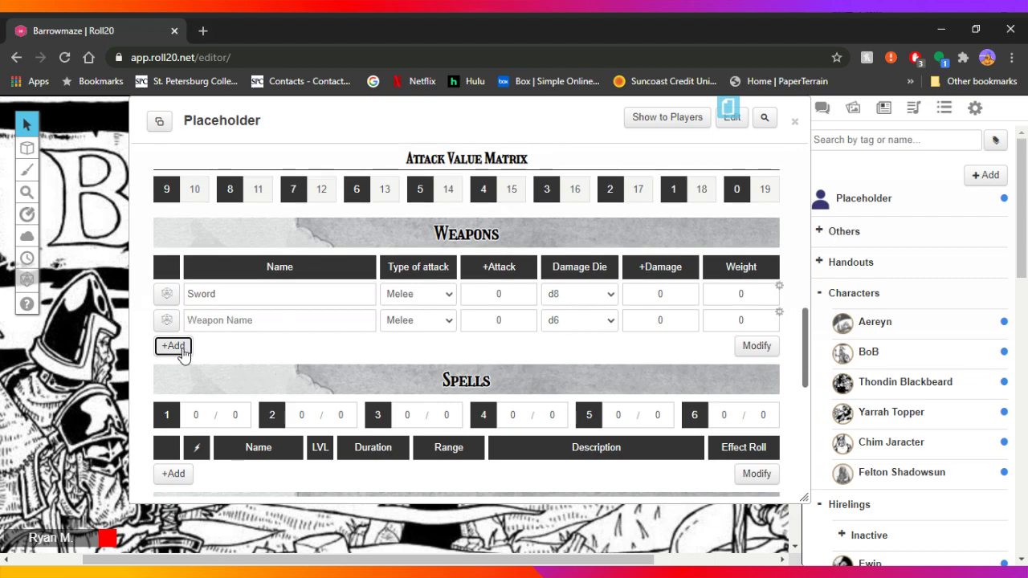
pyautogui.click(232, 321)
pyautogui.write('Crossbow')
pyautogui.click(424, 342)
pyautogui.click(428, 329)
pyautogui.click(422, 353)
pyautogui.click(601, 321)
pyautogui.click(588, 357)
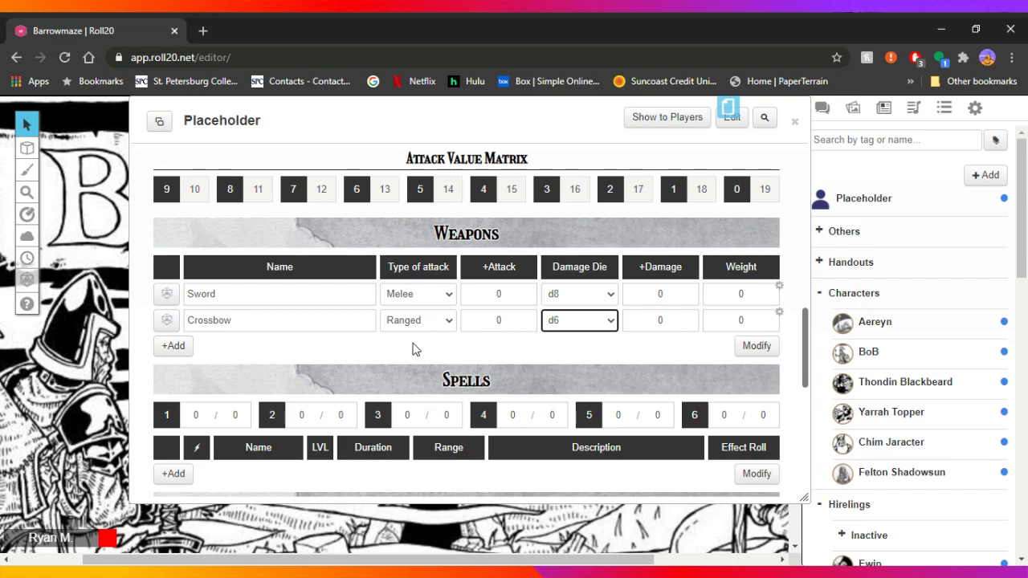
# Step: Enter "Slow, Range 80/160/240, Reload" as the crossbow's description
pyautogui.click(779, 313)
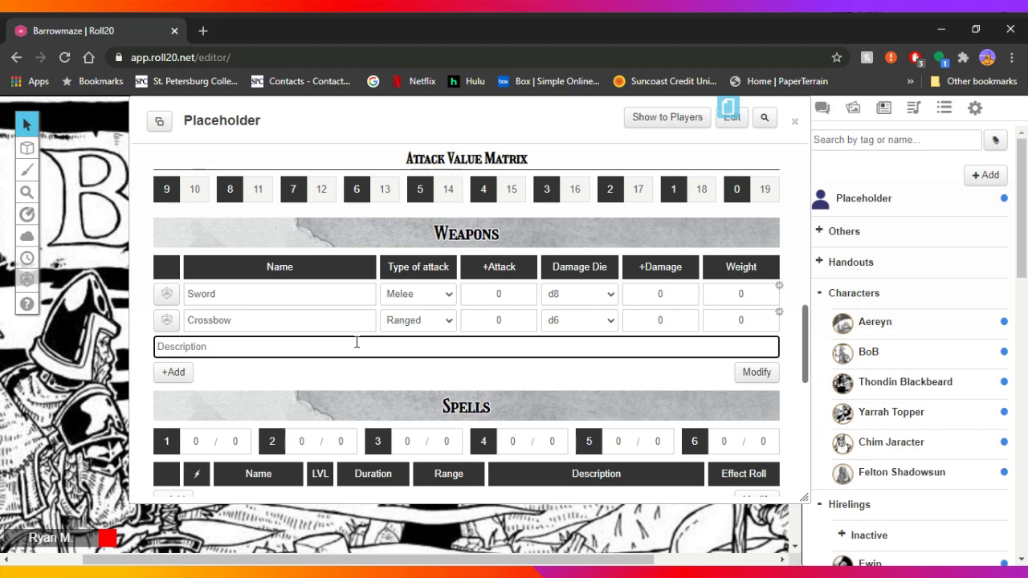
pyautogui.write('R')
pyautogui.press('BackSpace')
pyautogui.write('Slow, Range 80/16/2')
pyautogui.press('BackSpace')
pyautogui.write('0/240')
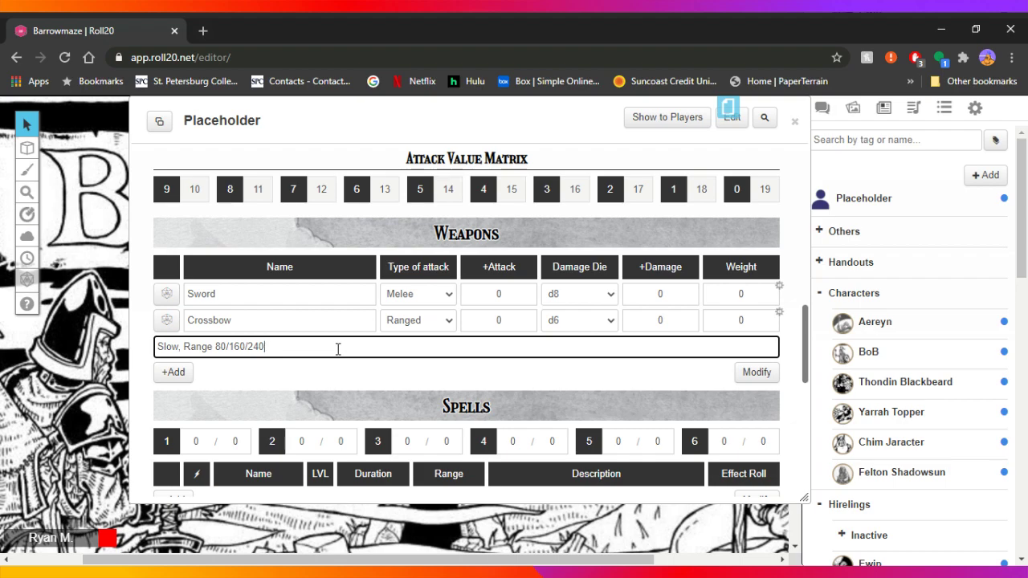
pyautogui.write(', Reload')
pyautogui.click(586, 382)
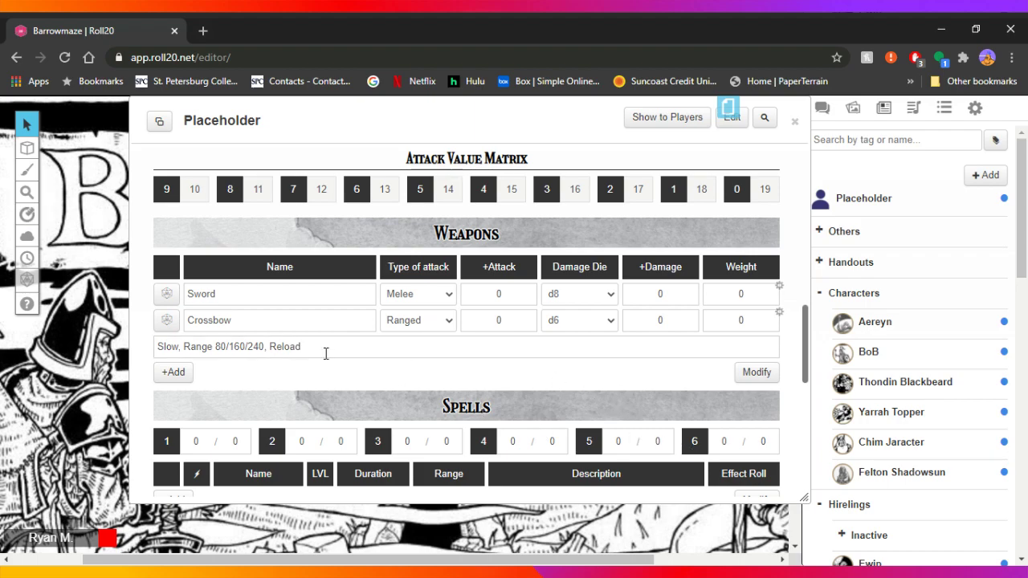
# Step: Toggle the crossbow's description line off and on, leaving it collapsed
pyautogui.click(779, 315)
pyautogui.click(778, 315)
pyautogui.click(778, 315)
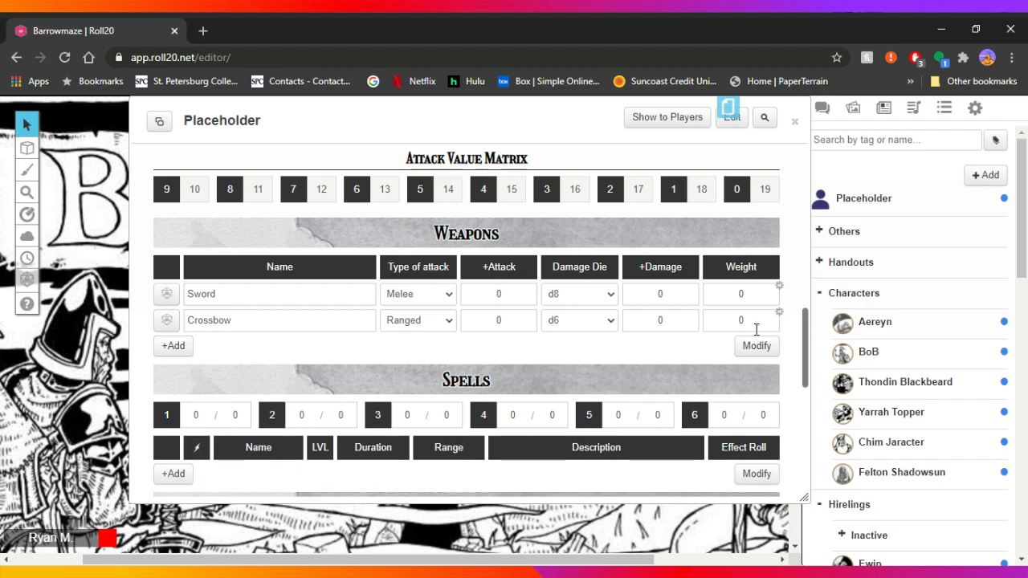
pyautogui.click(779, 315)
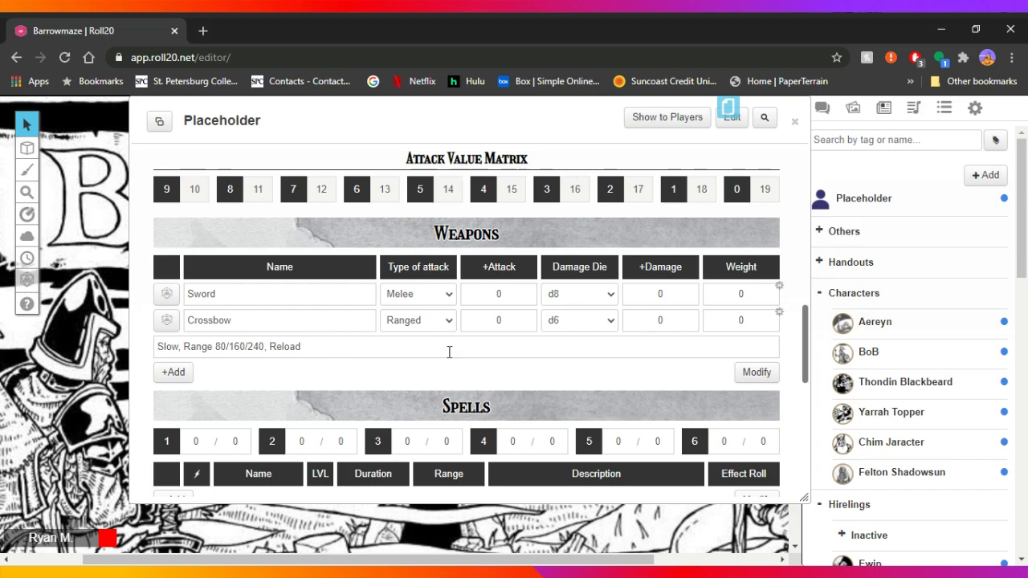
pyautogui.click(779, 313)
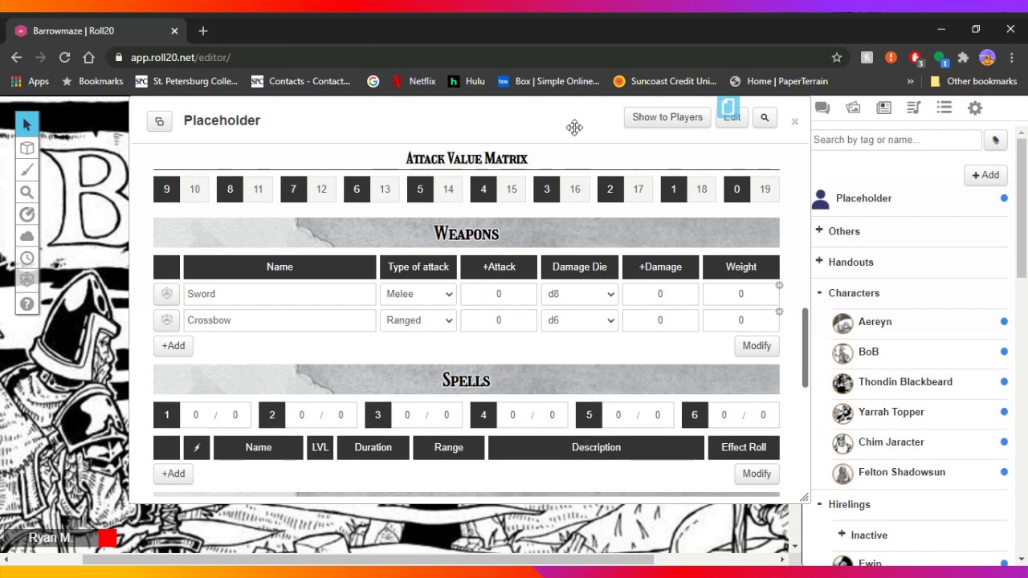
# Step: With the chat in view, roll a Sword attack with threshold modifier 0 and inspect the attack and damage breakdowns
pyautogui.moveTo(541, 131); pyautogui.dragTo(490, 116)
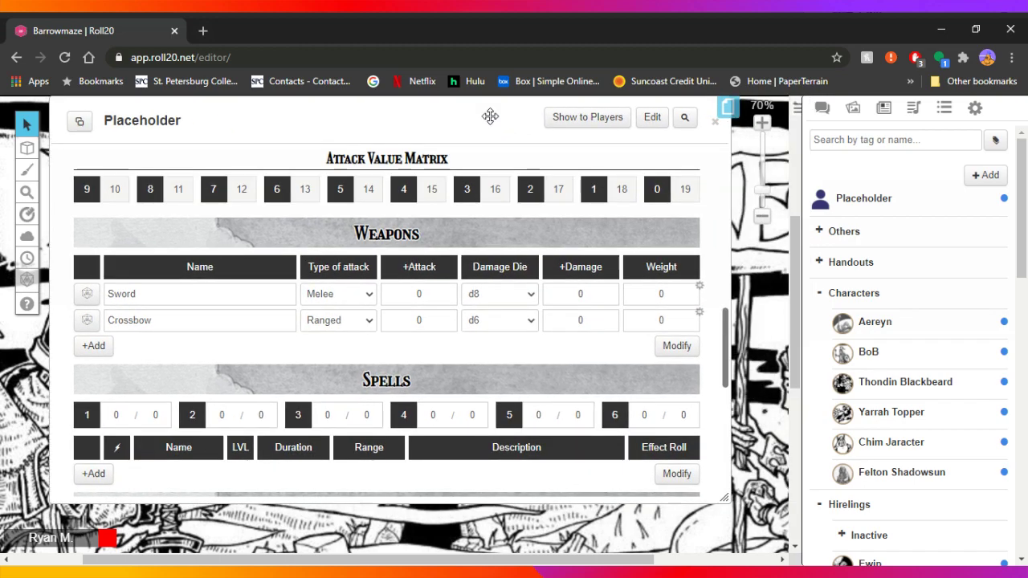
pyautogui.click(822, 107)
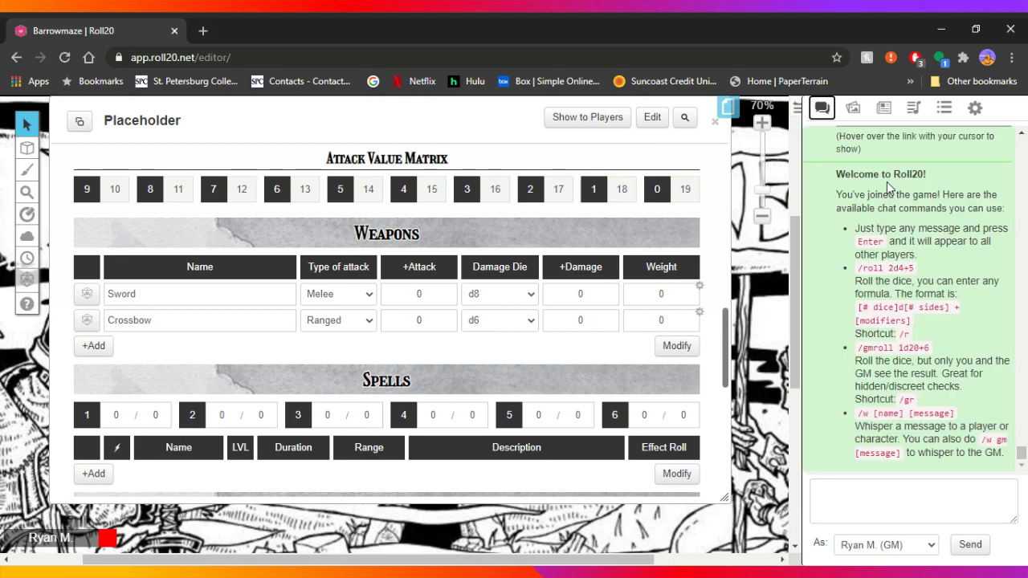
pyautogui.click(87, 295)
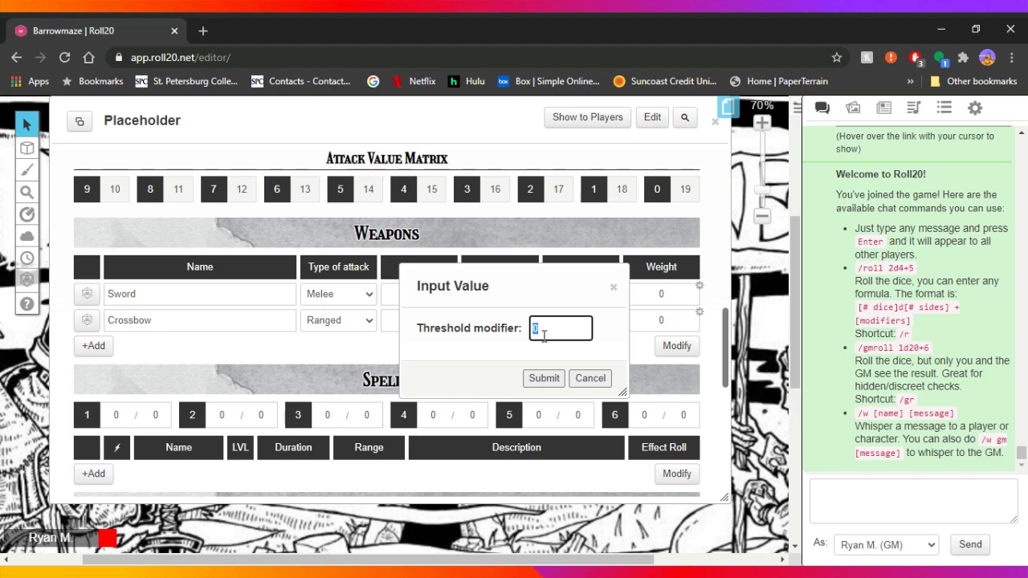
pyautogui.click(543, 377)
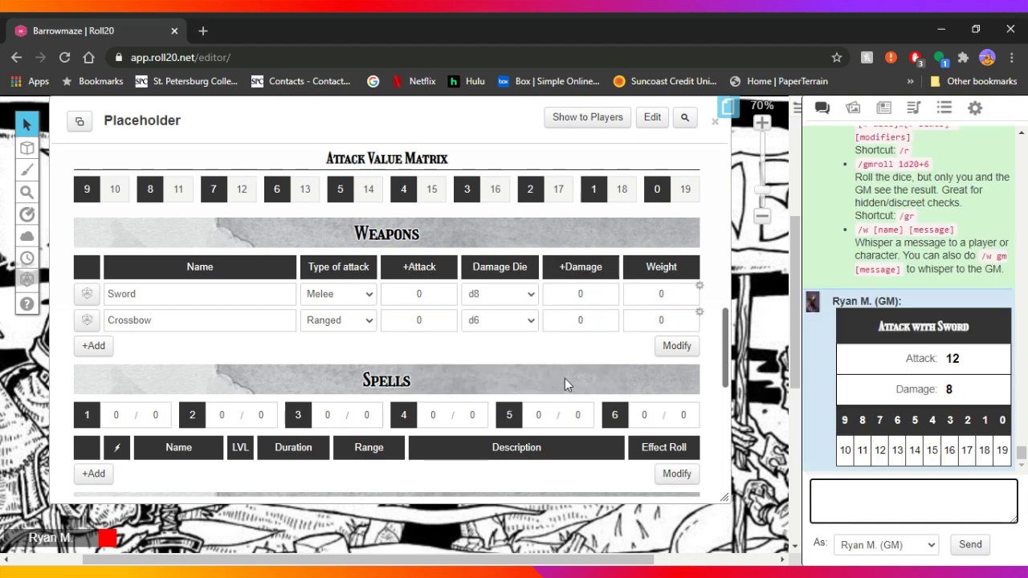
pyautogui.moveTo(954, 371)
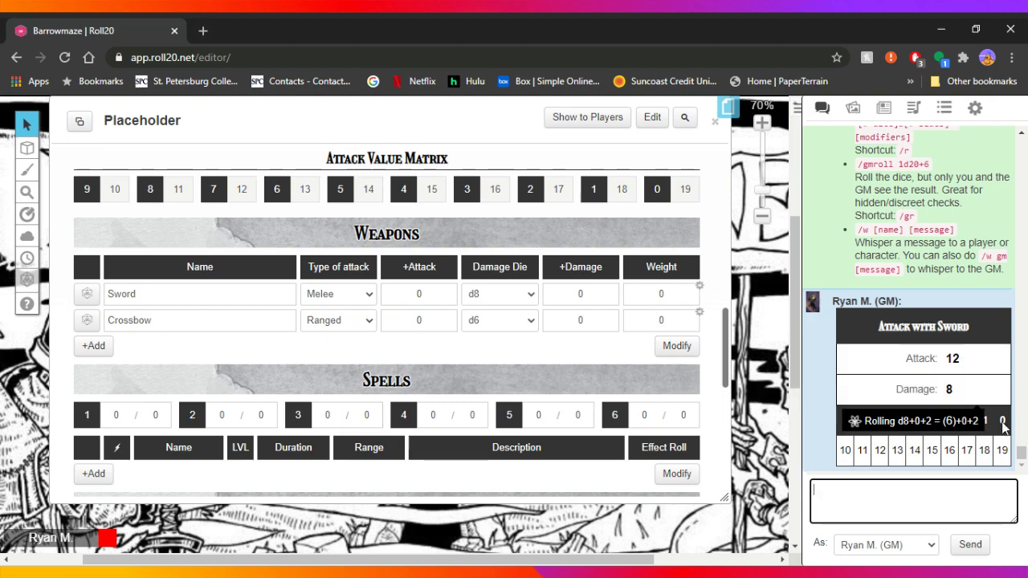
pyautogui.moveTo(961, 396)
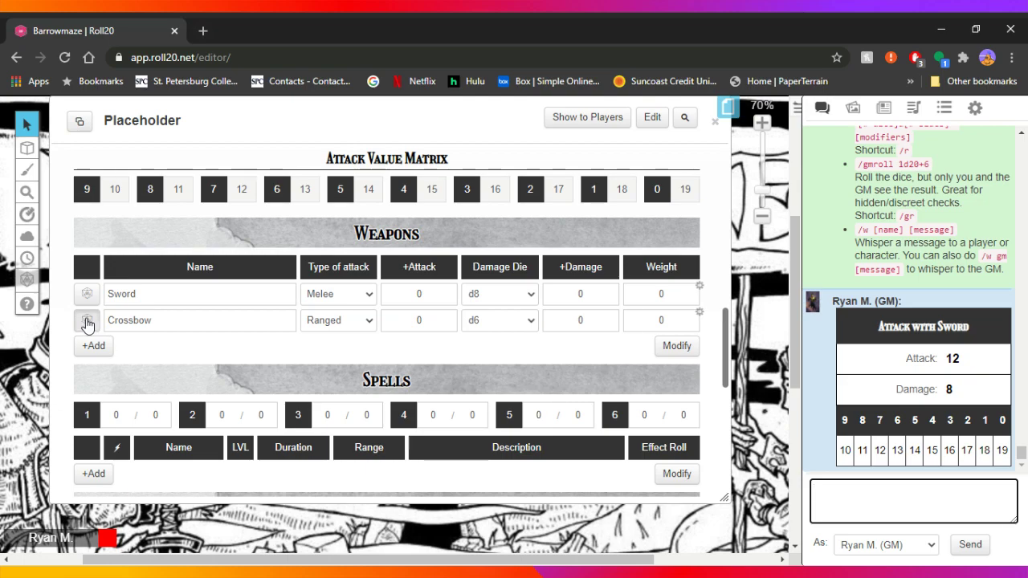
# Step: Roll a Crossbow attack with threshold modifier 1 and inspect its attack and damage breakdowns in the chat
pyautogui.click(87, 321)
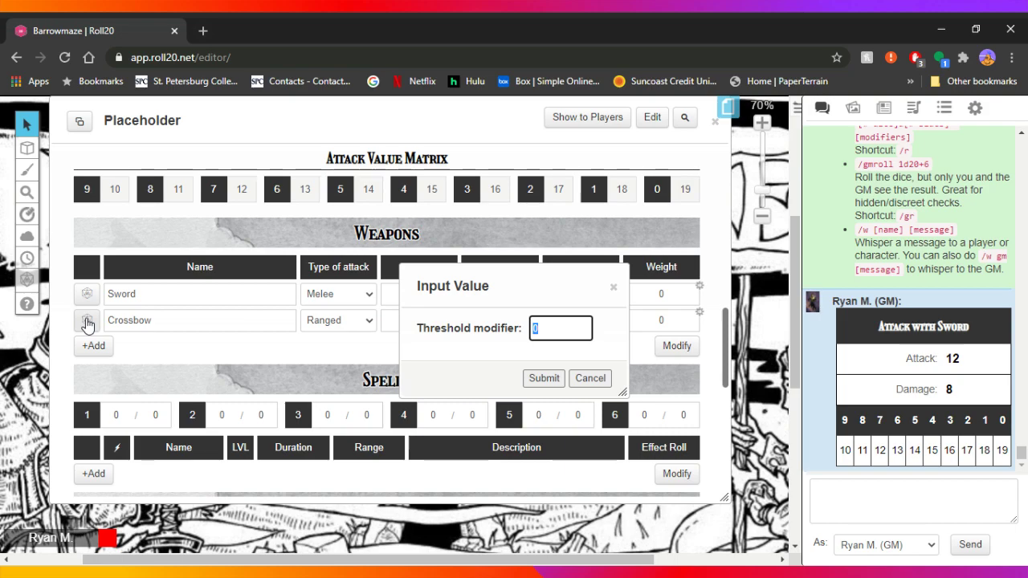
pyautogui.write('1')
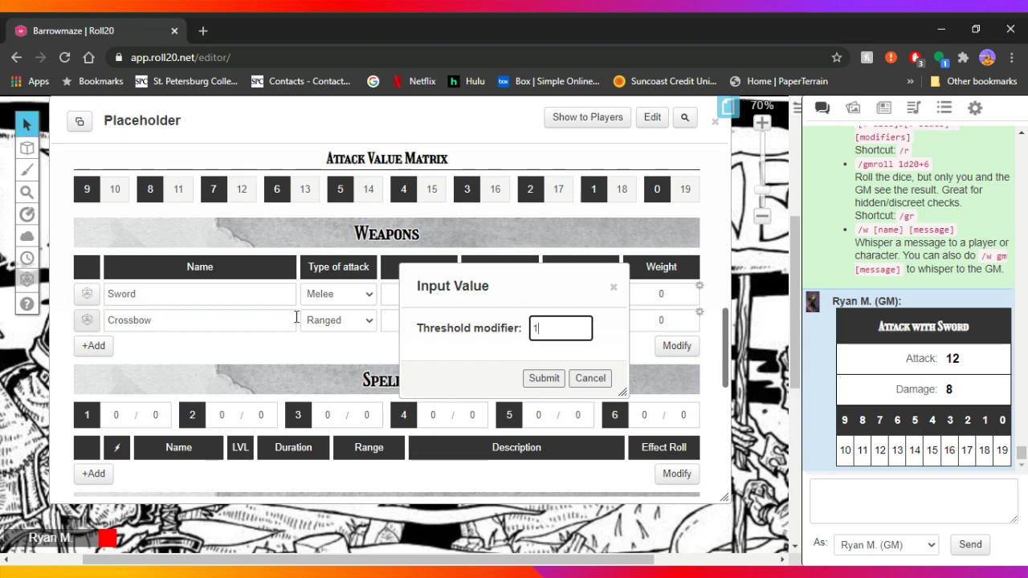
pyautogui.click(550, 381)
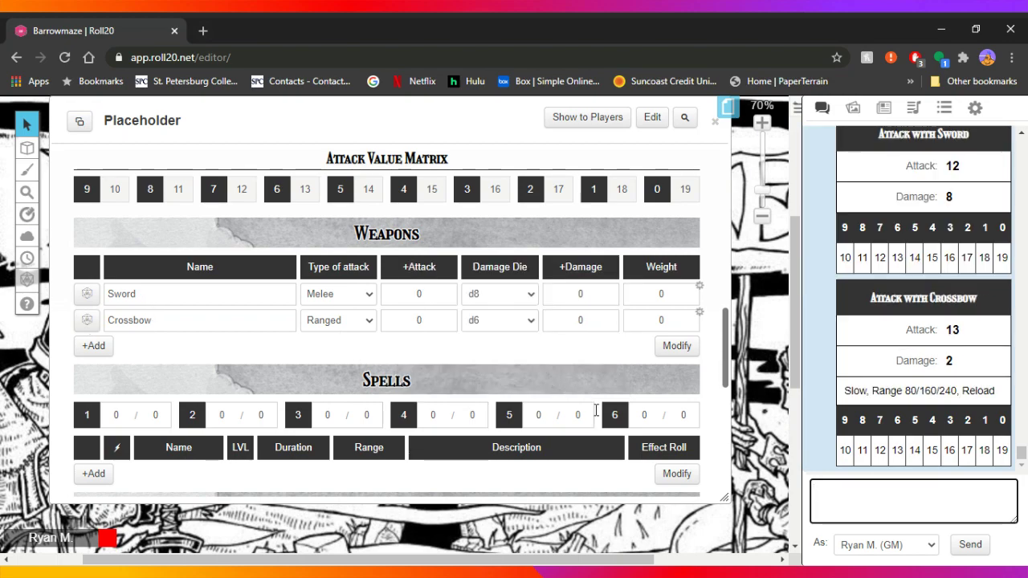
pyautogui.moveTo(954, 332)
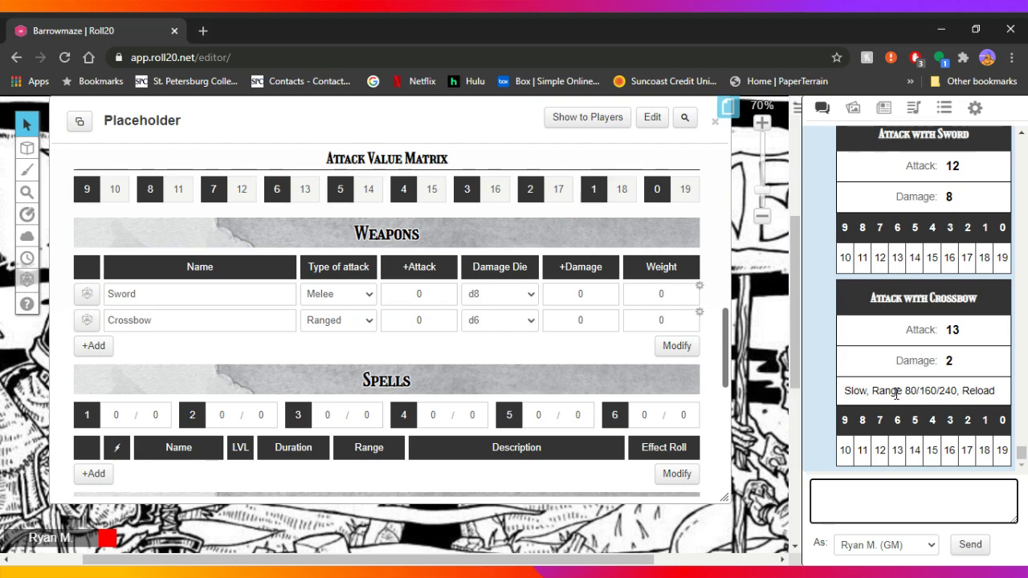
pyautogui.moveTo(951, 363)
# Step: Add an armor entry named Plate to Placeholder's Armor list
pyautogui.scroll(-2, 350, 378)
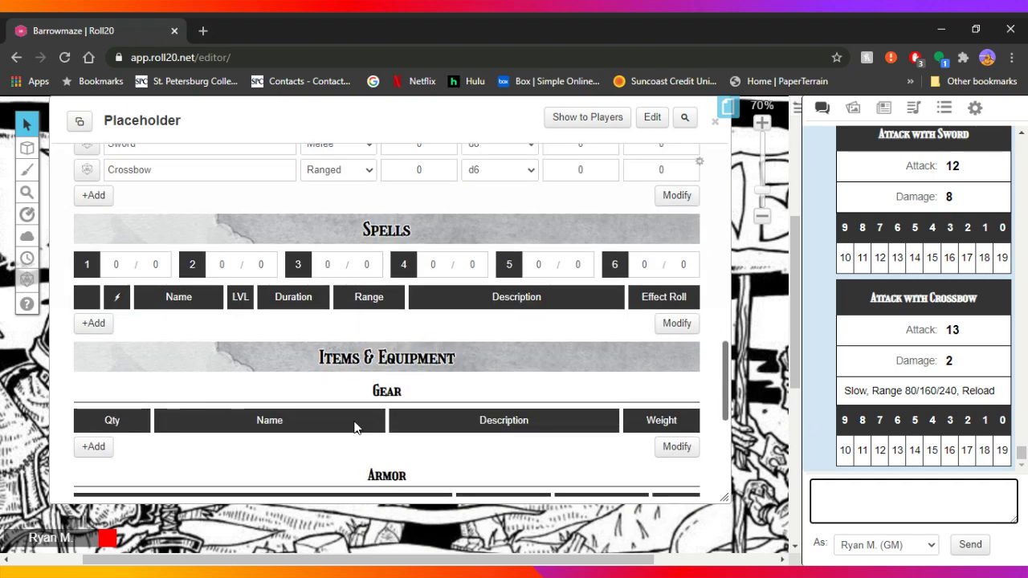
pyautogui.scroll(-3, 354, 428)
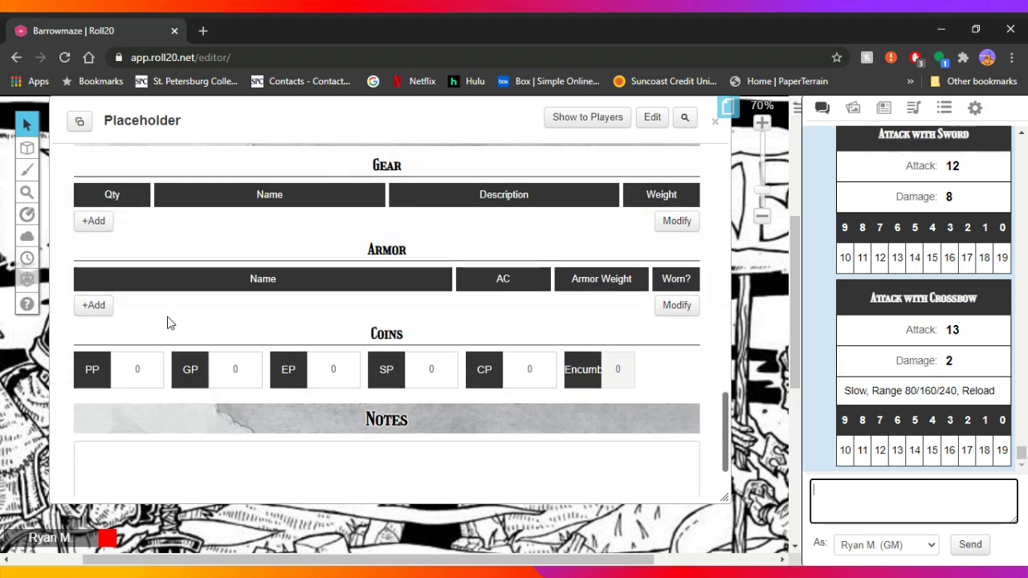
pyautogui.click(93, 307)
pyautogui.click(186, 271)
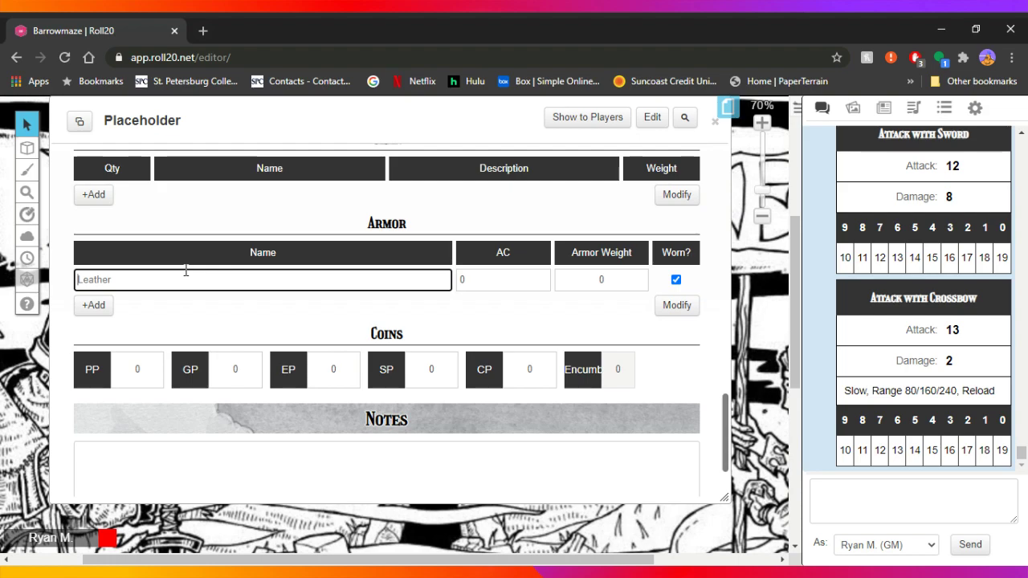
pyautogui.write('PLate')
pyautogui.press('BackSpace')
pyautogui.press('BackSpace')
pyautogui.press('BackSpace')
pyautogui.press('BackSpace')
pyautogui.write('late')
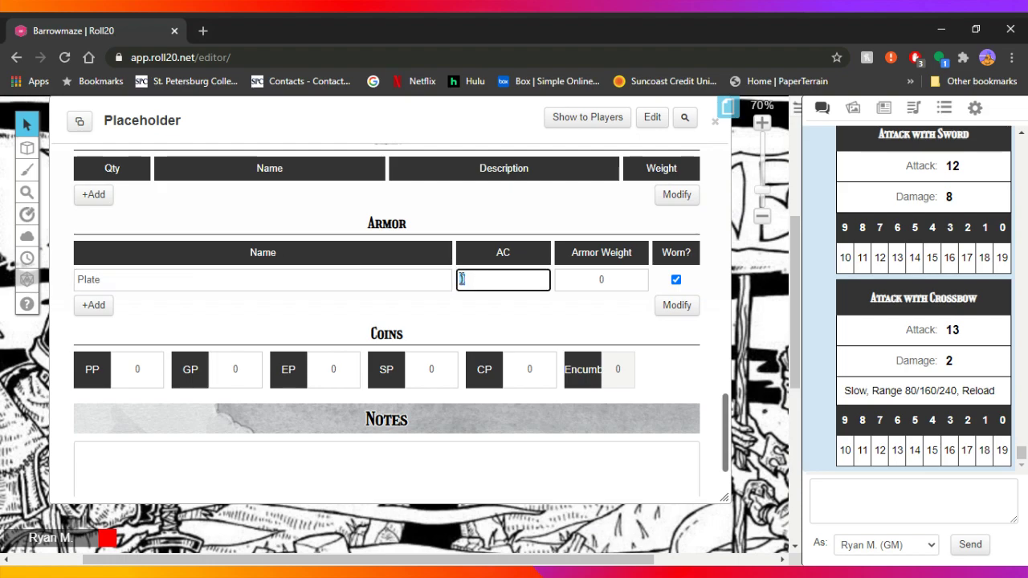
# Step: Set the Plate armor's AC to 3 and check the character's AC in the Combat section
pyautogui.click(407, 329)
pyautogui.scroll(3, 382, 320)
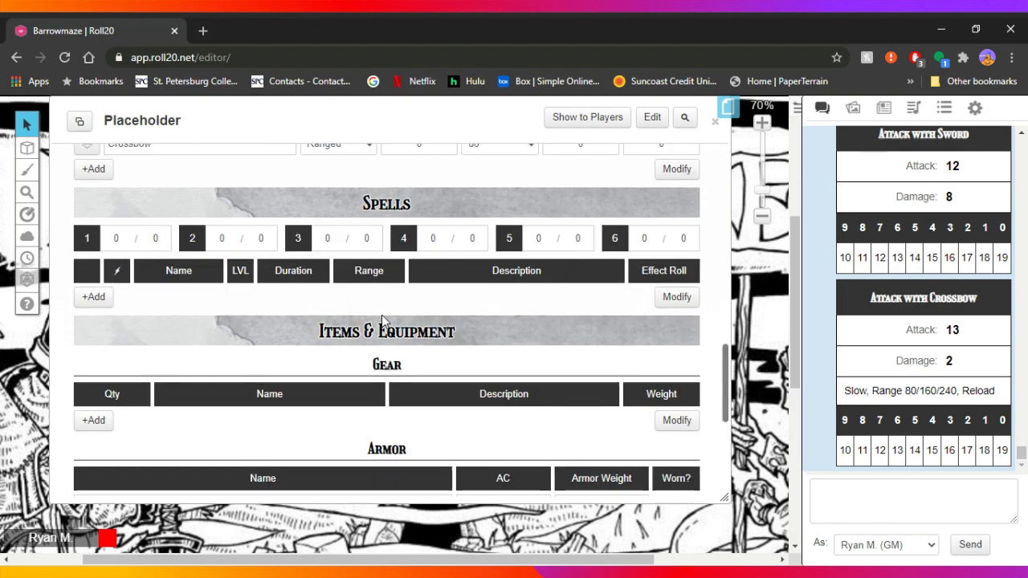
pyautogui.scroll(5, 382, 315)
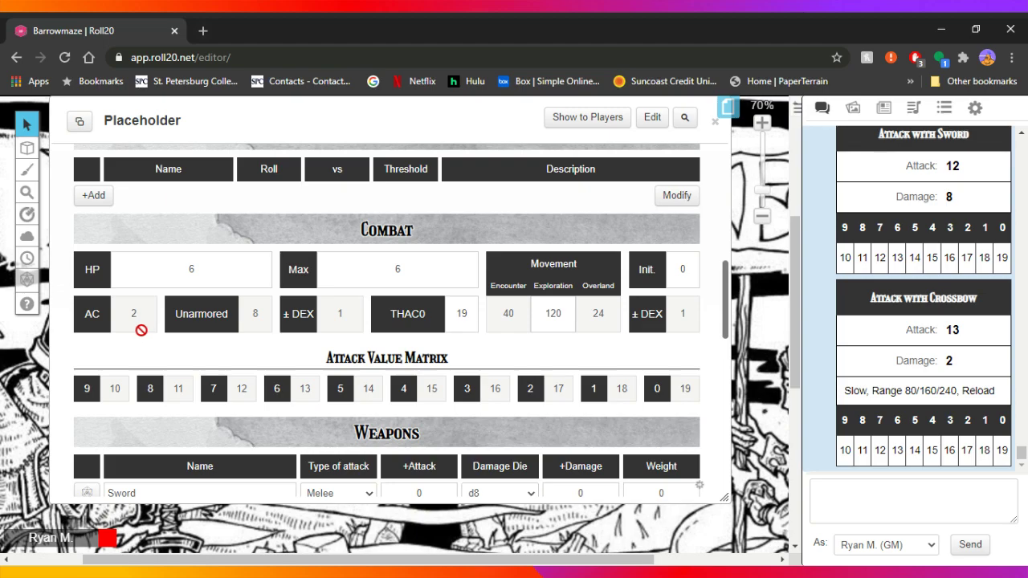
# Step: Add an armor entry named Shield with an AC of -1 and check the character's AC in the Combat section
pyautogui.scroll(-6, 239, 378)
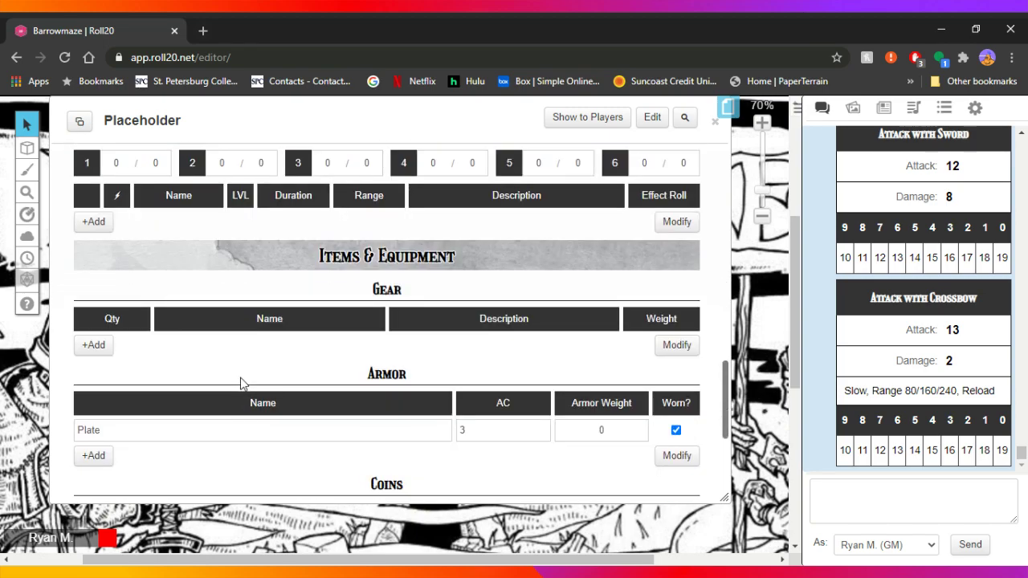
pyautogui.scroll(-4, 240, 377)
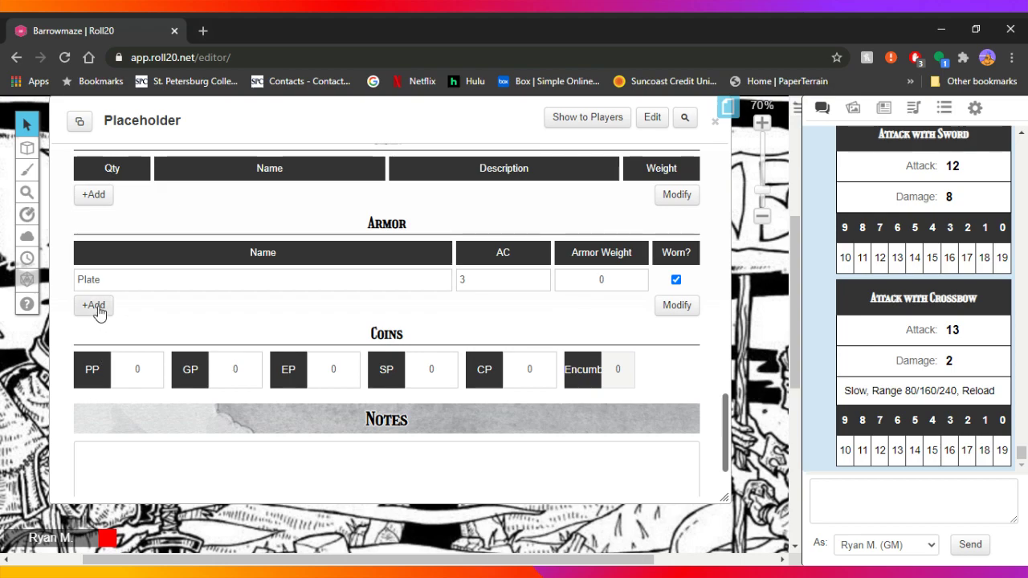
pyautogui.click(97, 314)
pyautogui.click(128, 283)
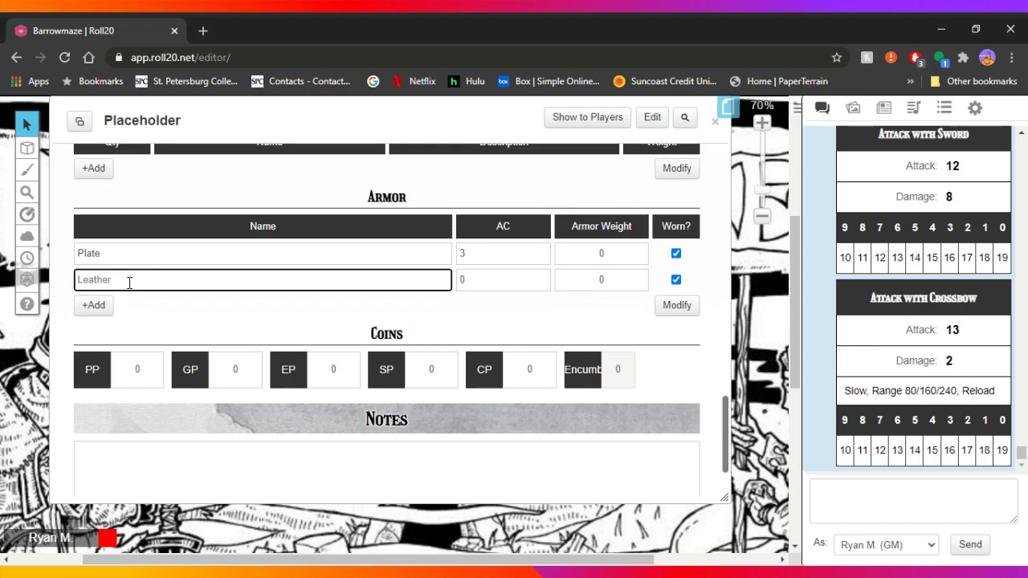
pyautogui.write('Shield')
pyautogui.click(441, 335)
pyautogui.moveTo(488, 280); pyautogui.dragTo(448, 274)
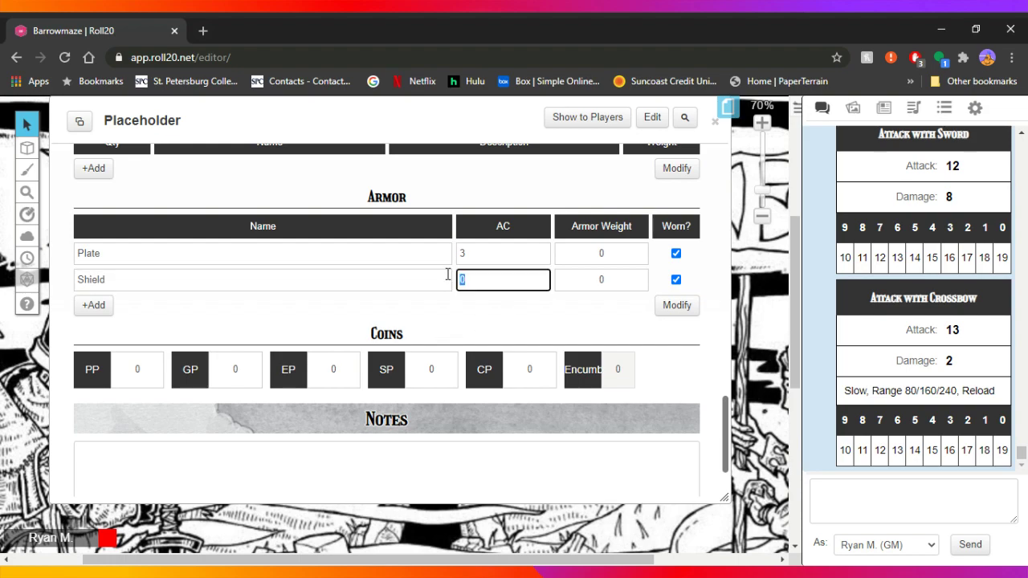
pyautogui.write('-1')
pyautogui.click(437, 317)
pyautogui.scroll(7, 257, 278)
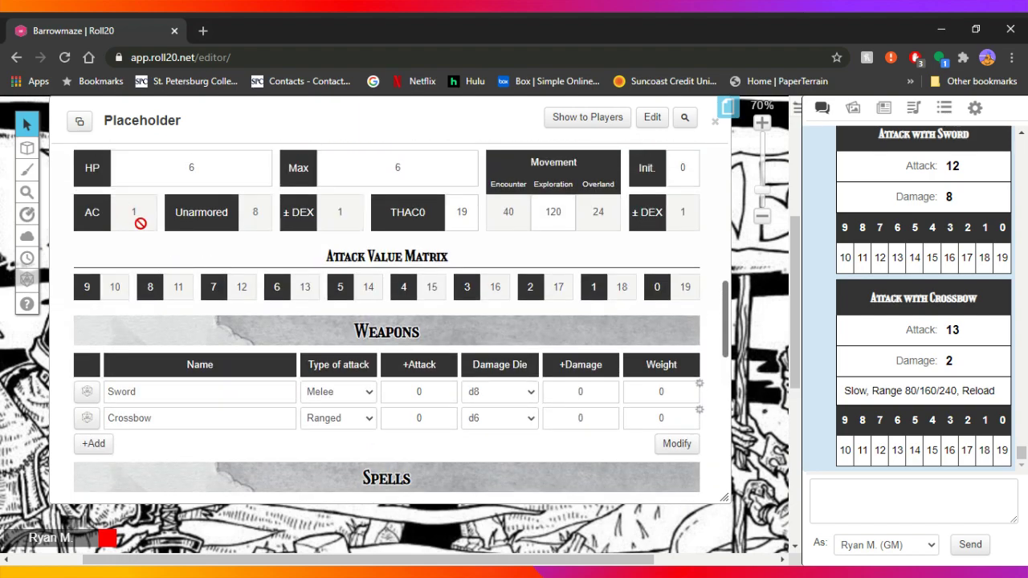
# Step: Mark the Shield as not worn, check the Combat AC, and mark the Shield as worn again
pyautogui.scroll(-7, 147, 238)
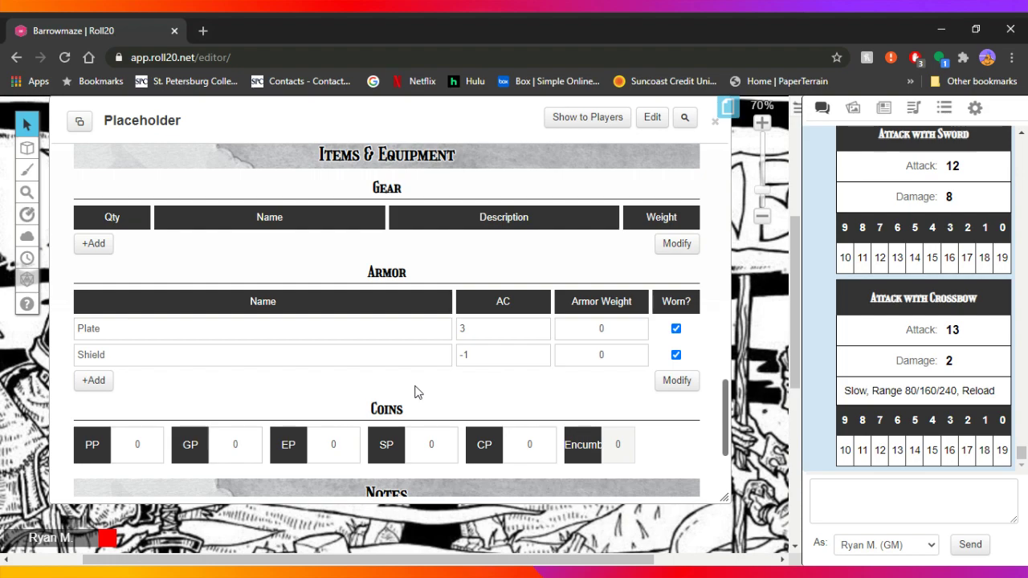
pyautogui.click(675, 355)
pyautogui.scroll(6, 424, 392)
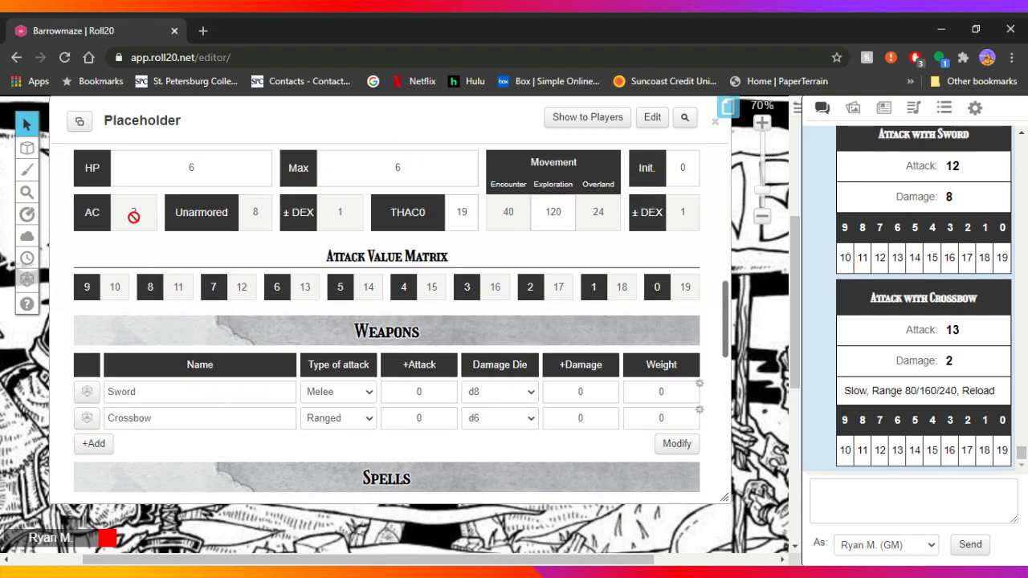
pyautogui.scroll(-3, 354, 298)
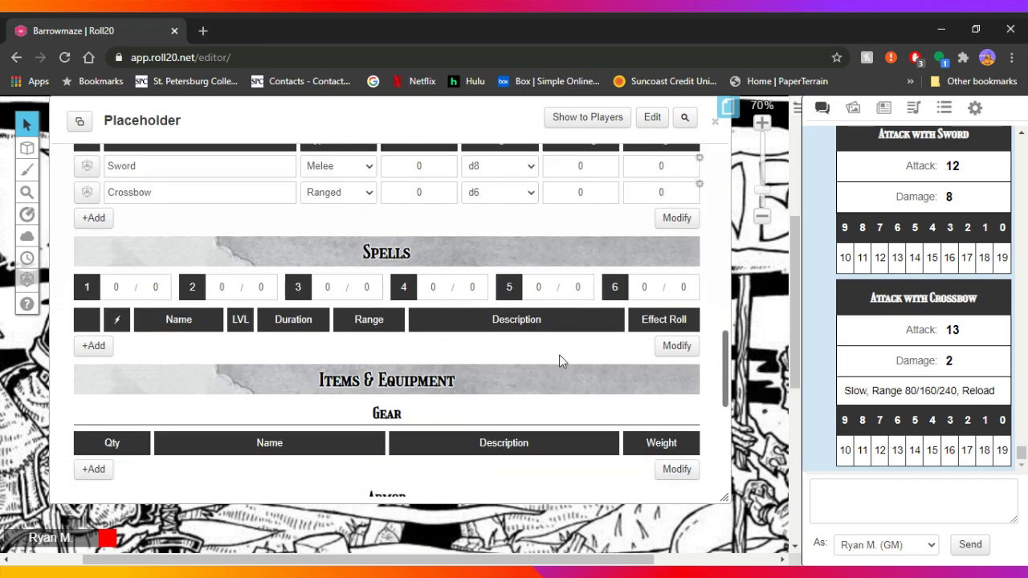
pyautogui.scroll(-2, 624, 377)
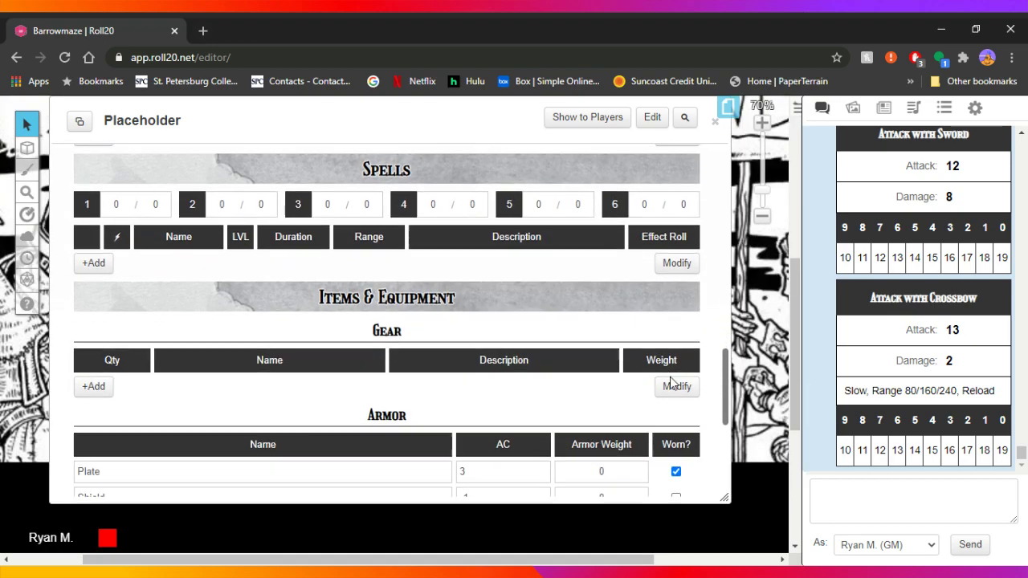
pyautogui.click(676, 431)
pyautogui.scroll(-1, 420, 390)
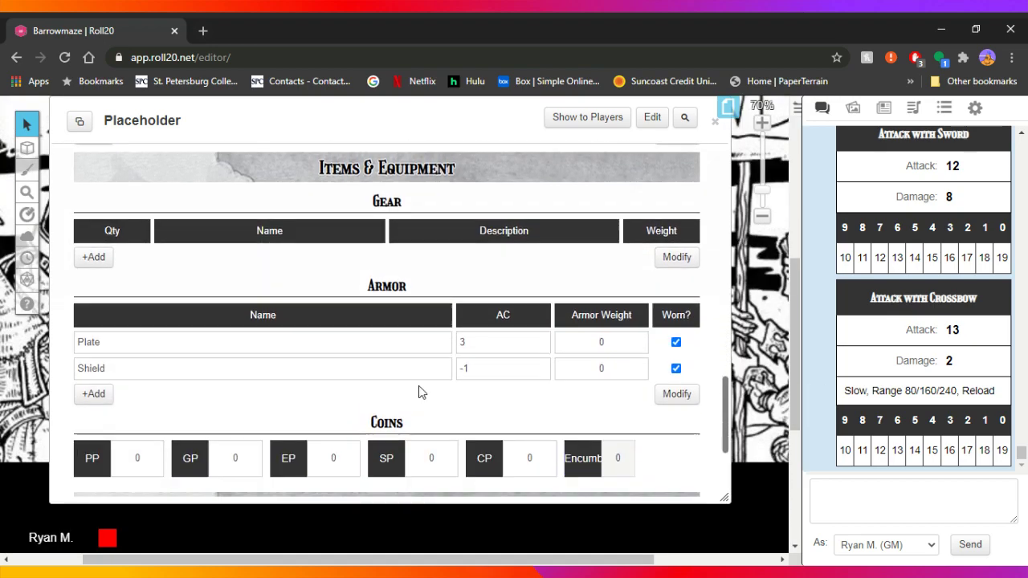
# Step: Add a gear item named Backpack with the description "Holds 500 Coins"
pyautogui.scroll(-2, 355, 379)
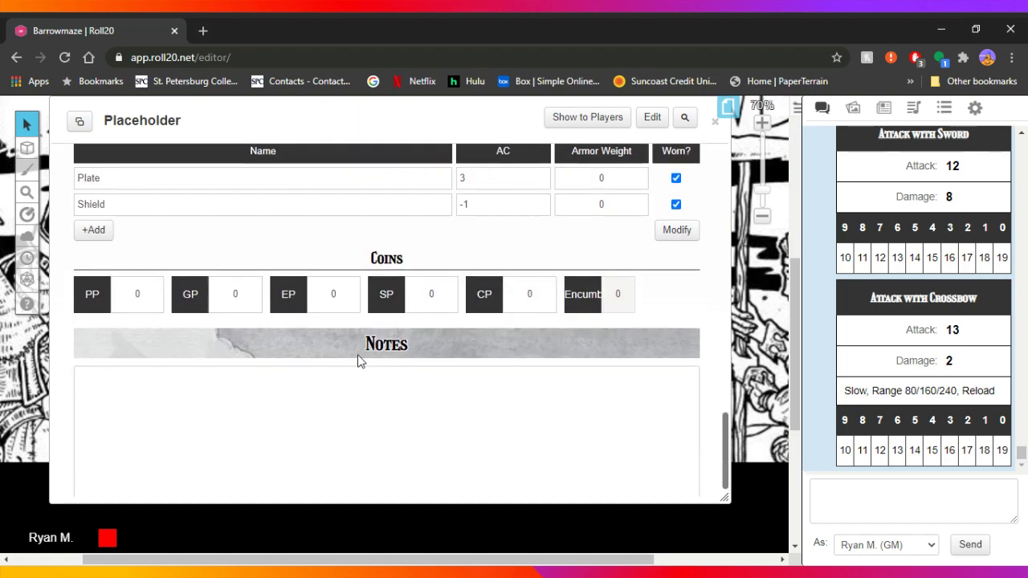
pyautogui.scroll(4, 356, 361)
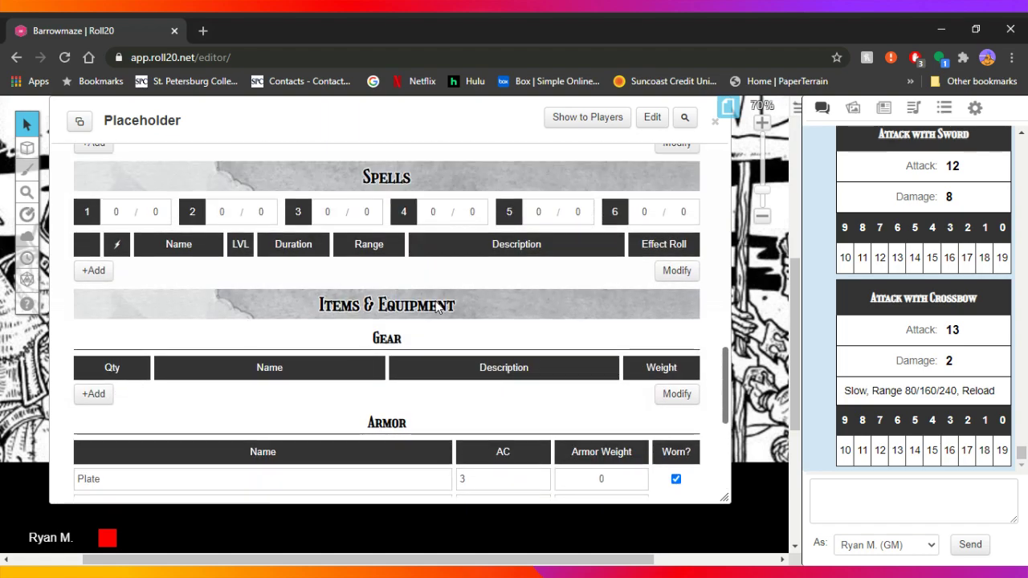
pyautogui.click(93, 395)
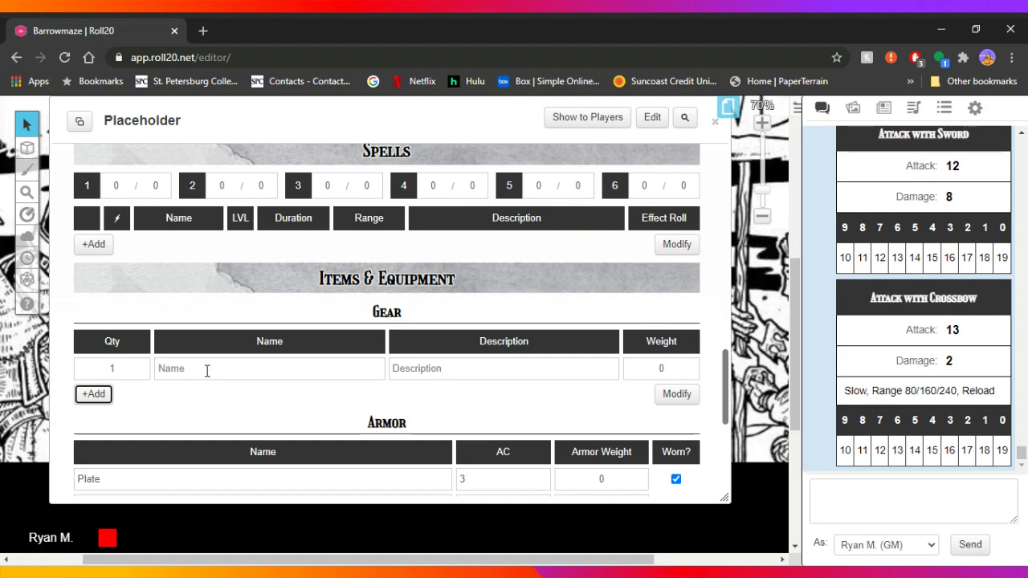
pyautogui.click(206, 371)
pyautogui.write('Backpack')
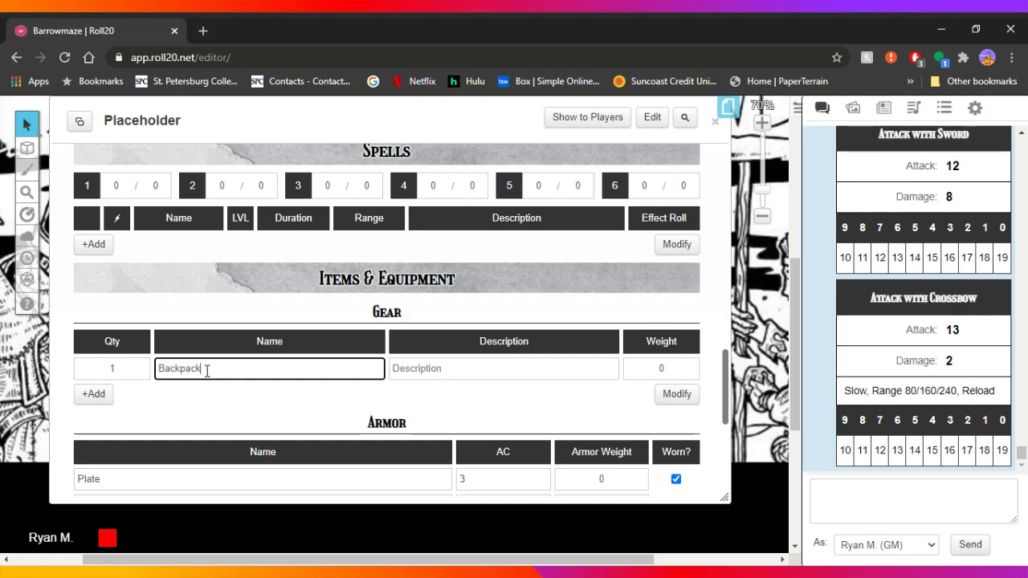
pyautogui.press('Tab')
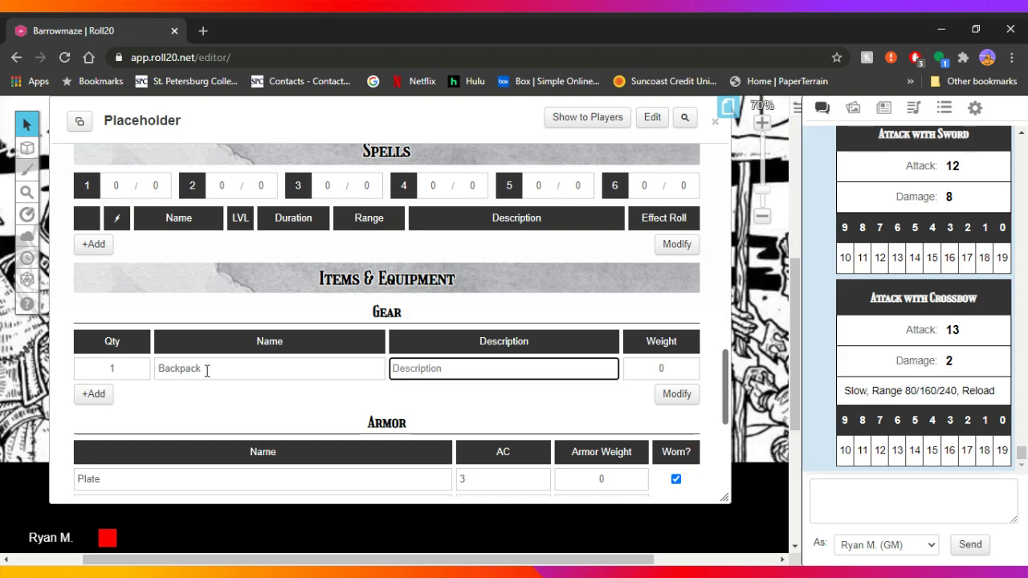
pyautogui.write('Holds 500 Coins')
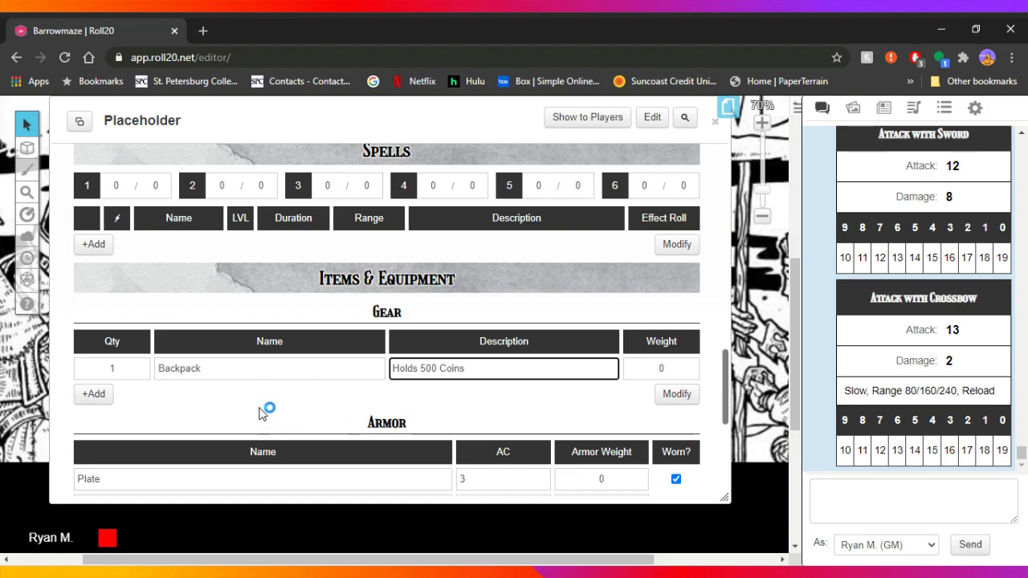
# Step: Add a second gear item named Spikes with quantity 12 and the description "Needs Hammer"
pyautogui.click(94, 394)
pyautogui.click(93, 394)
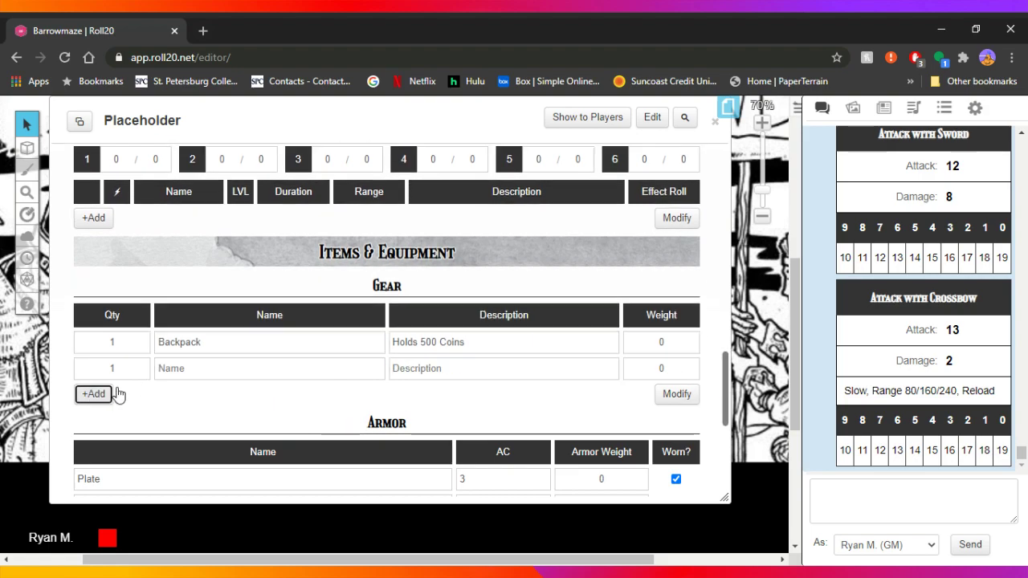
pyautogui.click(183, 367)
pyautogui.write('Spikes')
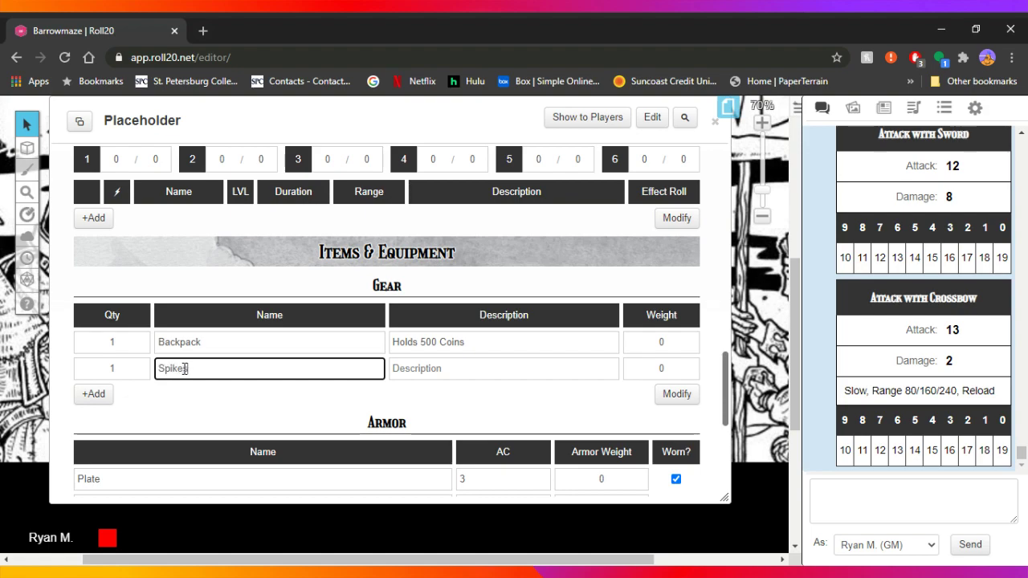
pyautogui.click(127, 369)
pyautogui.write('2')
pyautogui.click(441, 371)
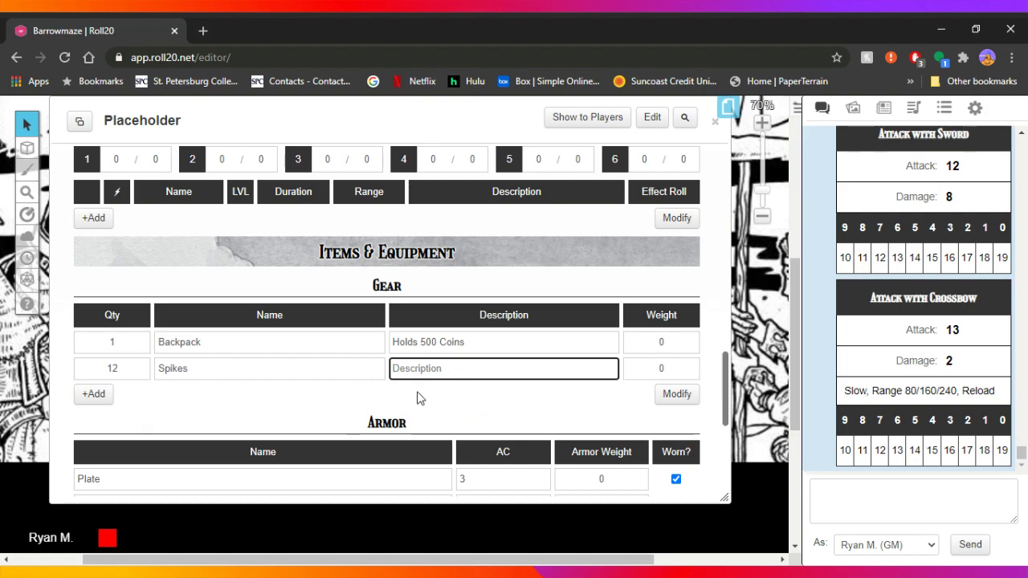
pyautogui.write('Needs')
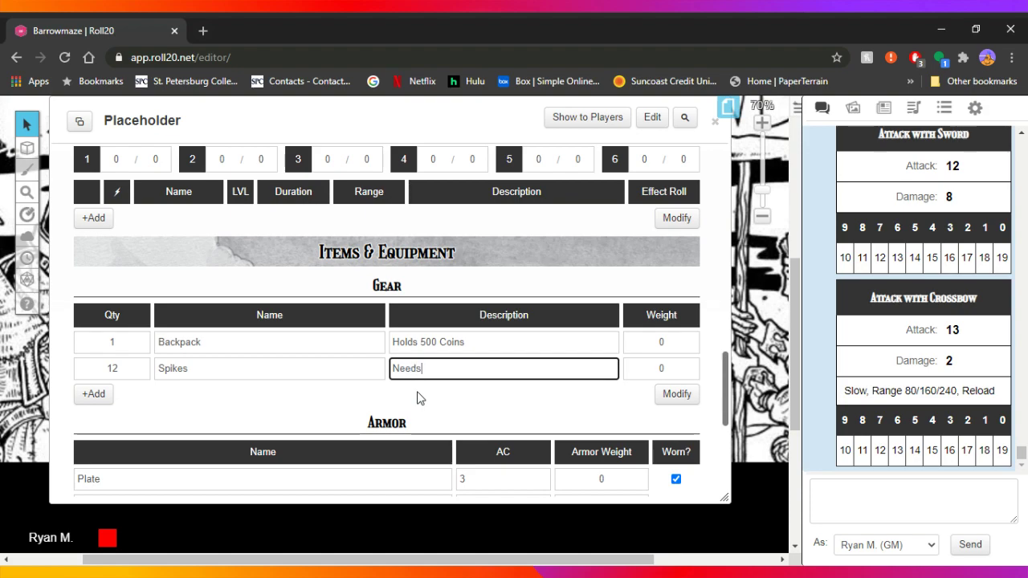
pyautogui.write(' Hammer')
pyautogui.click(417, 397)
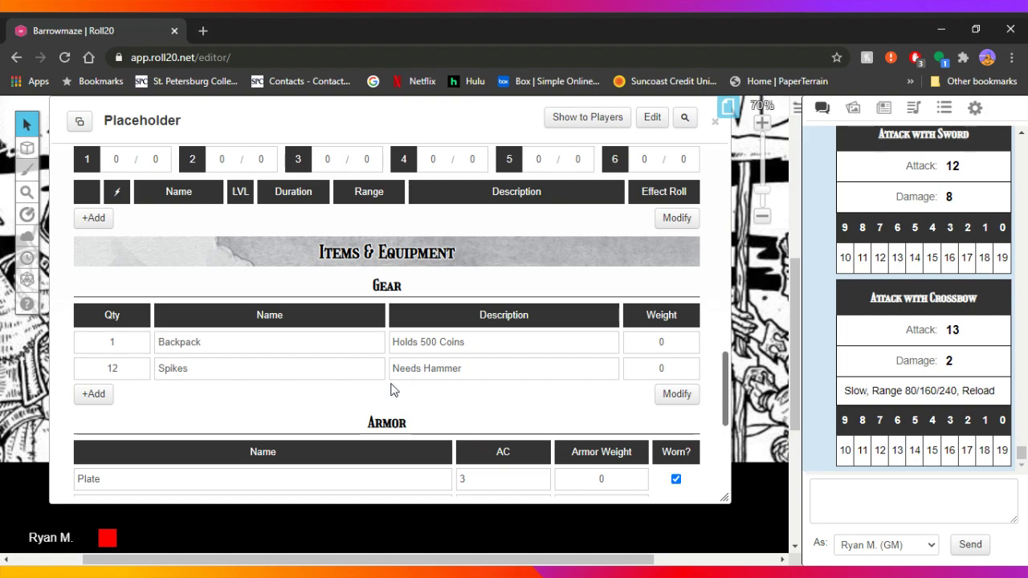
# Step: Set the Exploration movement rate in the Combat section to 60
pyautogui.scroll(4, 370, 397)
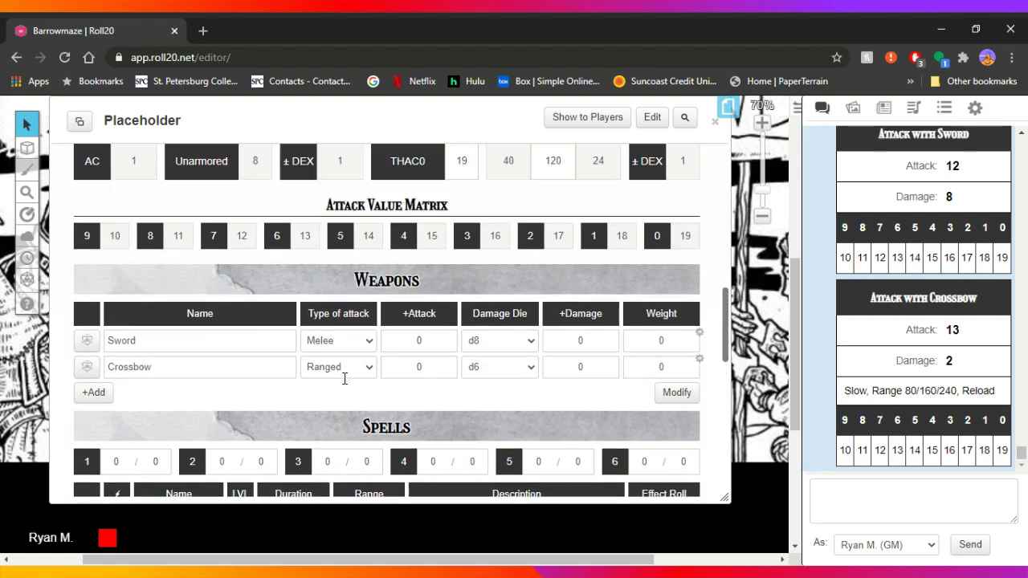
pyautogui.scroll(1, 344, 378)
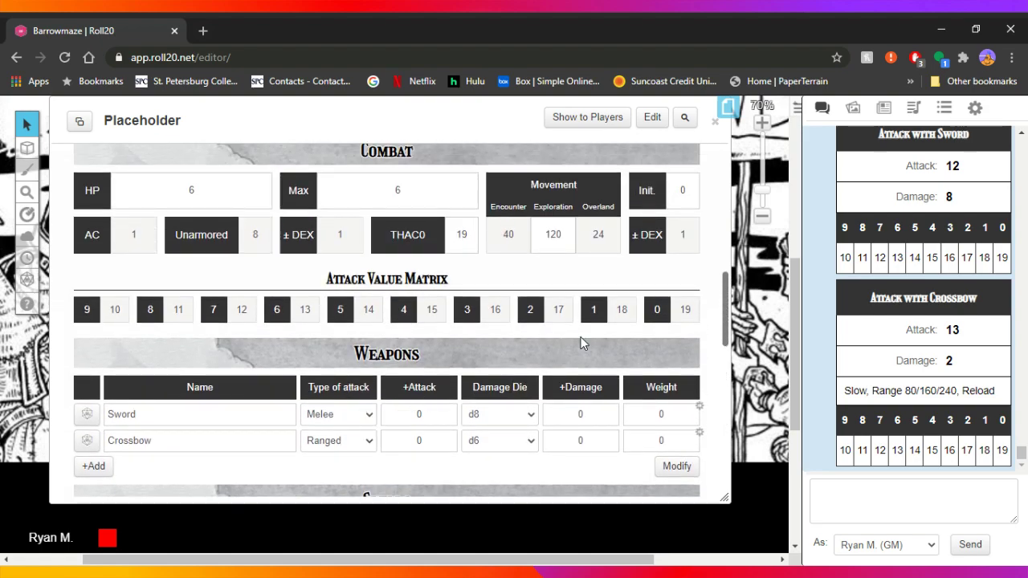
pyautogui.moveTo(562, 234); pyautogui.dragTo(546, 234)
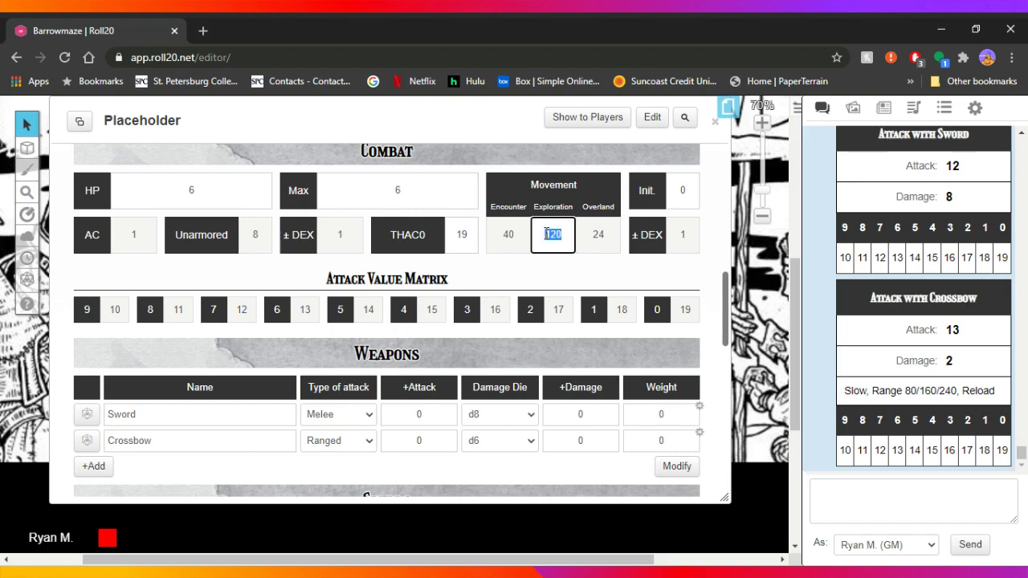
pyautogui.write('60')
pyautogui.click(595, 279)
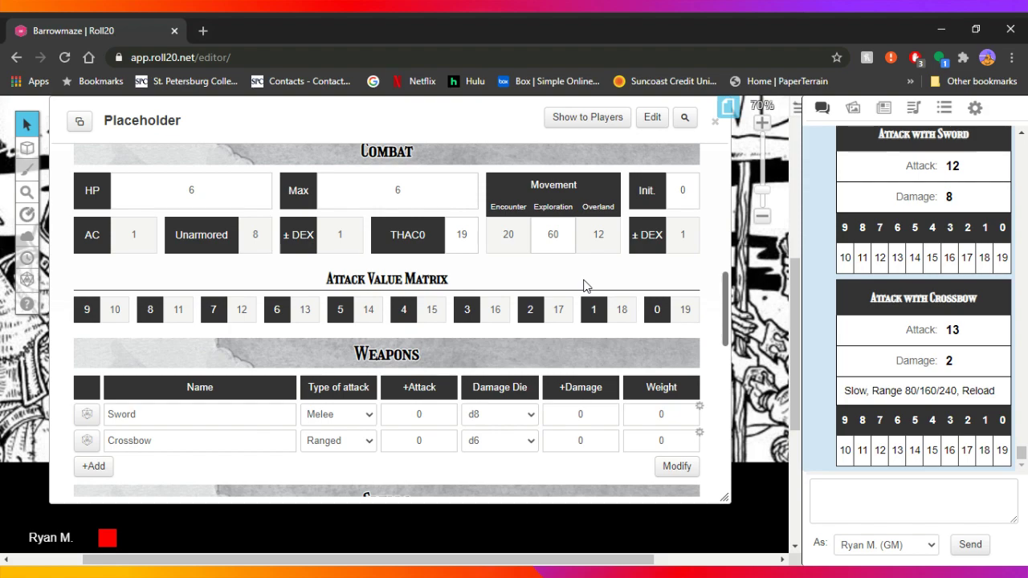
# Step: Roll the Open stuck door exploration check three times, each with threshold modifier 0
pyautogui.scroll(3, 422, 366)
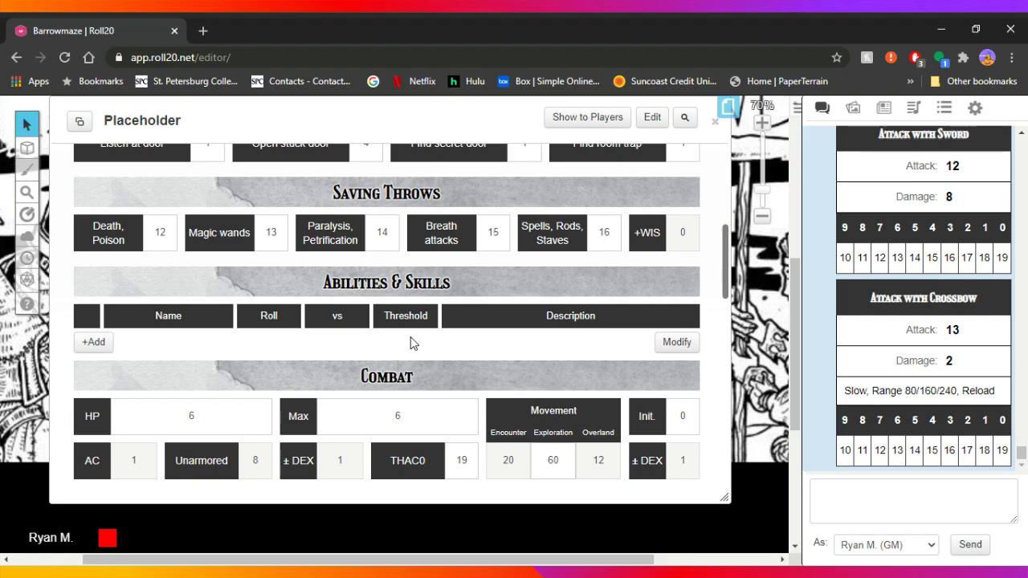
pyautogui.scroll(1, 410, 343)
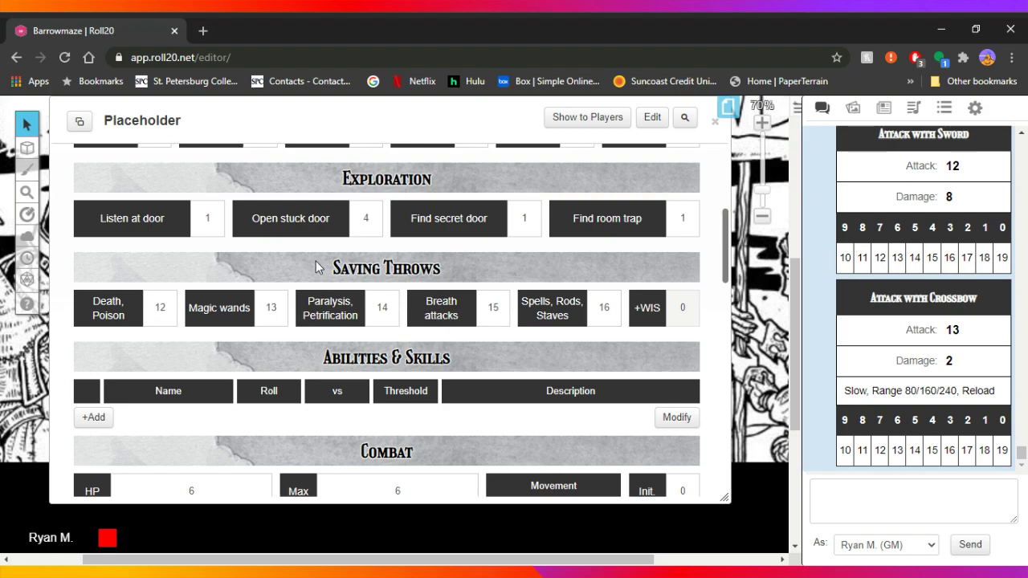
pyautogui.click(293, 224)
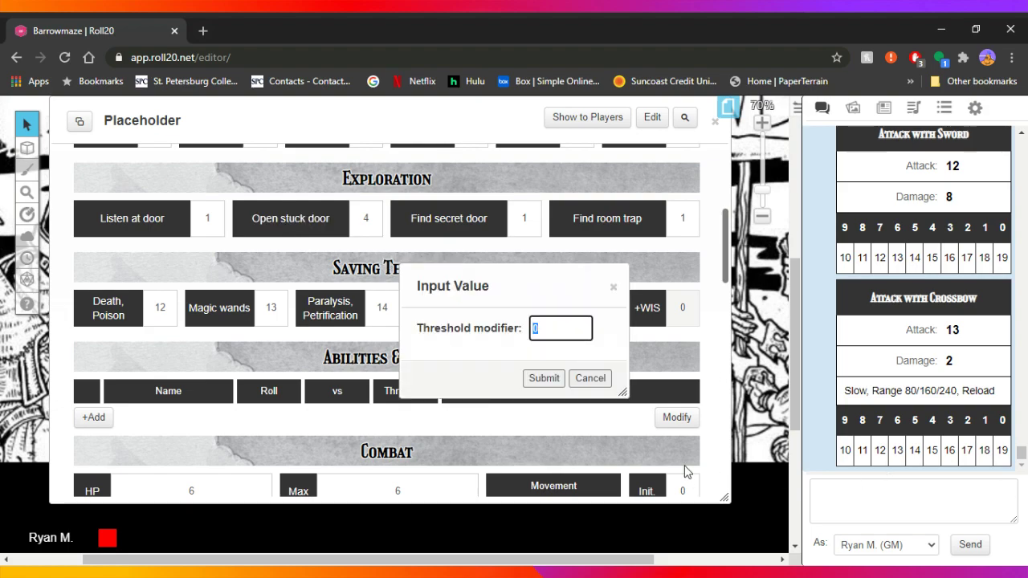
pyautogui.click(544, 384)
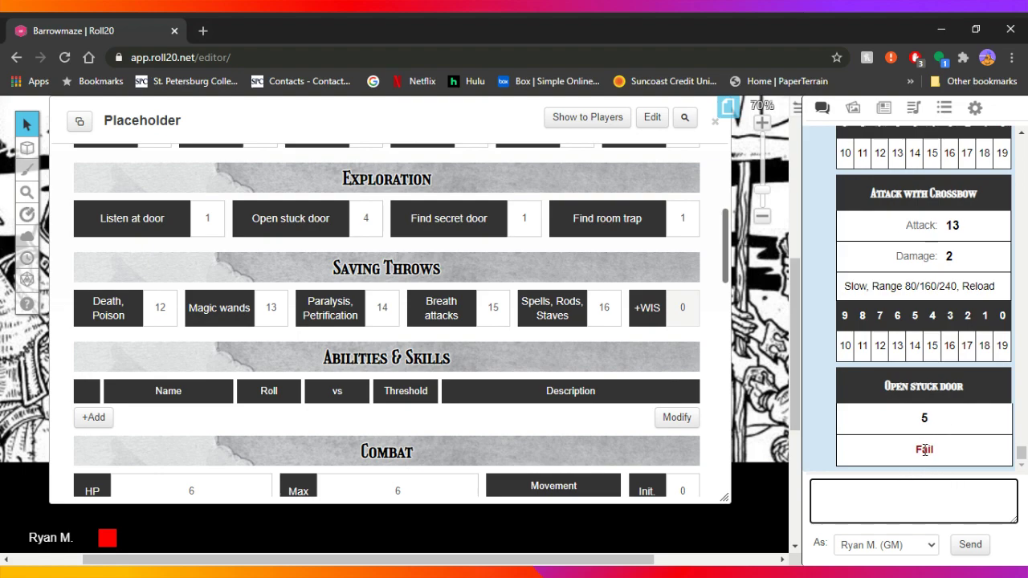
pyautogui.click(287, 220)
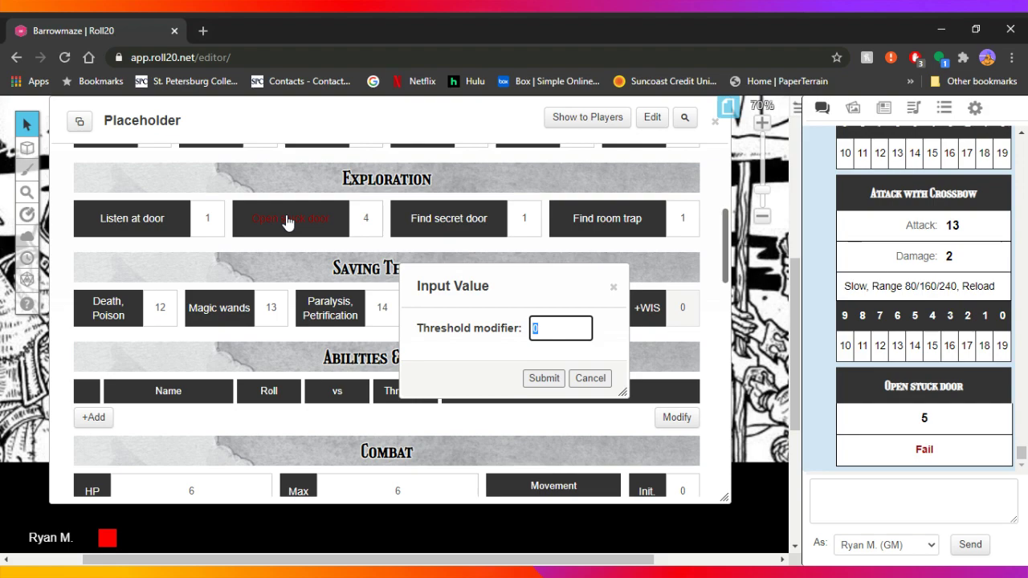
pyautogui.click(562, 378)
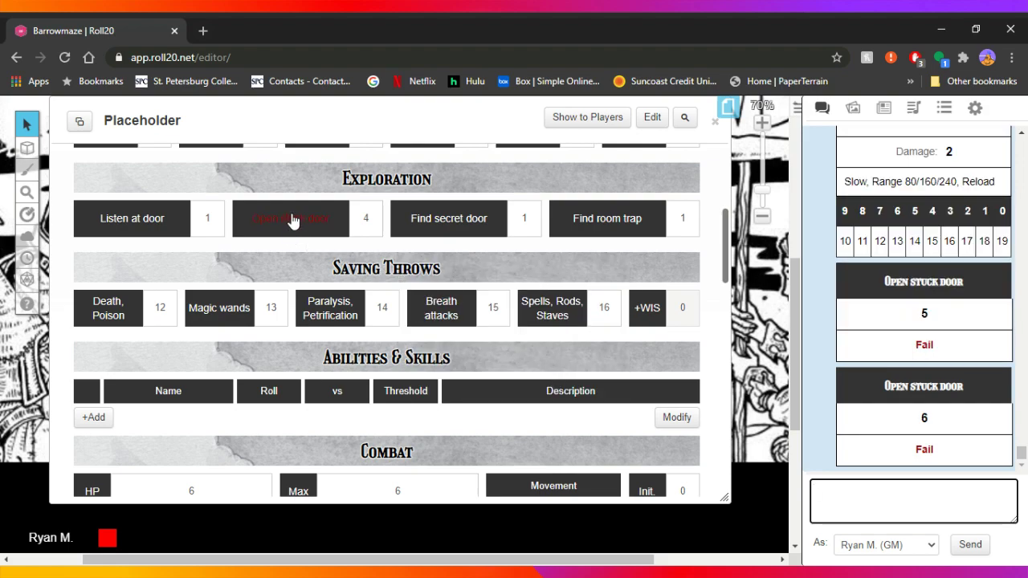
pyautogui.click(293, 221)
pyautogui.click(554, 379)
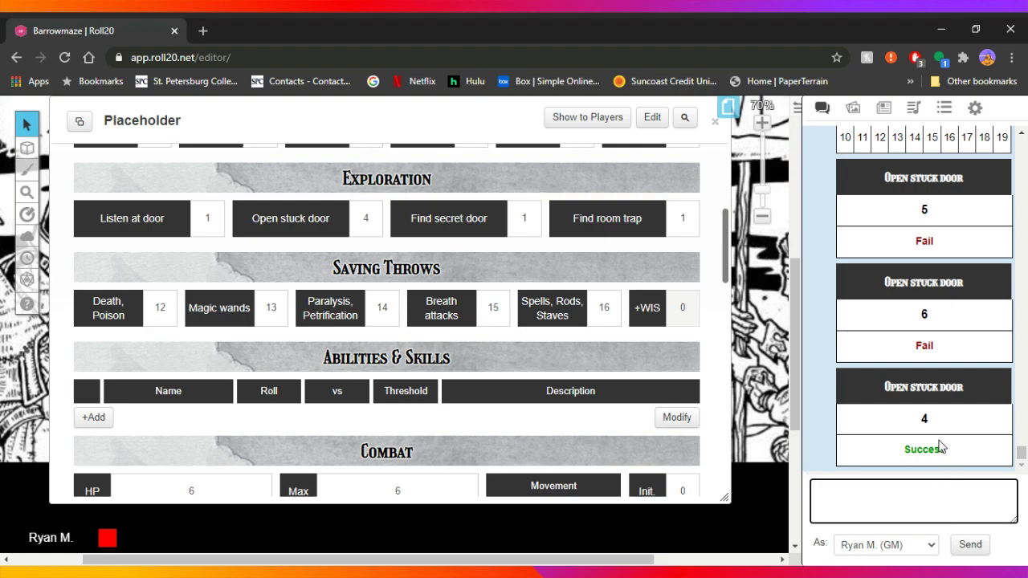
# Step: Roll the Find secret door check and the Death, Poison saving throw, each with threshold modifier 0
pyautogui.click(460, 232)
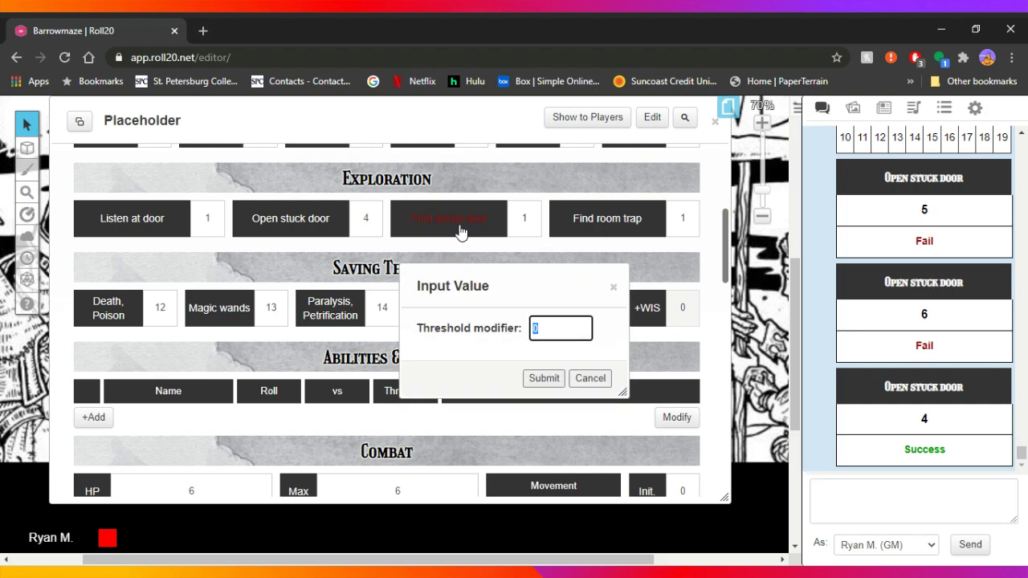
pyautogui.click(542, 379)
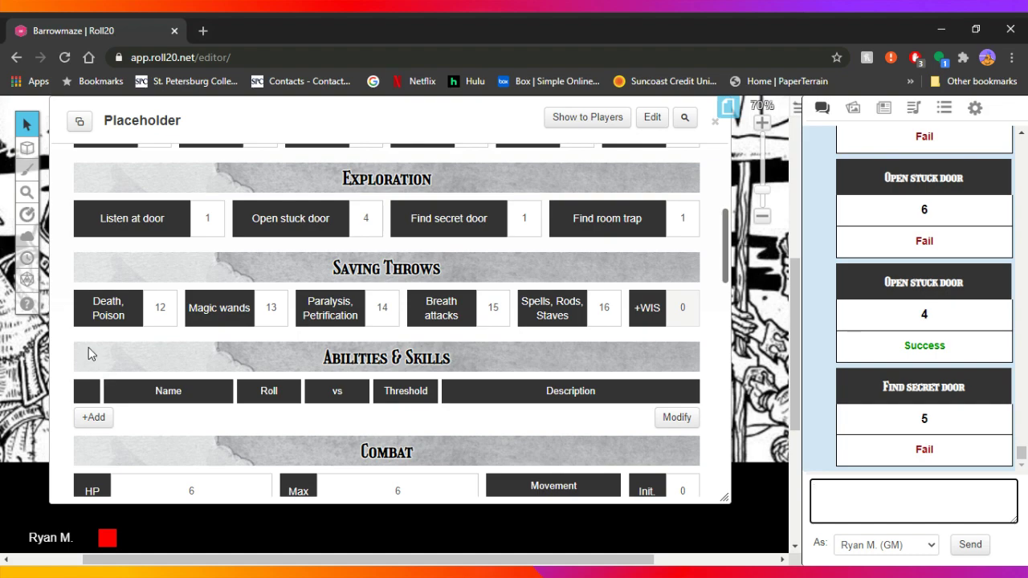
pyautogui.click(99, 307)
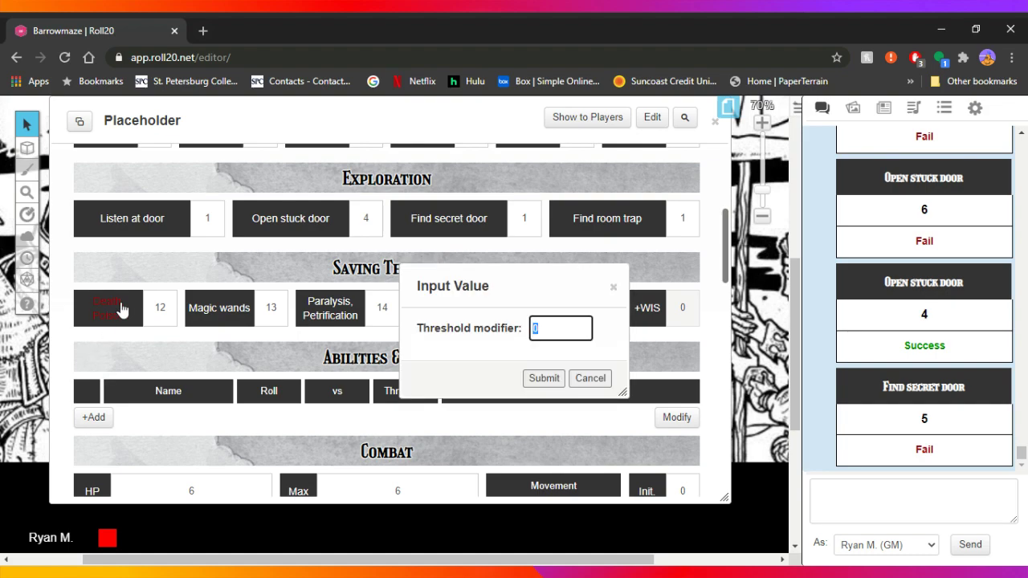
pyautogui.click(544, 379)
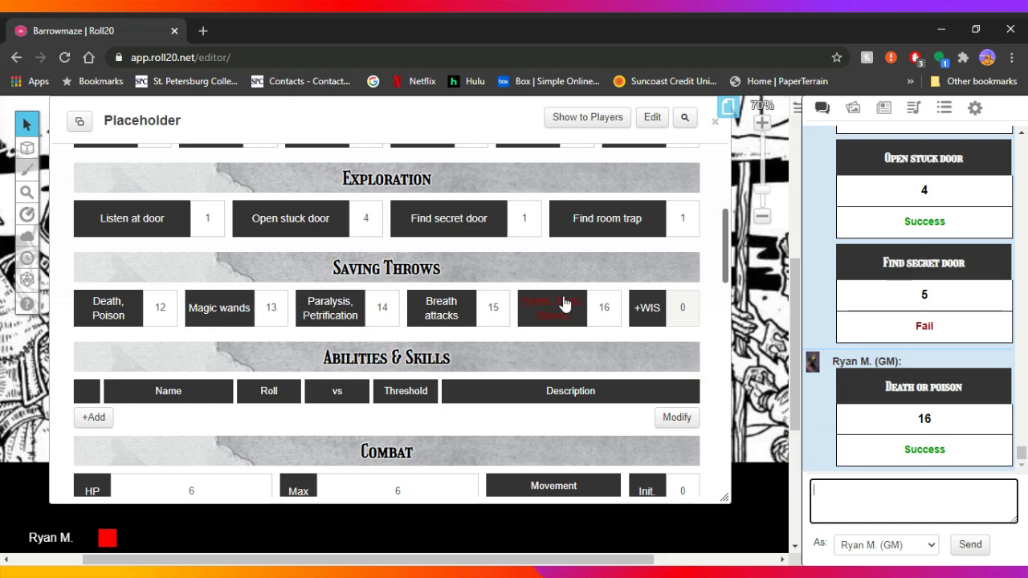
# Step: Roll a DEX ability check with threshold modifier 0
pyautogui.scroll(1, 536, 315)
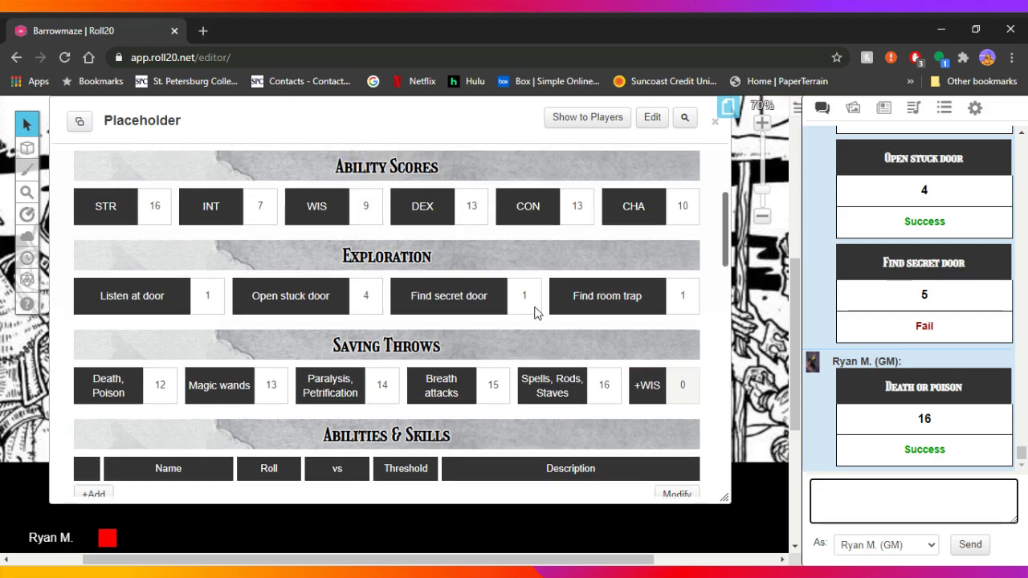
pyautogui.scroll(1, 514, 309)
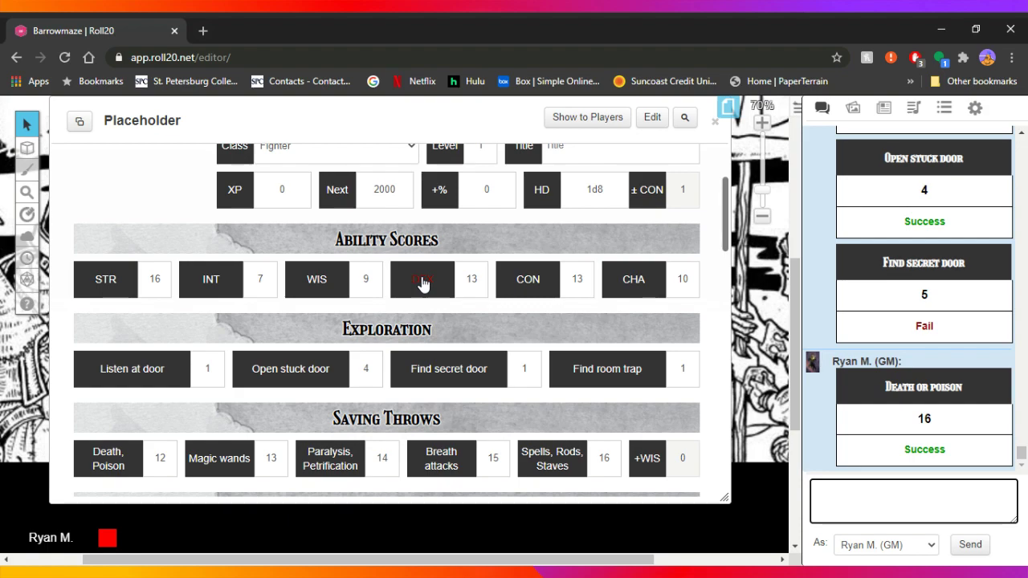
pyautogui.click(421, 281)
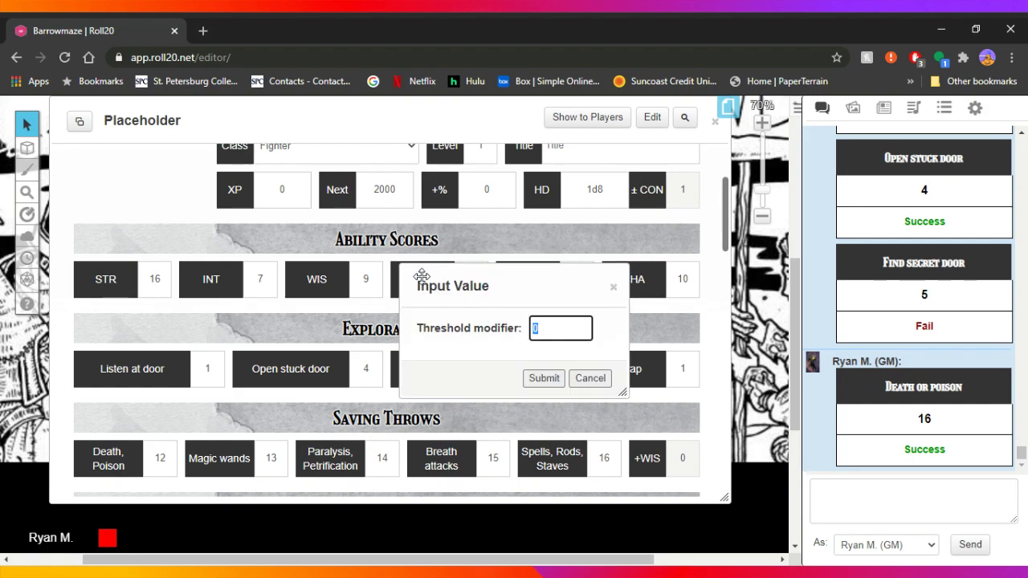
pyautogui.click(544, 380)
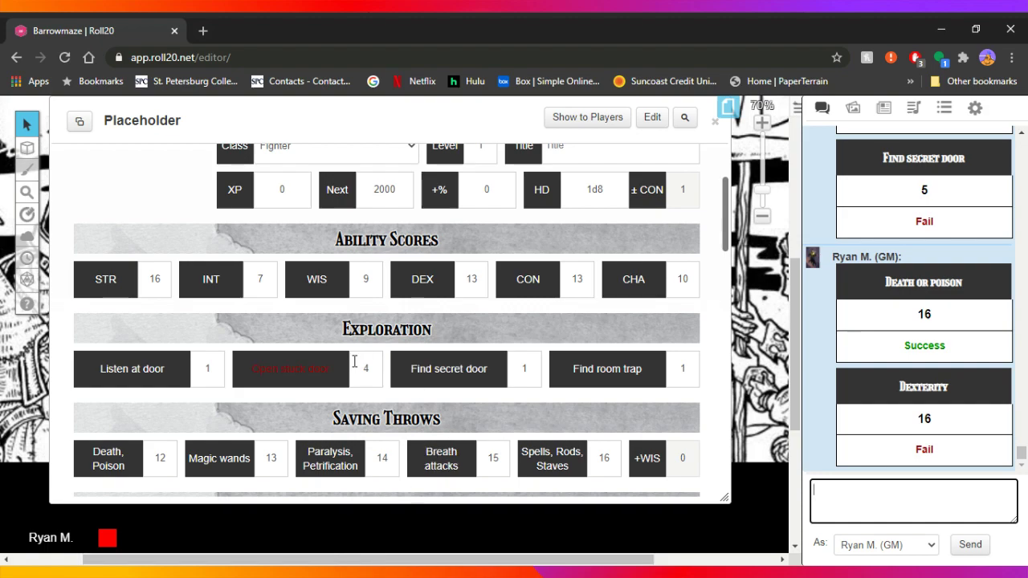
# Step: Add a skill named Bushcraft under Abilities & Skills with the roll 1d6
pyautogui.scroll(-3, 321, 374)
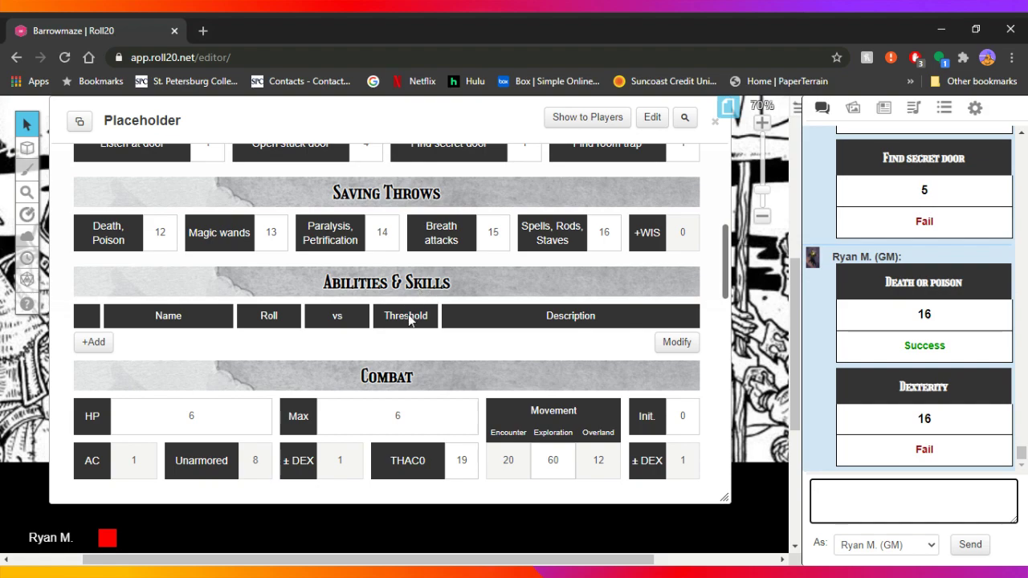
pyautogui.click(94, 342)
pyautogui.click(166, 322)
pyautogui.write('Bushcraft')
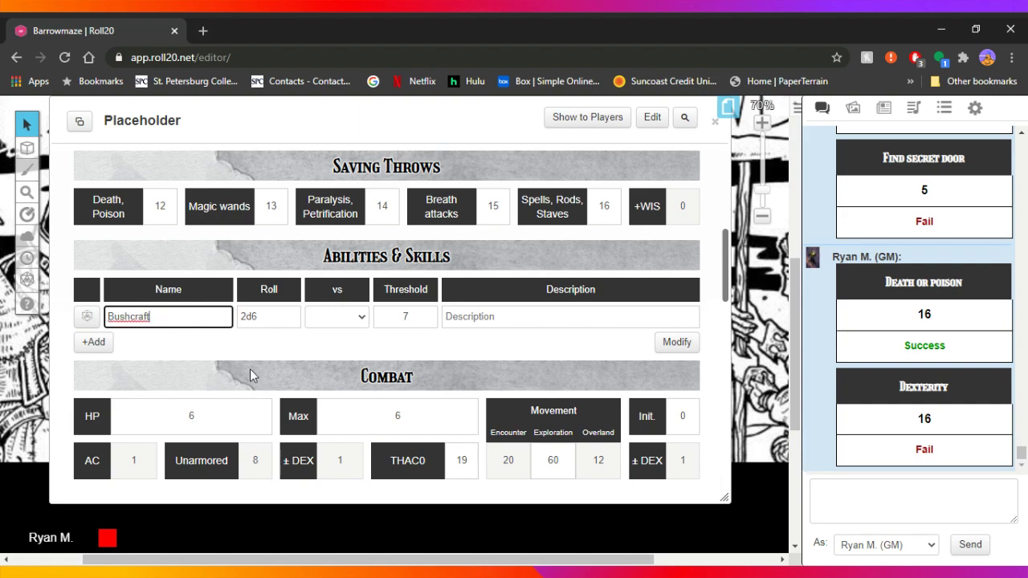
pyautogui.click(251, 319)
pyautogui.write('2d6')
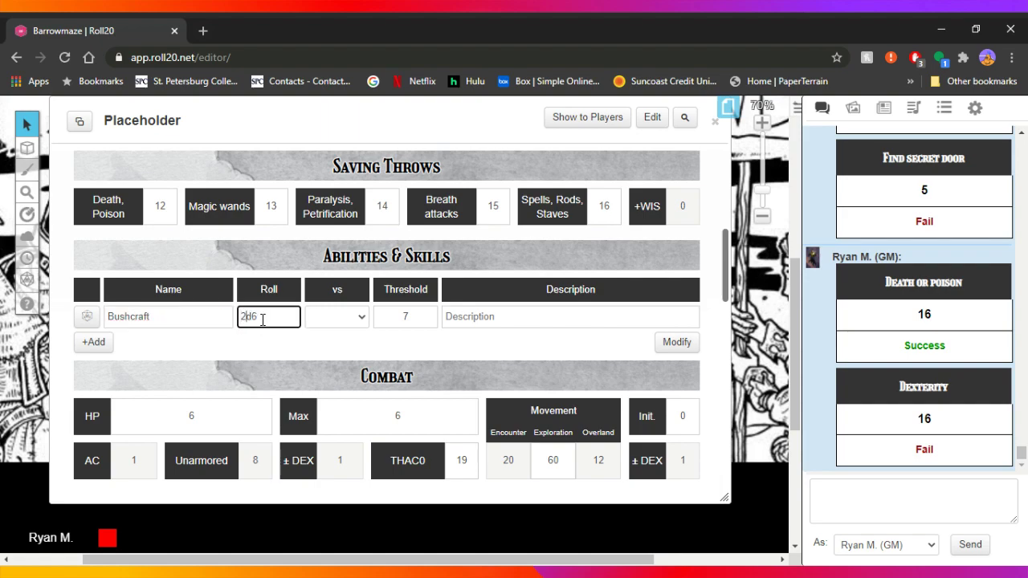
pyautogui.press('Left')
pyautogui.press('Left')
pyautogui.press('BackSpace')
pyautogui.write('1')
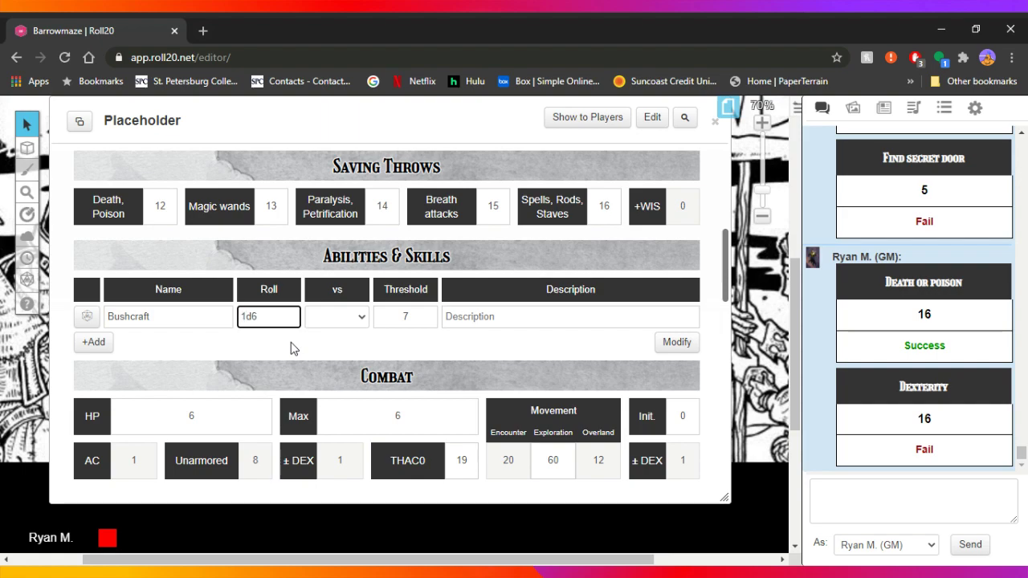
# Step: Set Bushcraft's comparison to < with threshold 2 and roll the skill
pyautogui.click(352, 305)
pyautogui.click(340, 339)
pyautogui.click(405, 316)
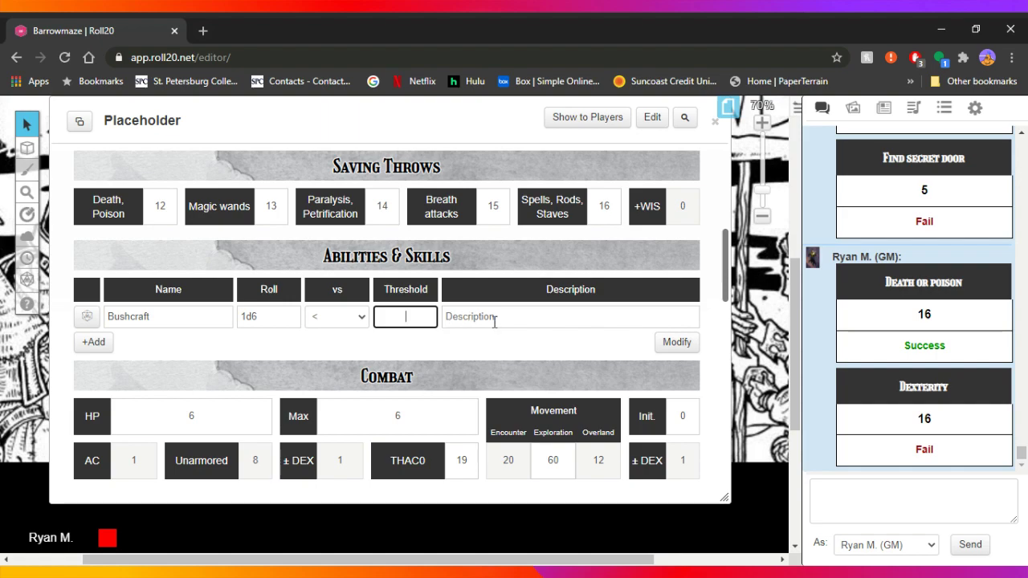
pyautogui.write('2')
pyautogui.click(461, 358)
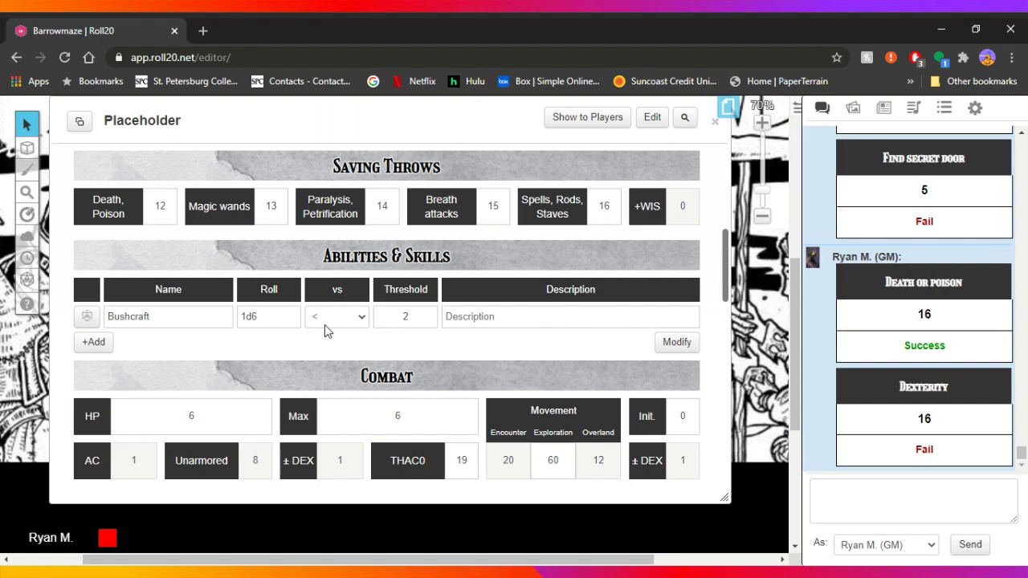
pyautogui.click(88, 318)
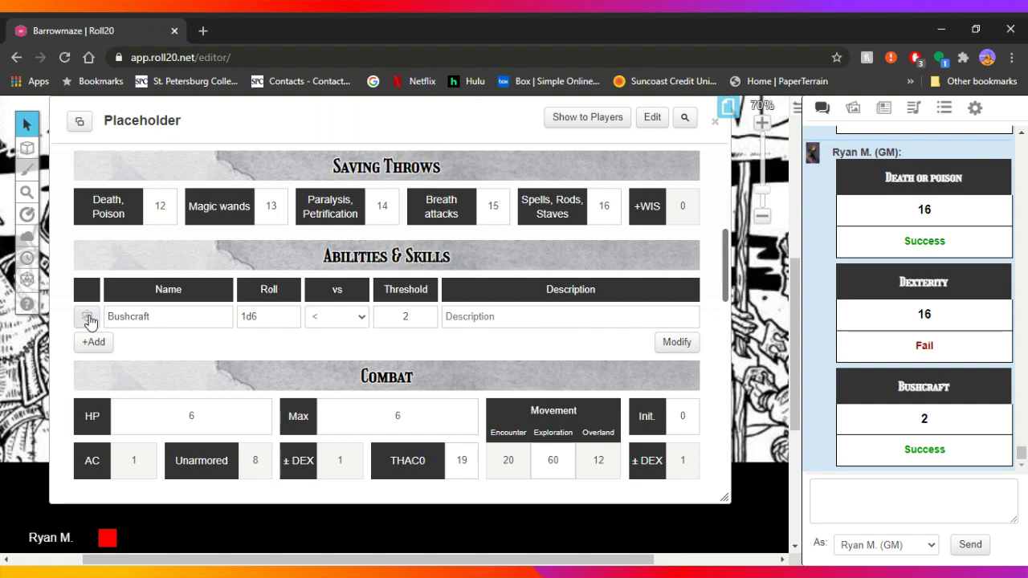
# Step: Add a second skill named Pick Pocket with the roll d100
pyautogui.click(92, 343)
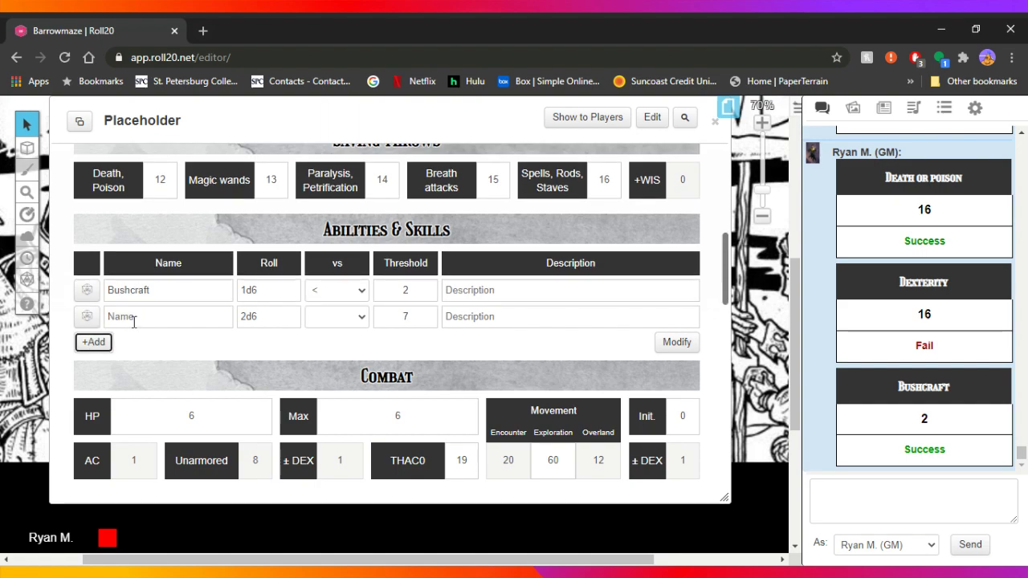
pyautogui.click(134, 318)
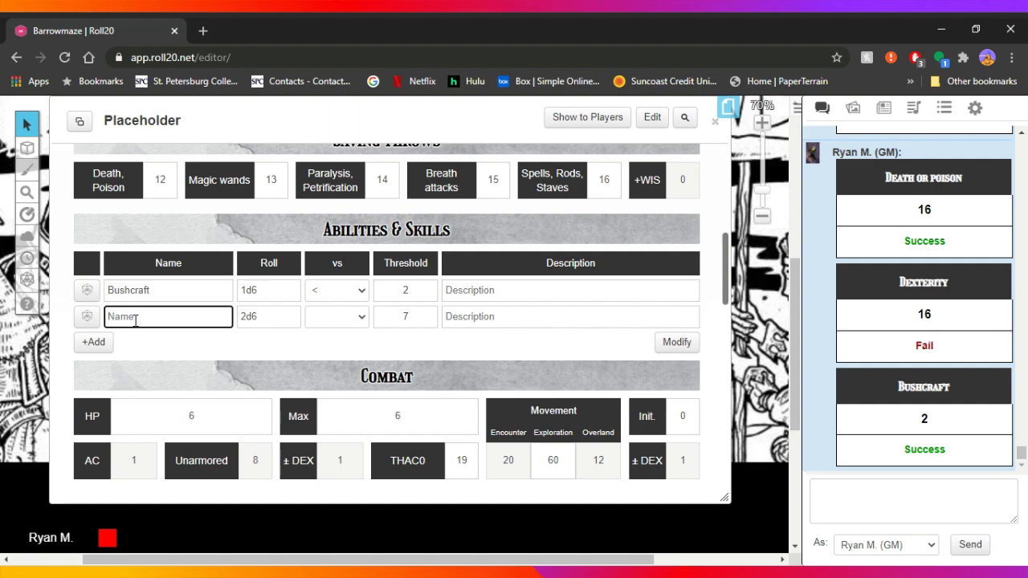
pyautogui.write('Pick Pocket')
pyautogui.click(255, 315)
pyautogui.moveTo(255, 315); pyautogui.dragTo(207, 315)
pyautogui.write('d100')
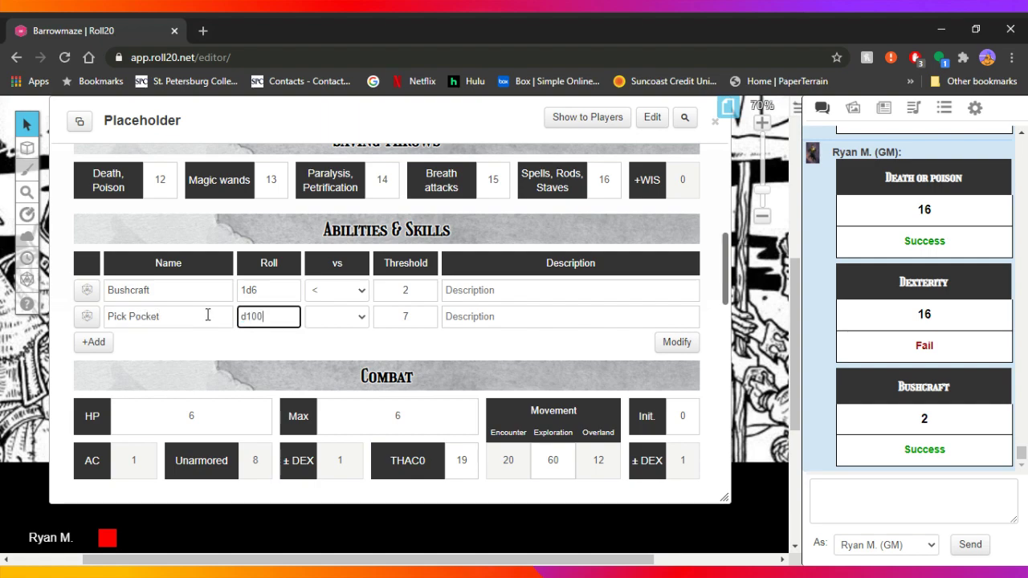
# Step: Set Pick Pocket's comparison to < with threshold 35 and roll the skill
pyautogui.click(342, 354)
pyautogui.click(337, 317)
pyautogui.doubleClick(396, 322)
pyautogui.write('35')
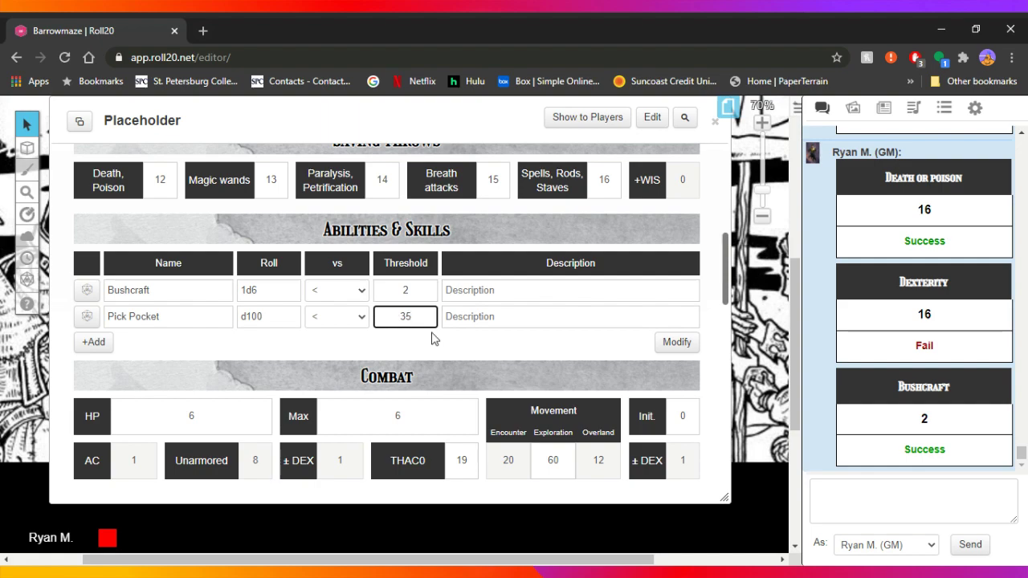
pyautogui.click(419, 346)
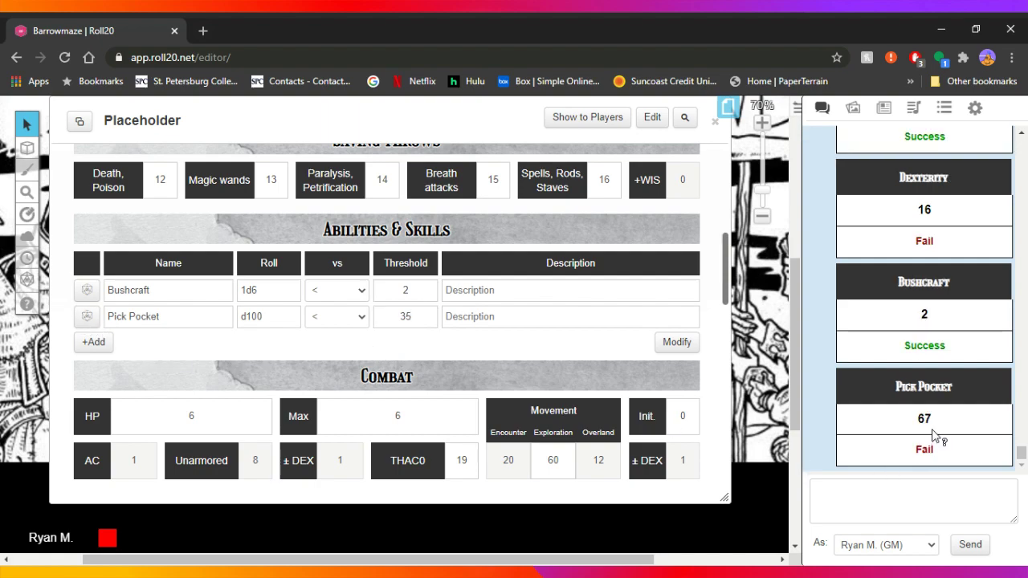
pyautogui.moveTo(935, 426)
# Step: Add a third skill named First Aid with the roll d20
pyautogui.click(93, 342)
pyautogui.click(150, 317)
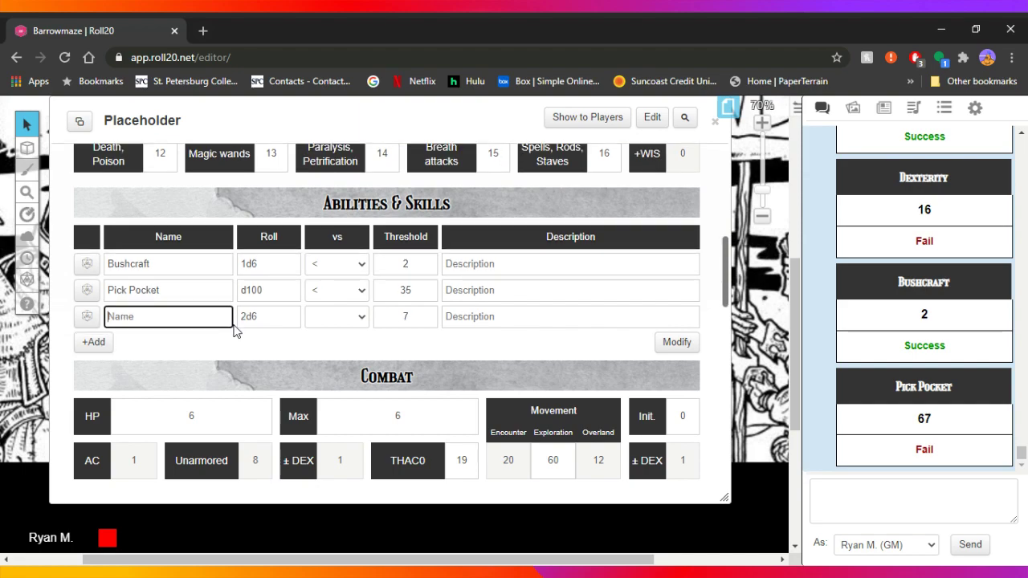
pyautogui.write('First Aid')
pyautogui.doubleClick(258, 318)
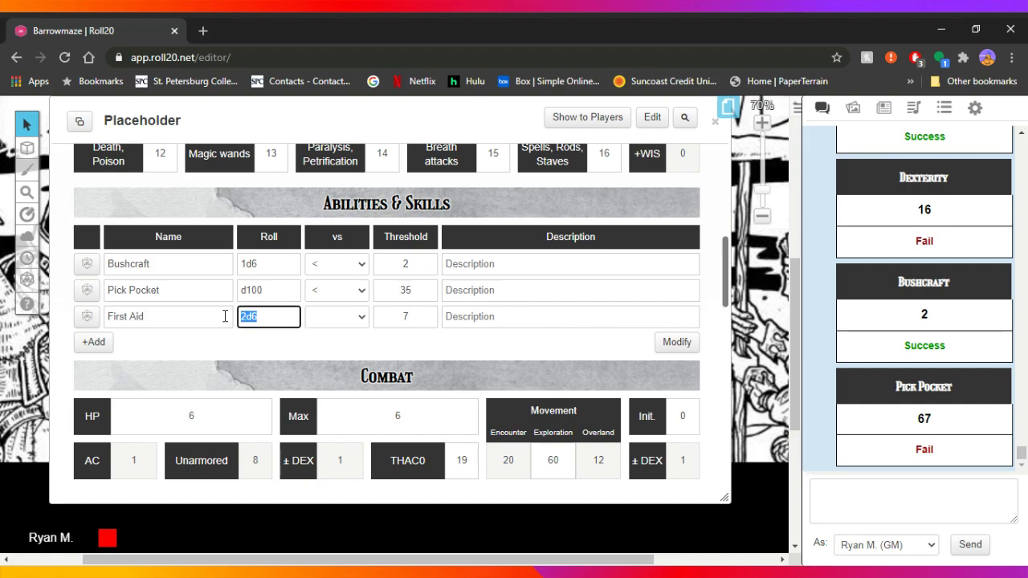
pyautogui.write('d20')
# Step: Set First Aid's comparison to < with threshold 14 and roll the skill
pyautogui.click(332, 320)
pyautogui.click(335, 355)
pyautogui.doubleClick(394, 316)
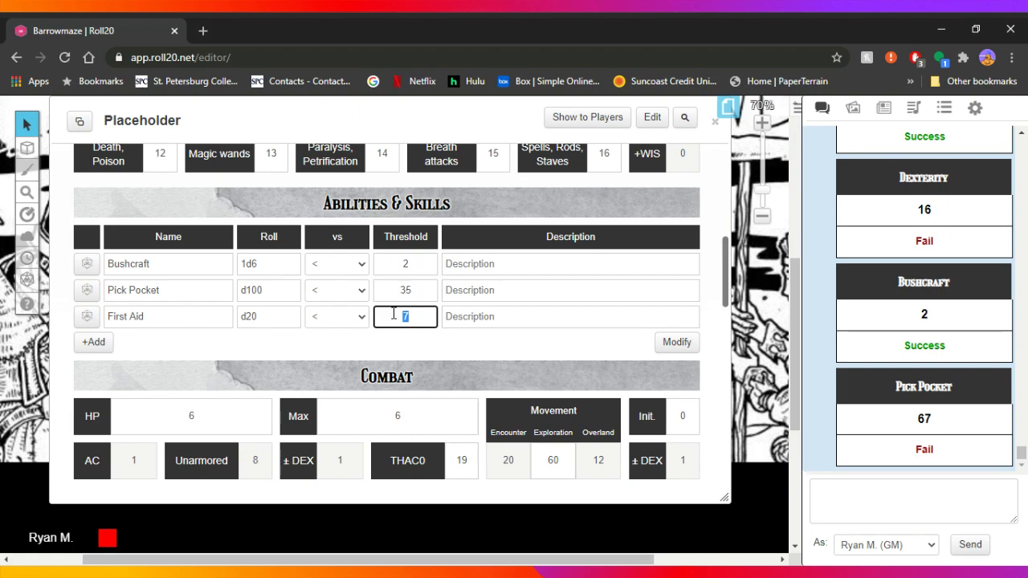
pyautogui.write('14')
pyautogui.click(579, 323)
pyautogui.click(85, 317)
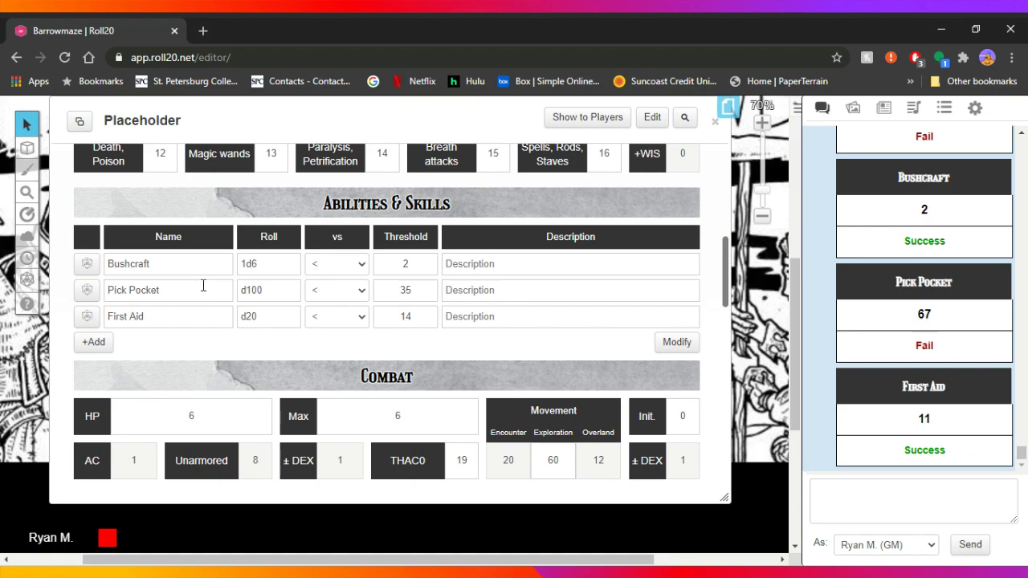
# Step: Examine Placeholder's full list of stored attributes and abilities
pyautogui.scroll(2, 237, 362)
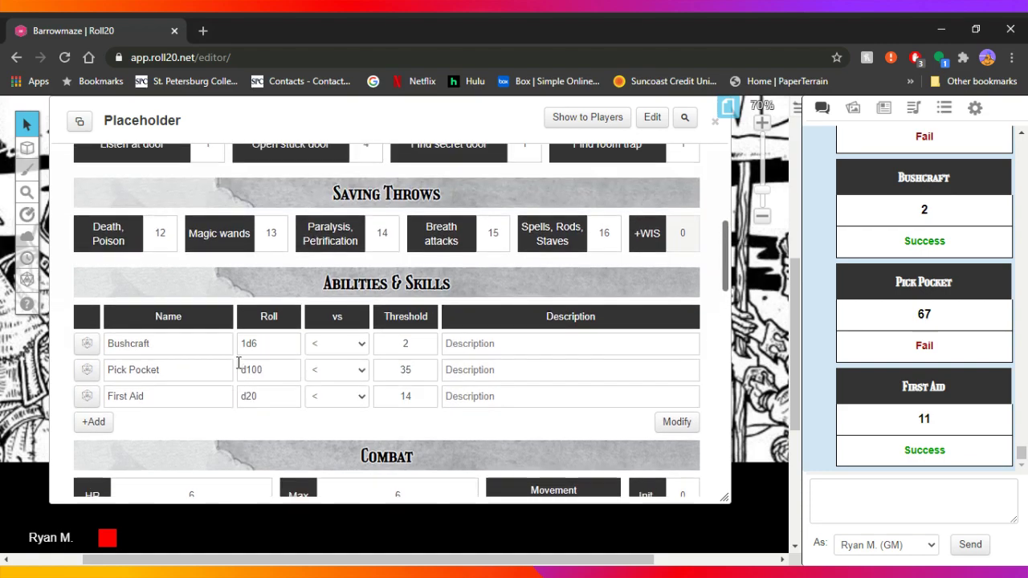
pyautogui.scroll(1, 237, 362)
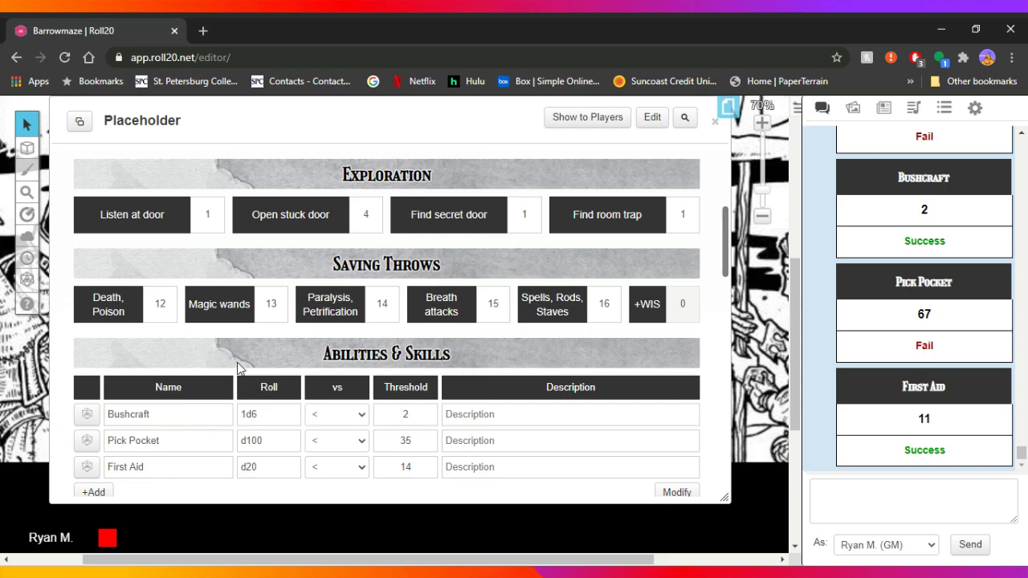
pyautogui.scroll(5, 237, 367)
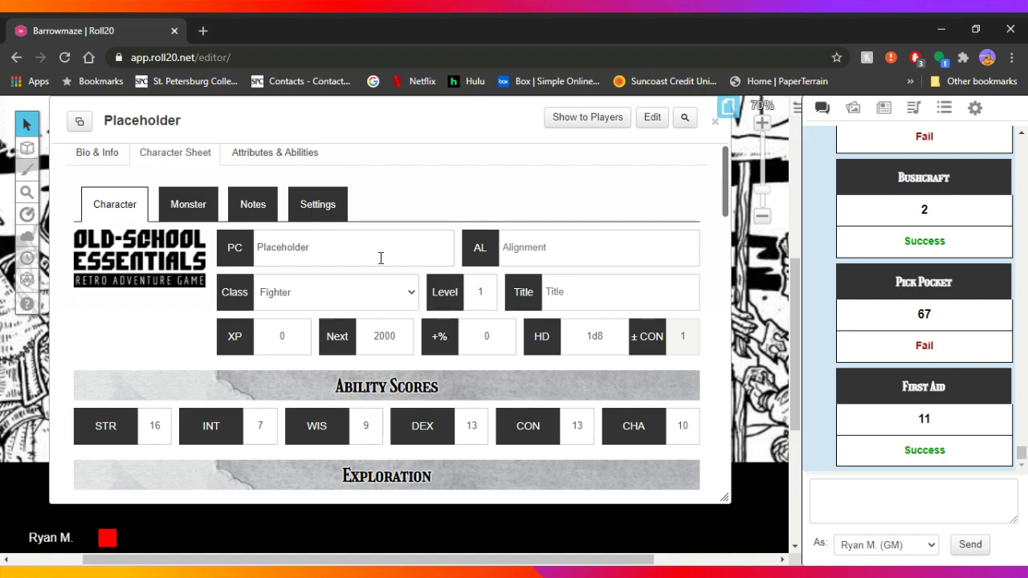
pyautogui.scroll(1, 382, 258)
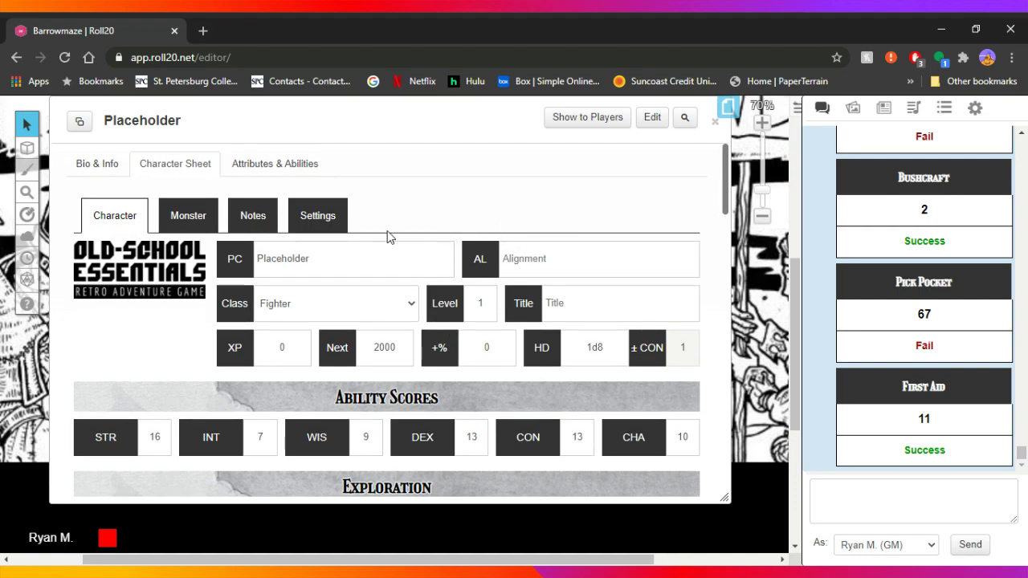
pyautogui.click(258, 175)
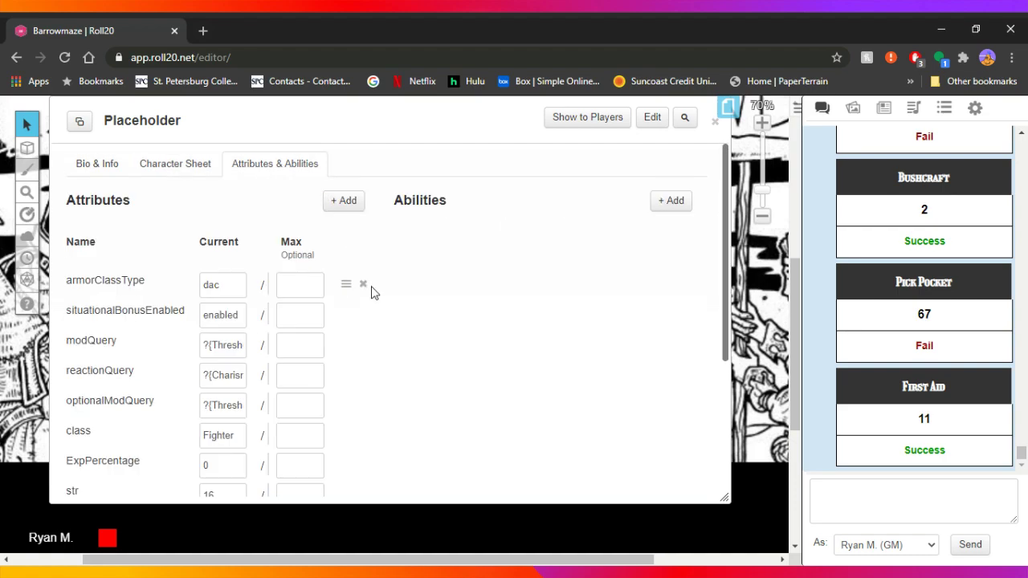
pyautogui.scroll(-2, 368, 291)
pyautogui.scroll(-1, 371, 293)
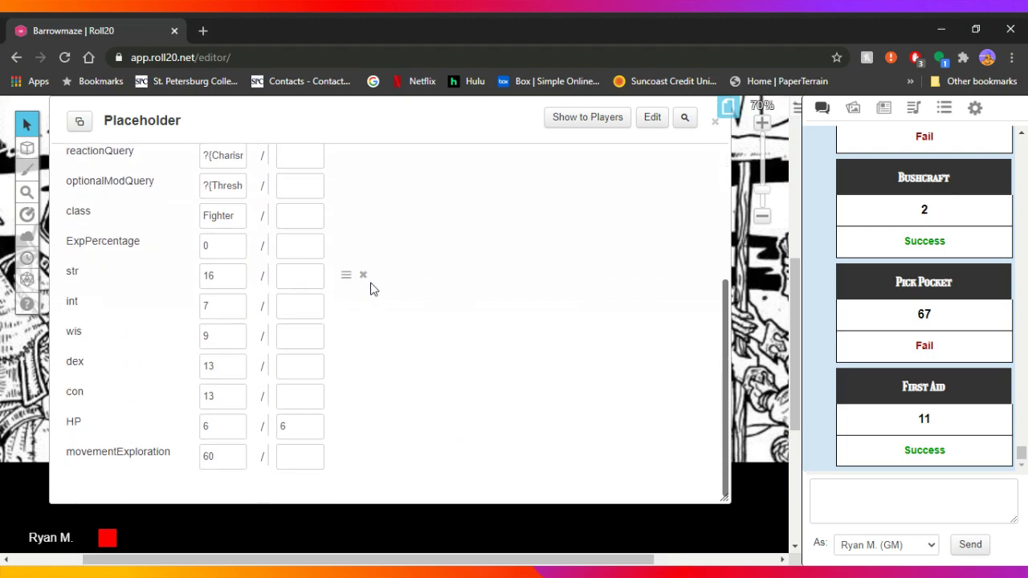
pyautogui.scroll(4, 372, 287)
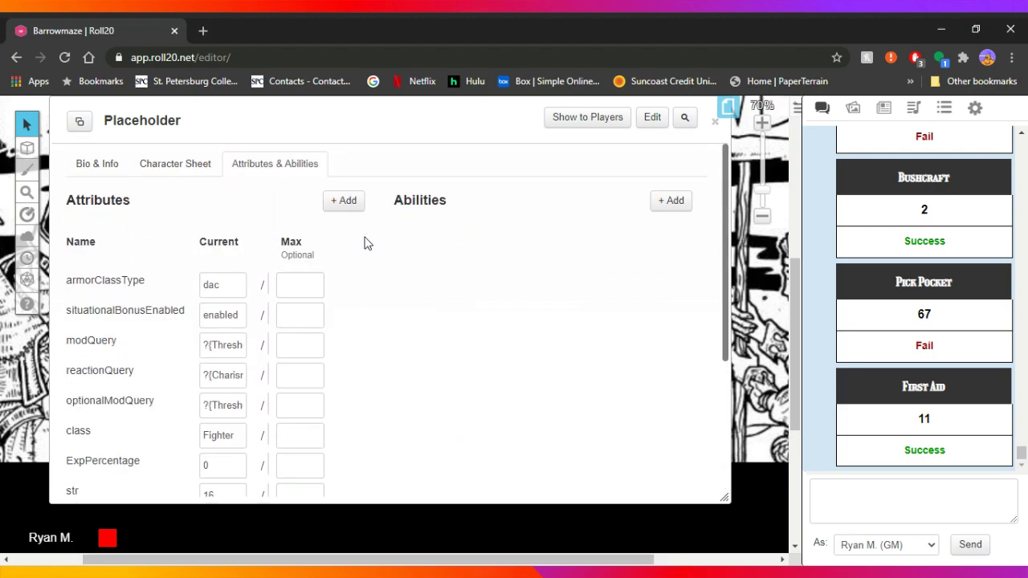
# Step: Return to the character sheet and review its Notes page and its Settings page
pyautogui.click(183, 169)
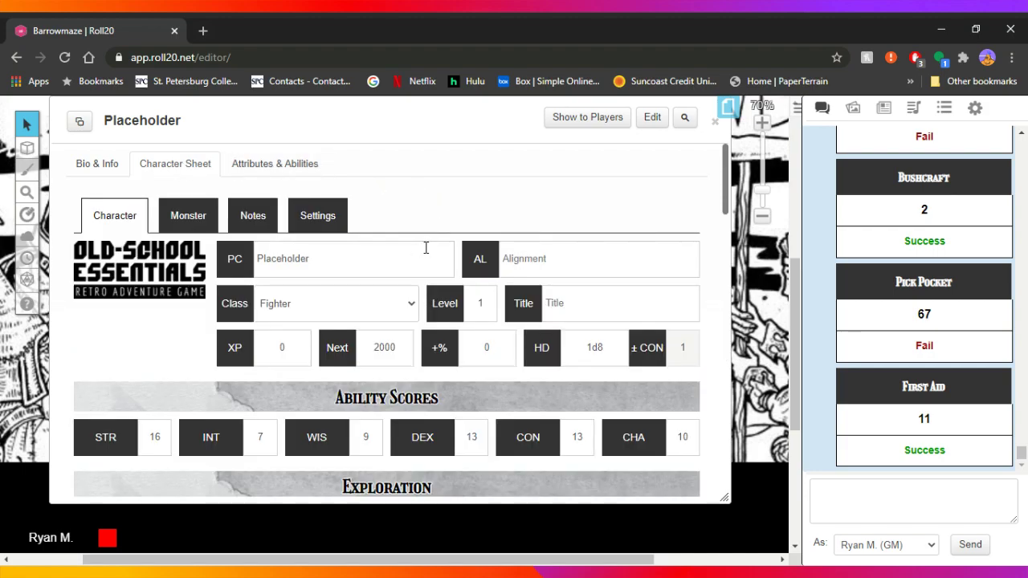
pyautogui.click(255, 217)
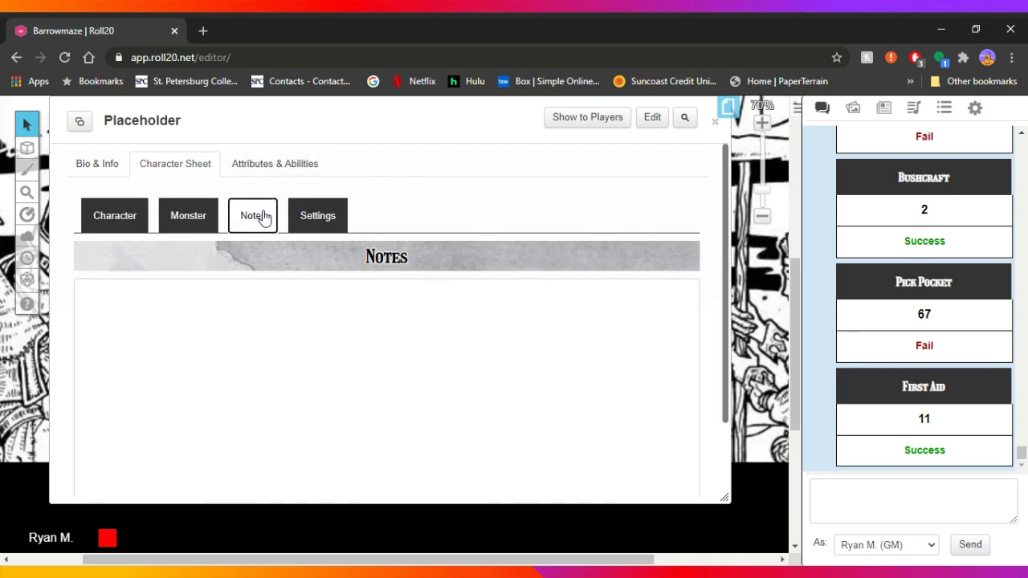
pyautogui.scroll(-1, 349, 313)
pyautogui.scroll(-1, 349, 314)
pyautogui.scroll(2, 349, 313)
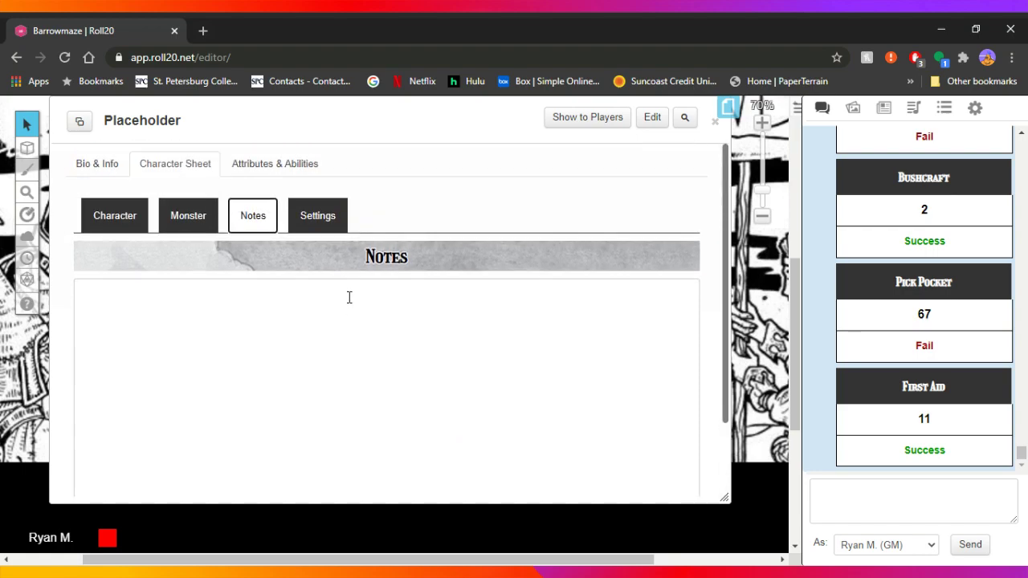
pyautogui.click(334, 215)
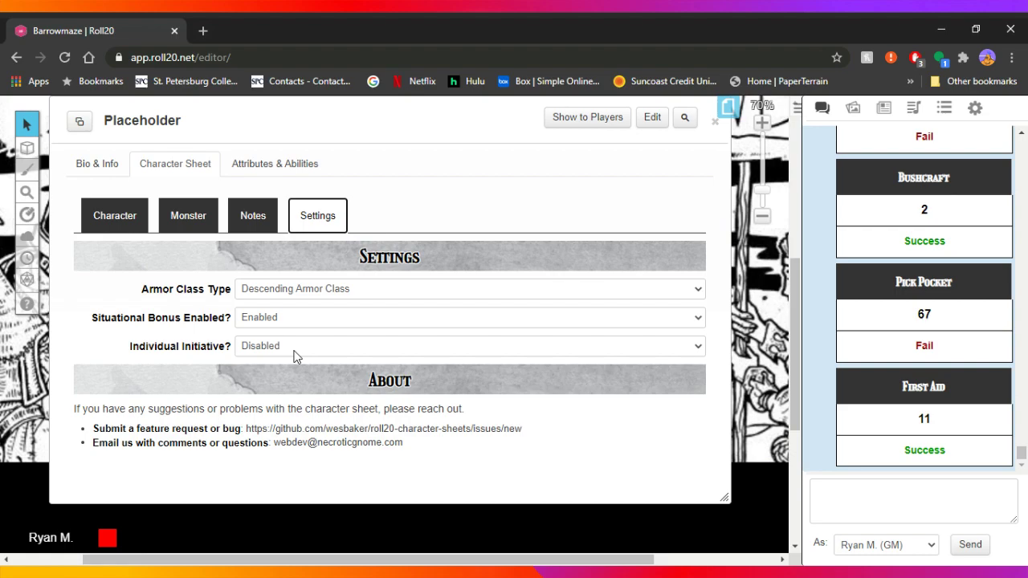
# Step: Open Placeholder's Bio & Info for editing and upload the illustration of the cloaked adventurer in striped trousers as the avatar
pyautogui.click(107, 163)
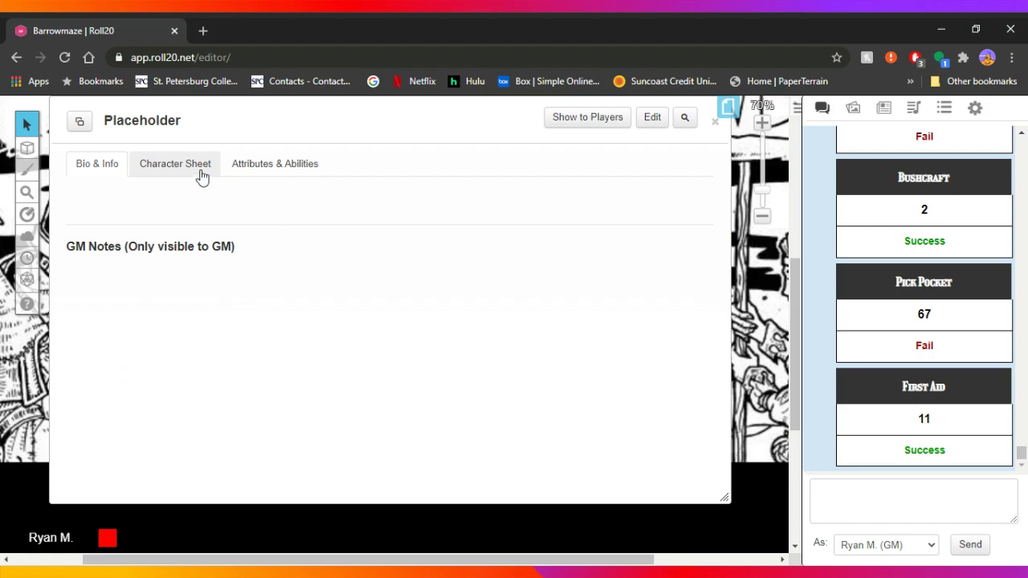
pyautogui.click(653, 118)
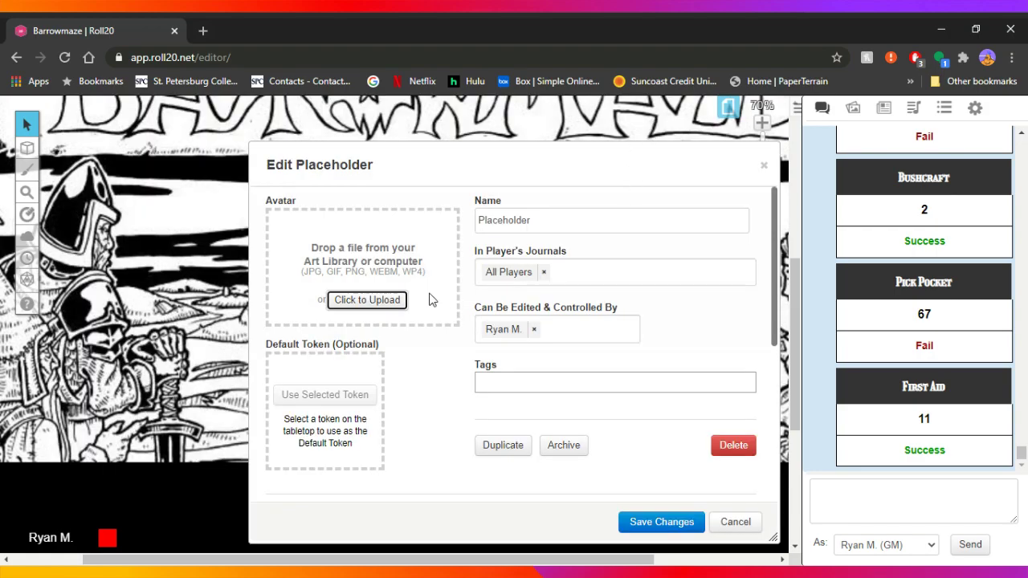
pyautogui.click(385, 306)
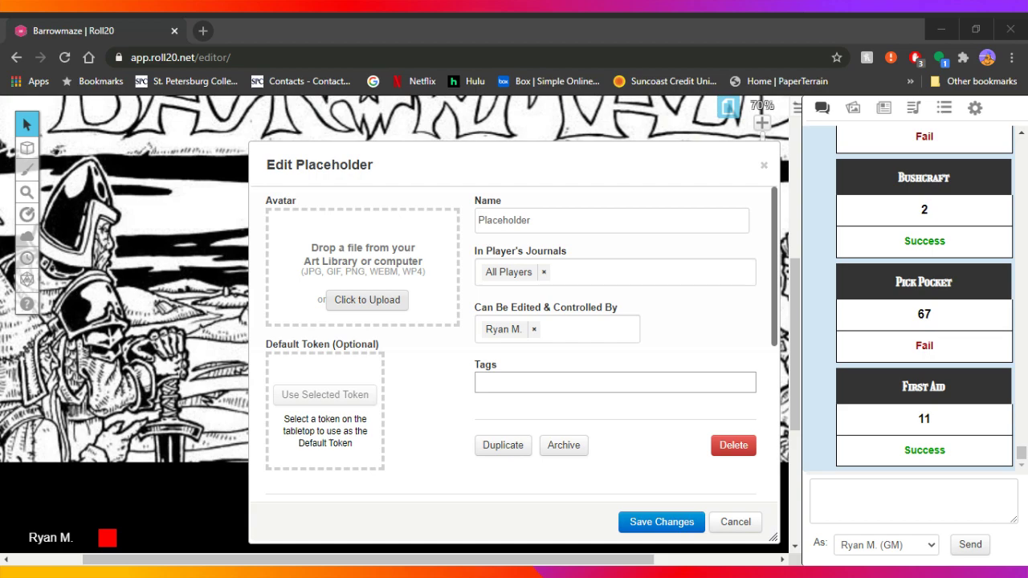
pyautogui.press('Return')
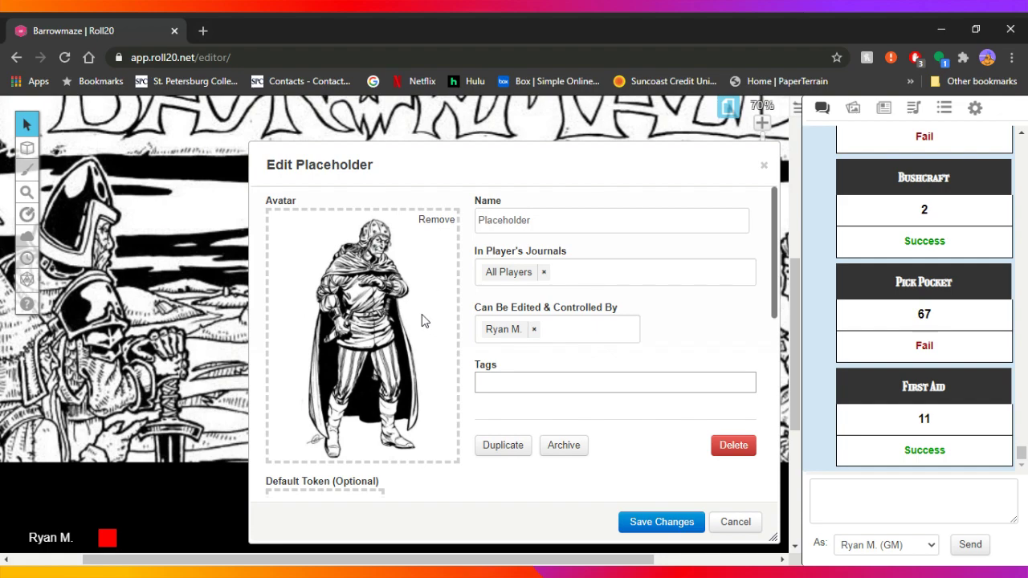
# Step: Review Placeholder's Default Token option and close both the edit dialog and the character window to return to the Barrowmaze map
pyautogui.scroll(-1, 428, 371)
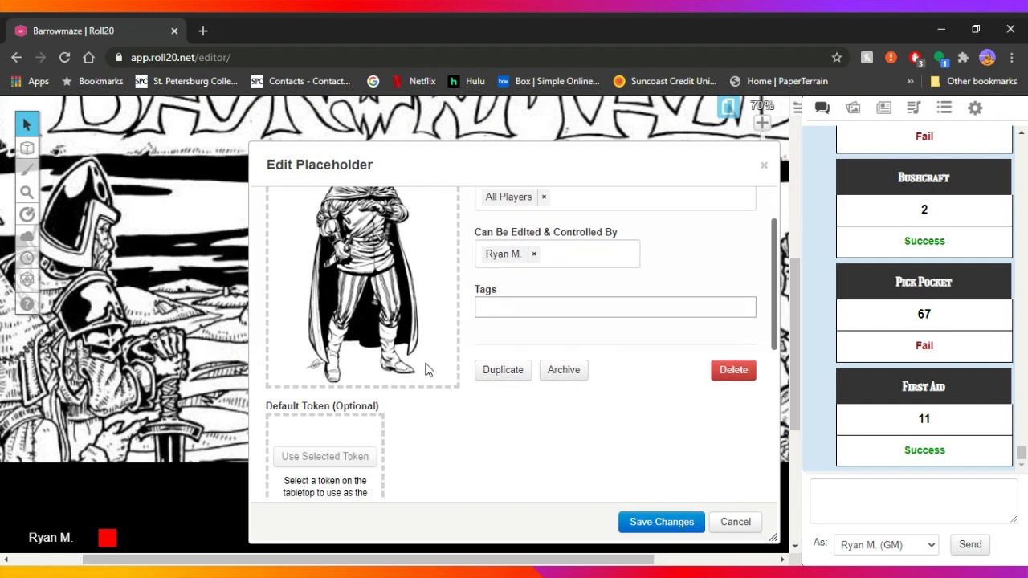
pyautogui.scroll(-1, 425, 368)
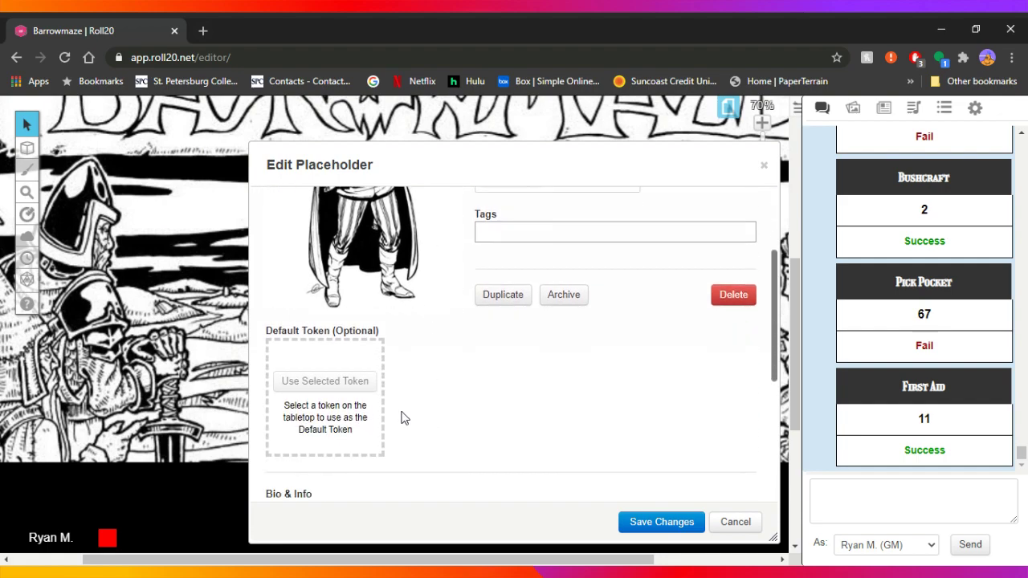
pyautogui.scroll(1, 401, 411)
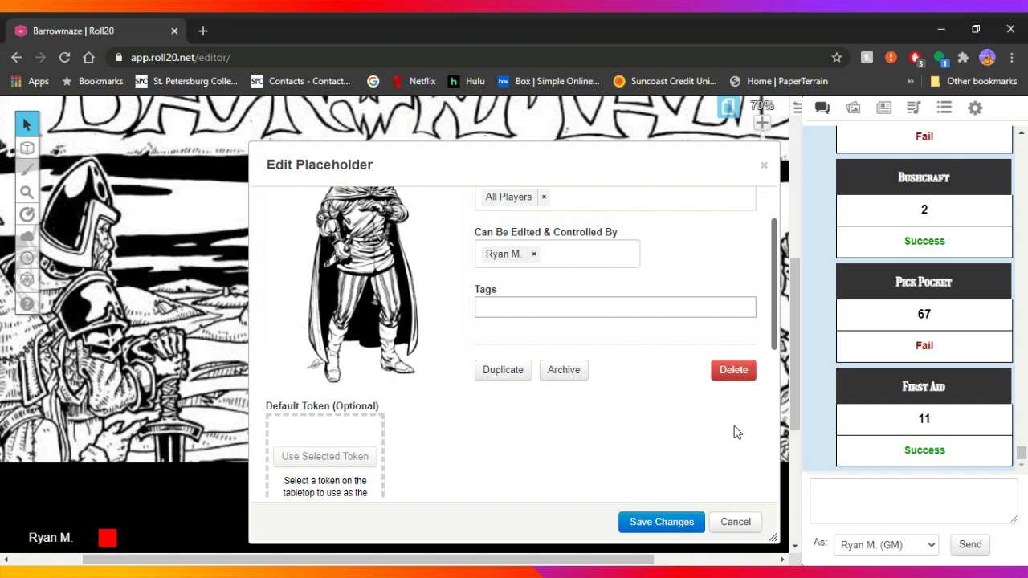
pyautogui.scroll(2, 606, 440)
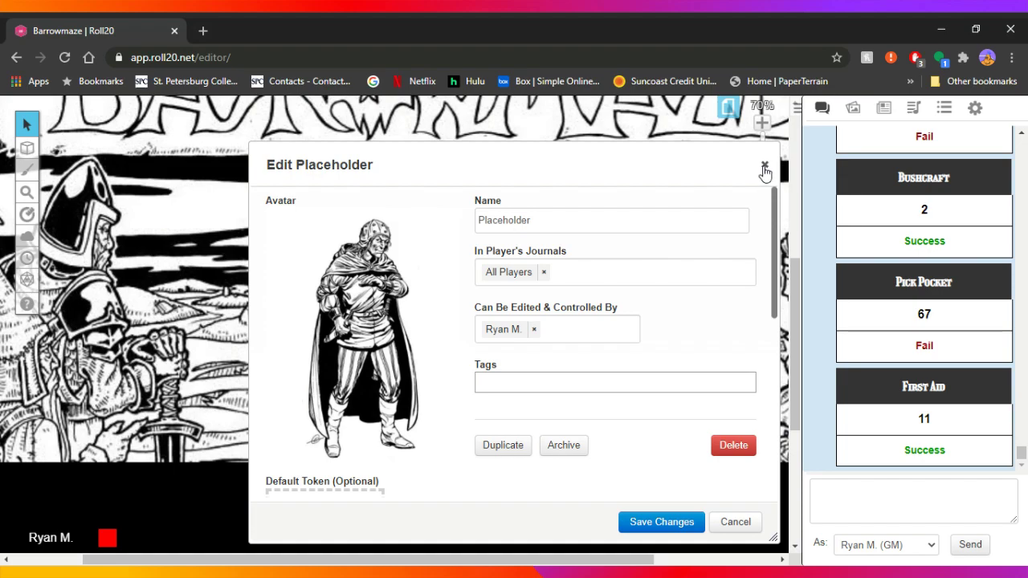
pyautogui.click(764, 169)
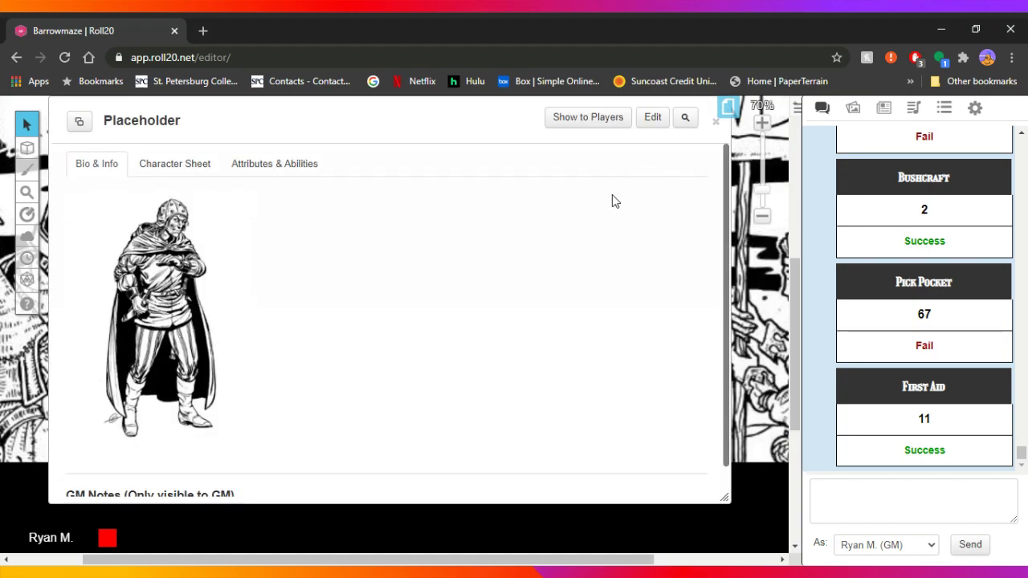
pyautogui.click(715, 121)
pyautogui.scroll(1, 574, 255)
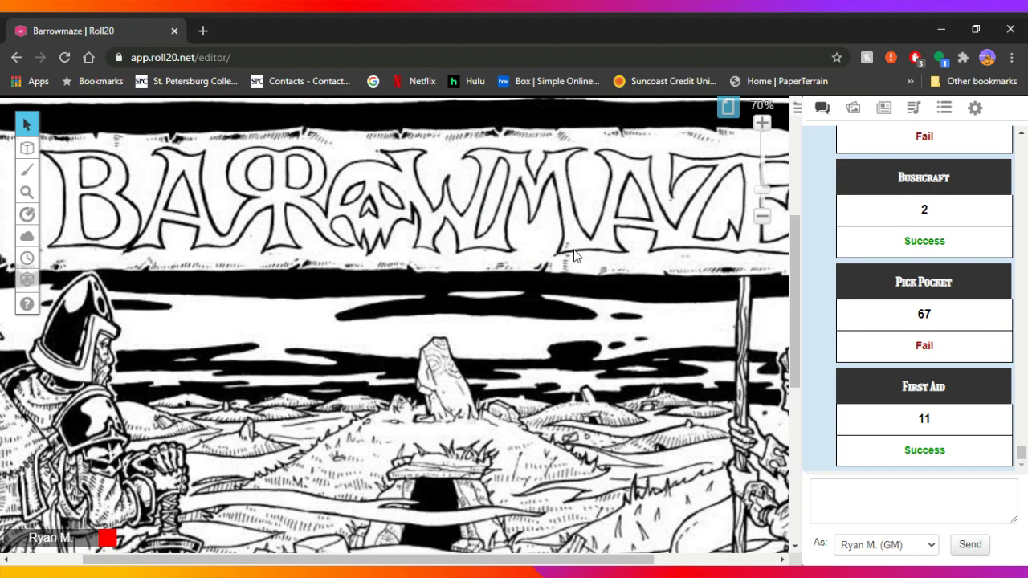